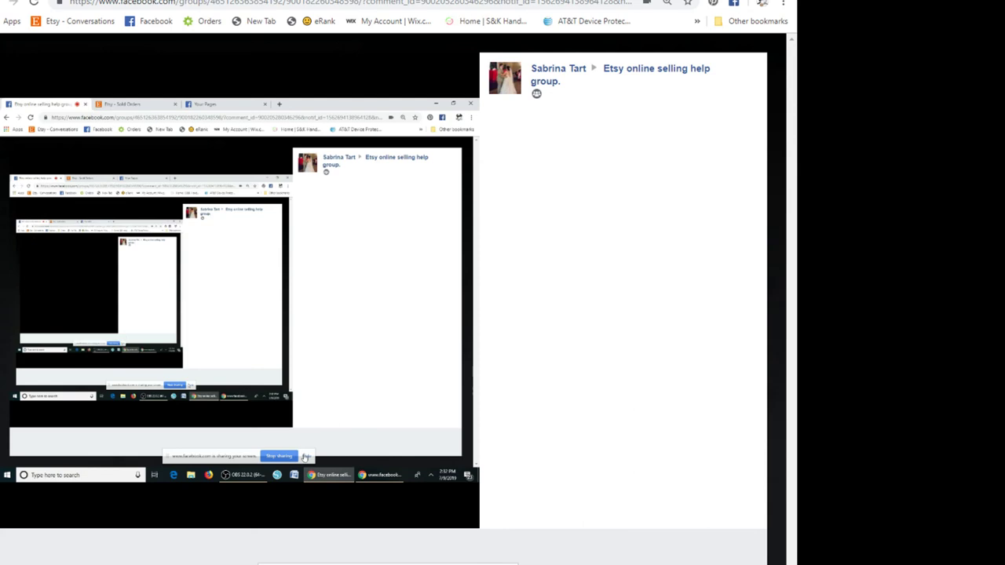
- Open the Etsy online selling help group from the Facebook home page
{"action": "key", "text": "ctrl+3"}
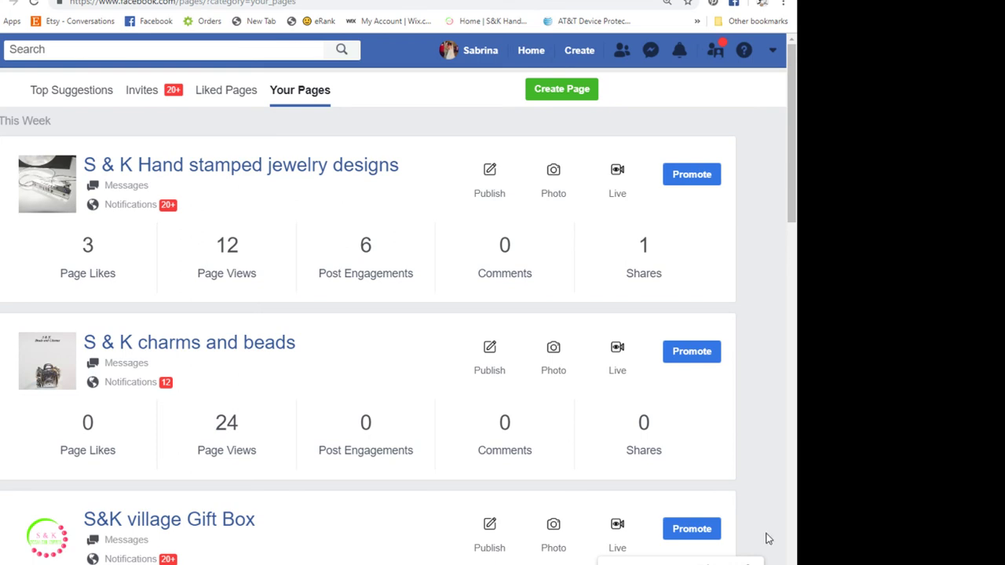
{"action": "left_click", "coordinate": [525, 60]}
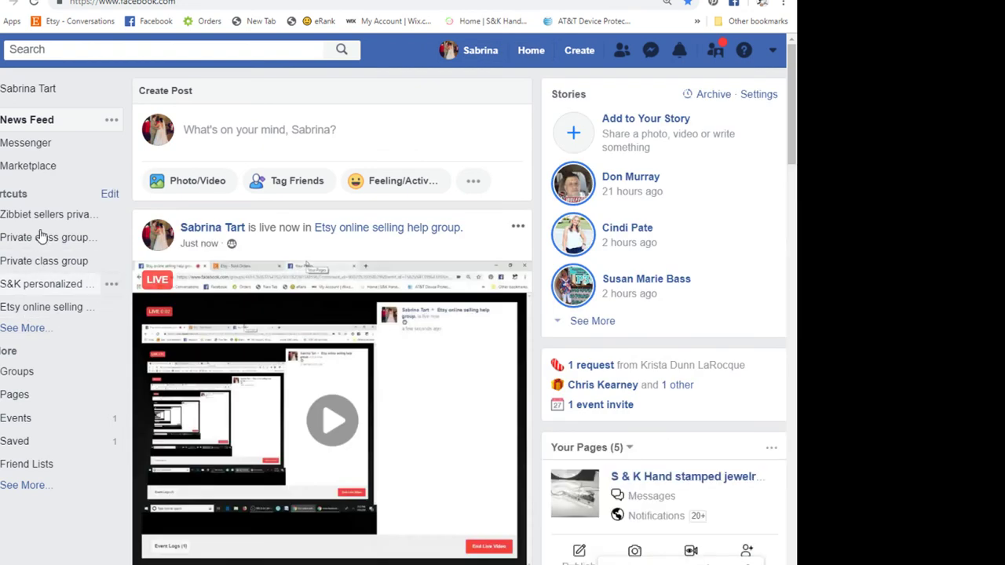
{"action": "left_click", "coordinate": [28, 308]}
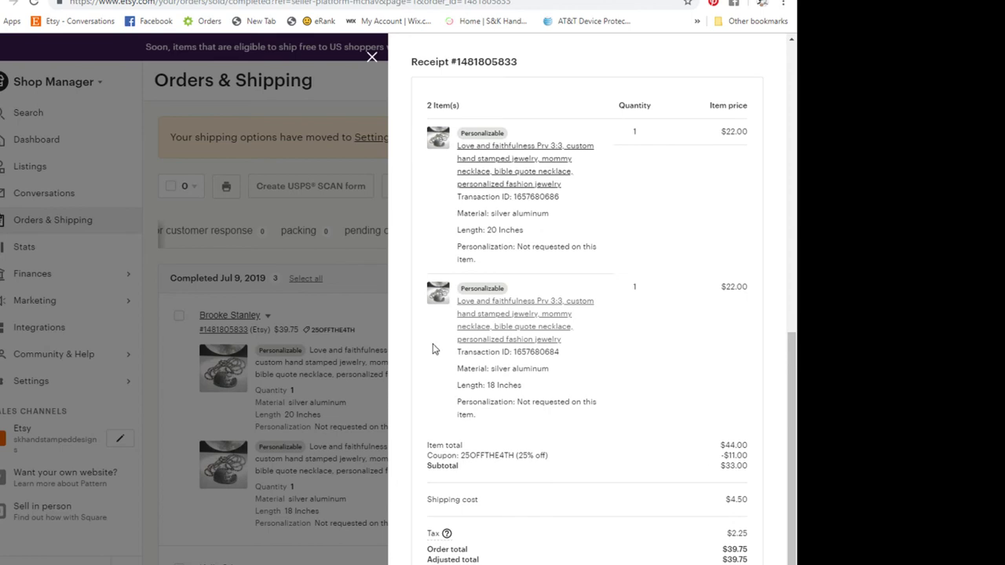
- Switch to Etsy, close the open order receipt and open the shop's dashboard
{"action": "left_click", "coordinate": [372, 57]}
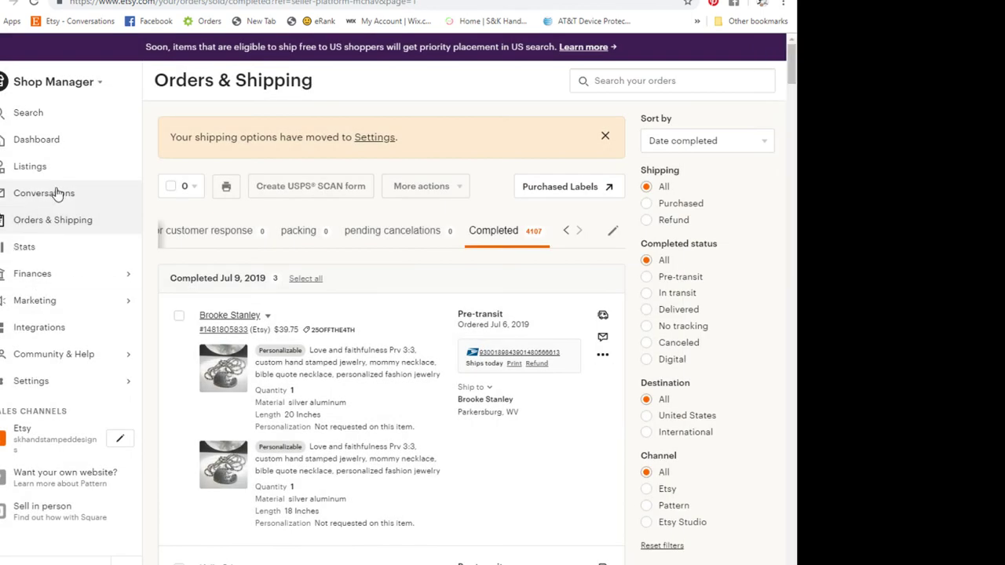
{"action": "left_click", "coordinate": [56, 147]}
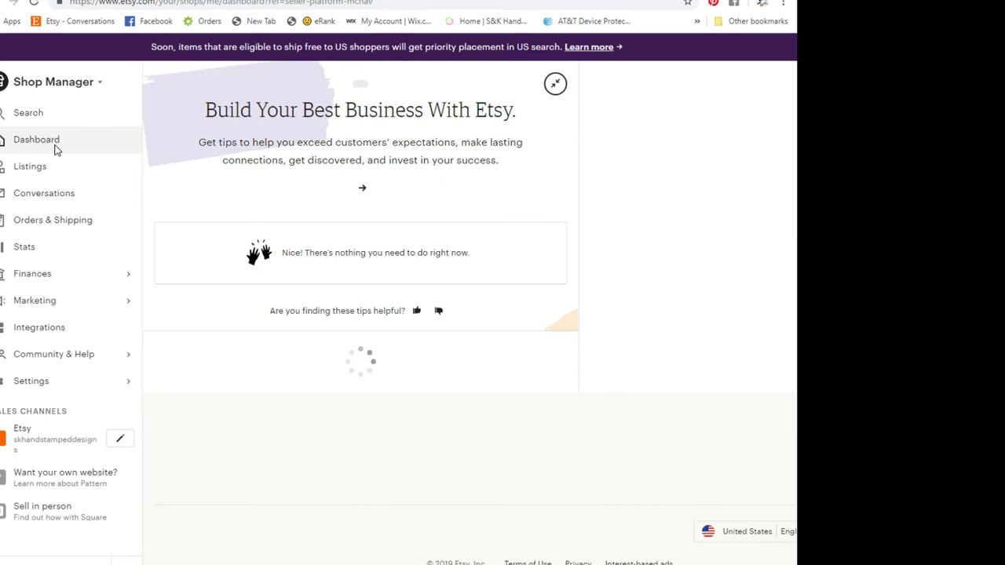
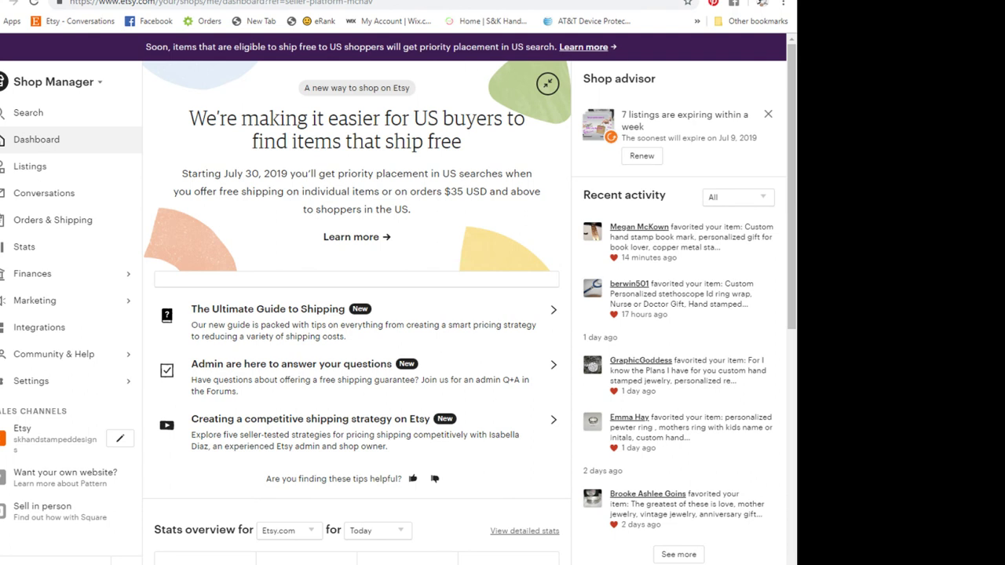
- Switch to the Facebook group and comment "on live now yall" on the post about the new free ship push
{"action": "key", "text": "ctrl+Tab"}
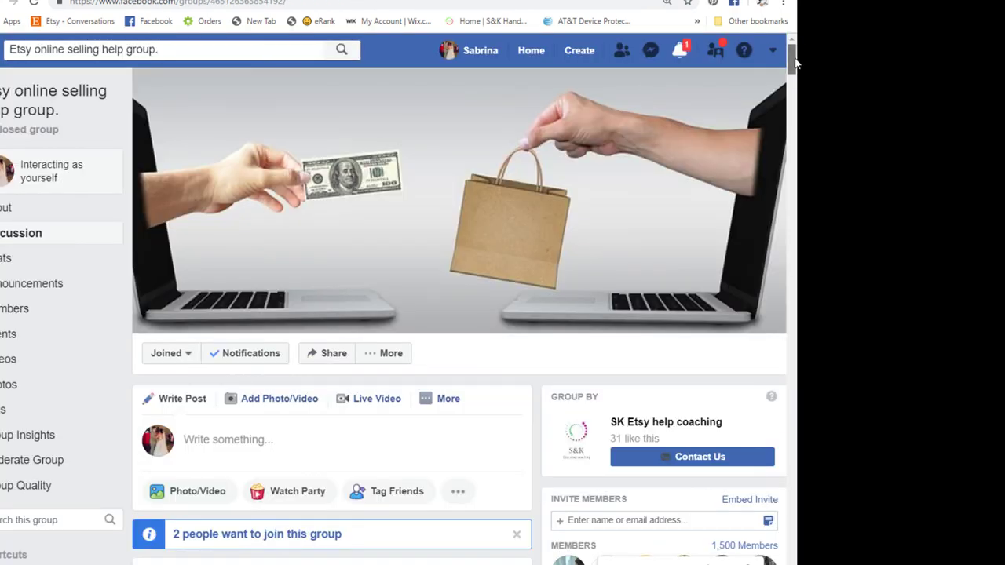
{"action": "left_click_drag", "start_coordinate": [792, 54], "coordinate": [798, 133]}
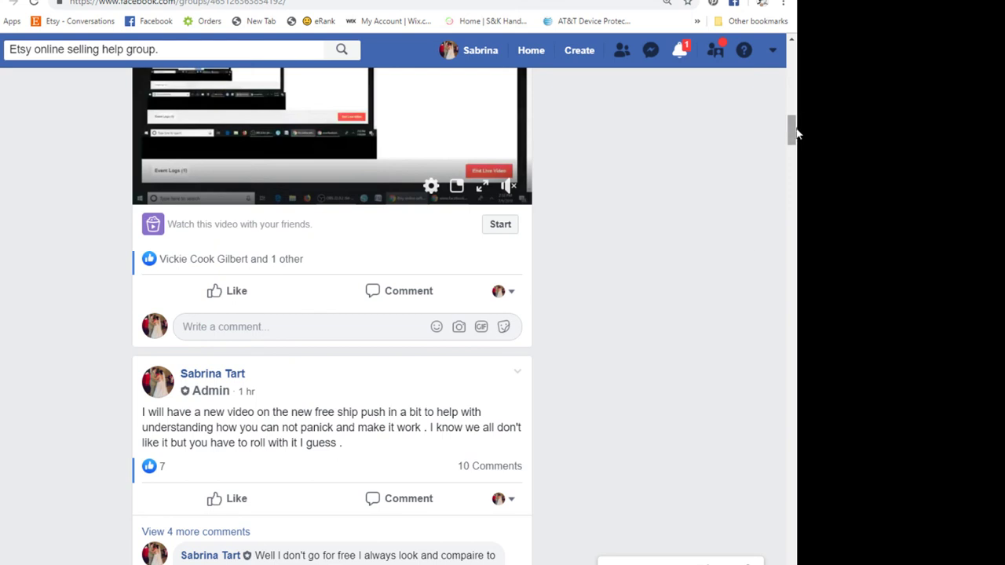
{"action": "left_click_drag", "start_coordinate": [794, 133], "coordinate": [793, 157]}
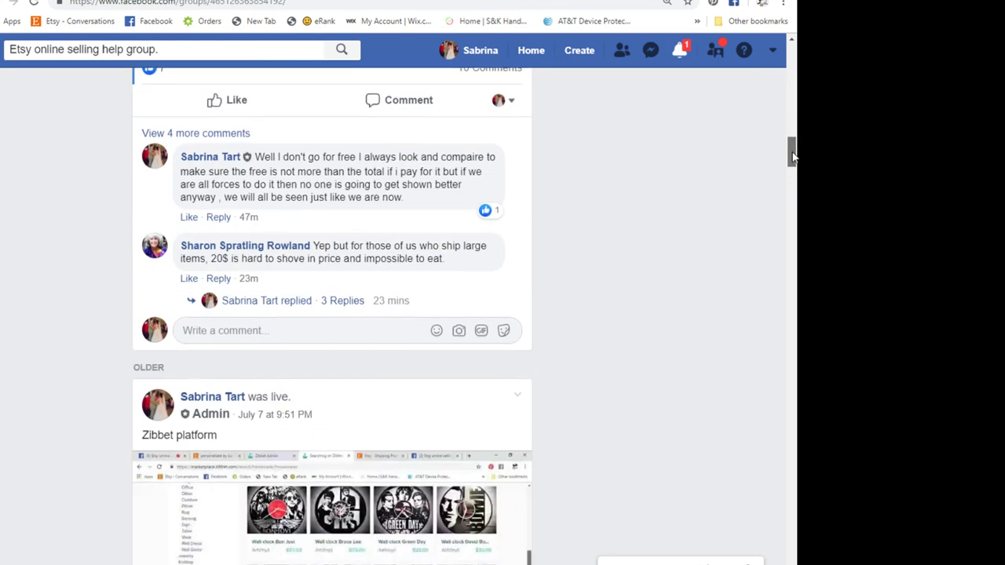
{"action": "left_click", "coordinate": [303, 336]}
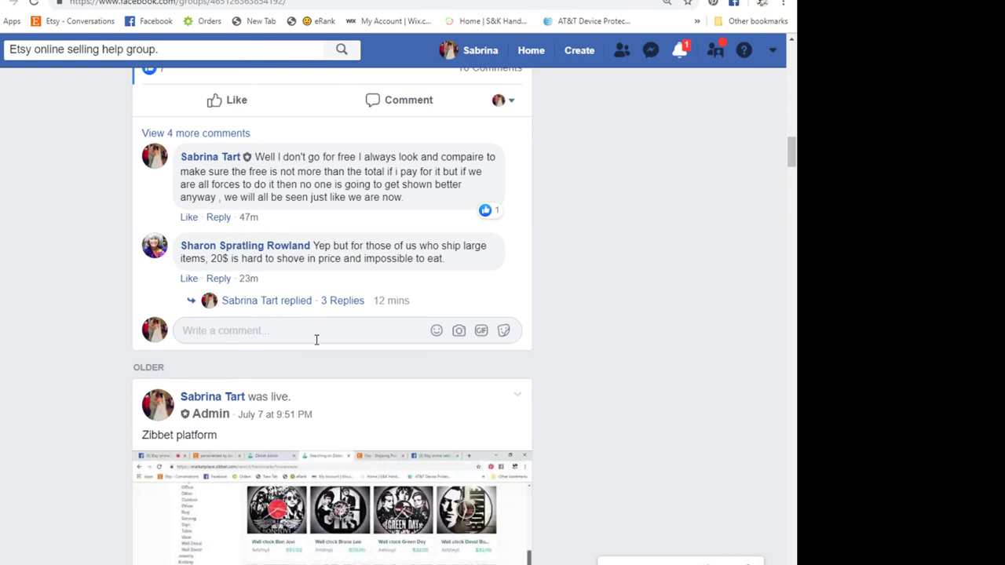
{"action": "type", "text": "on live now yall"}
{"action": "key", "text": "Return"}
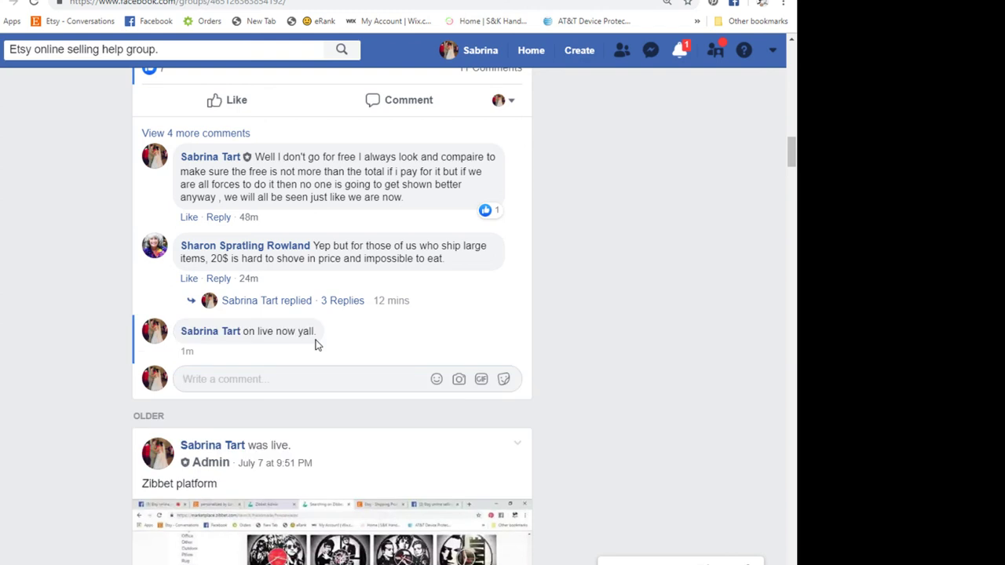
- Check the live video post in the group feed, and view the stats overview on the Etsy shop dashboard
{"action": "scroll", "coordinate": [359, 307], "scroll_direction": "up", "scroll_amount": 6}
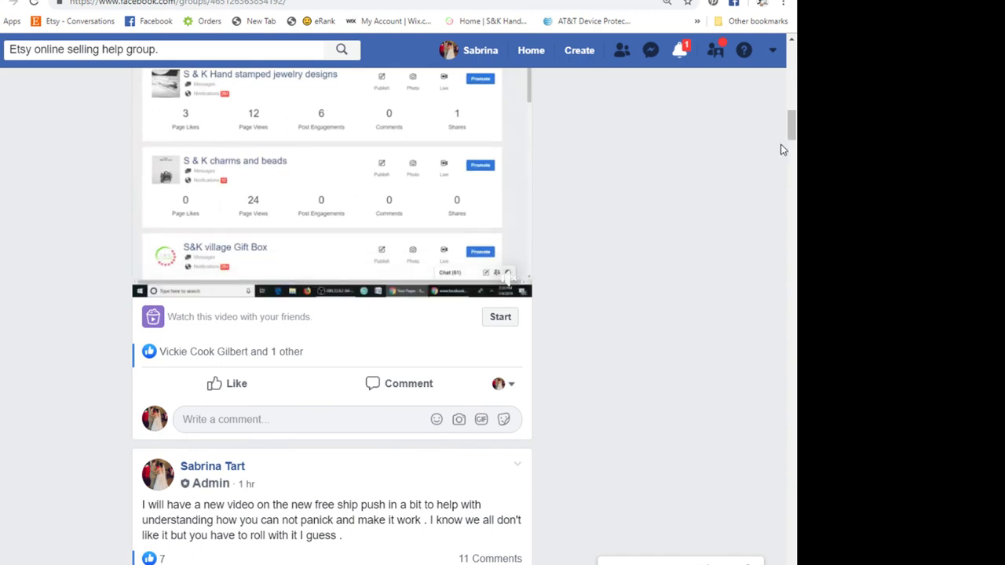
{"action": "left_click_drag", "start_coordinate": [791, 137], "coordinate": [791, 93]}
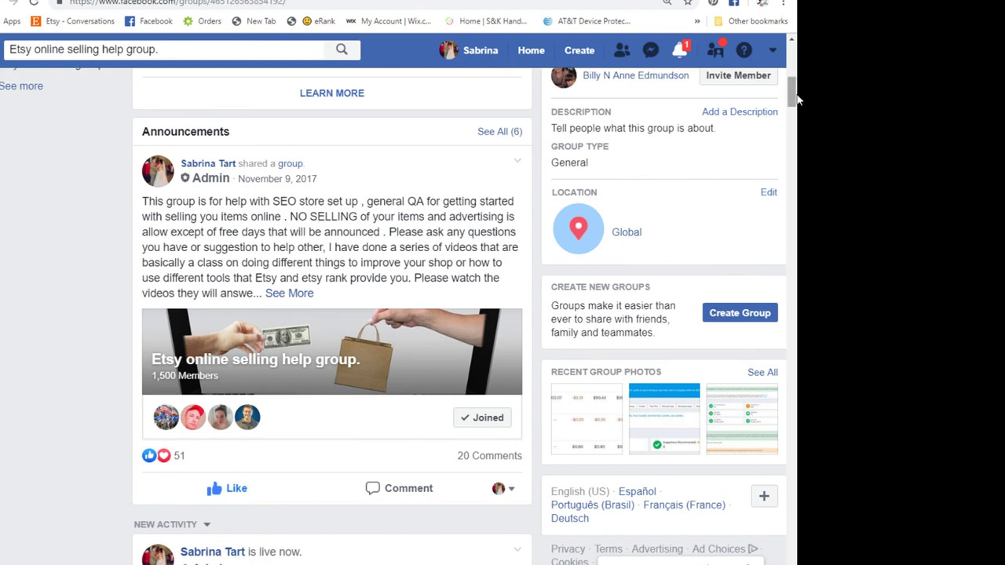
{"action": "left_click_drag", "start_coordinate": [791, 93], "coordinate": [798, 126]}
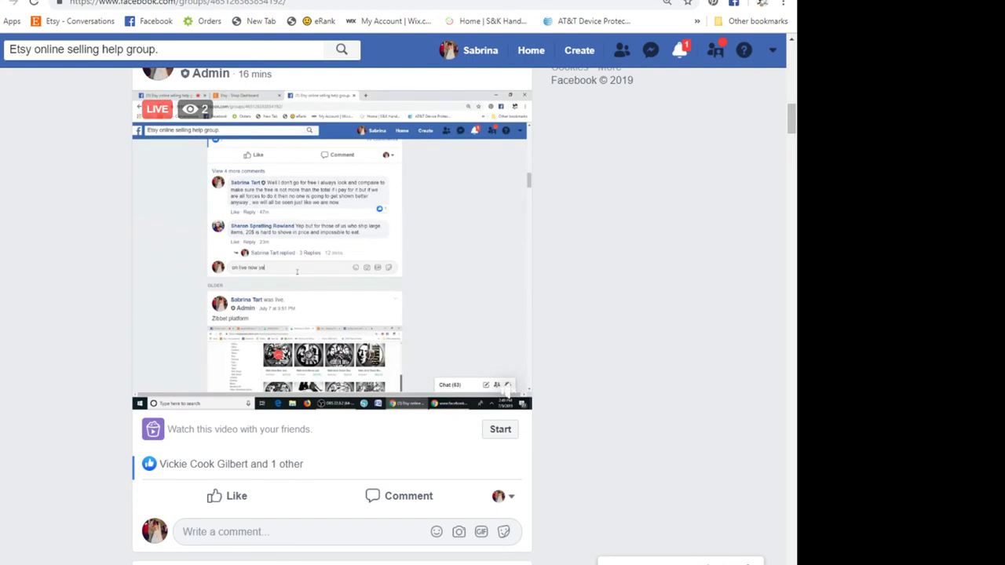
{"action": "key", "text": "ctrl+Tab"}
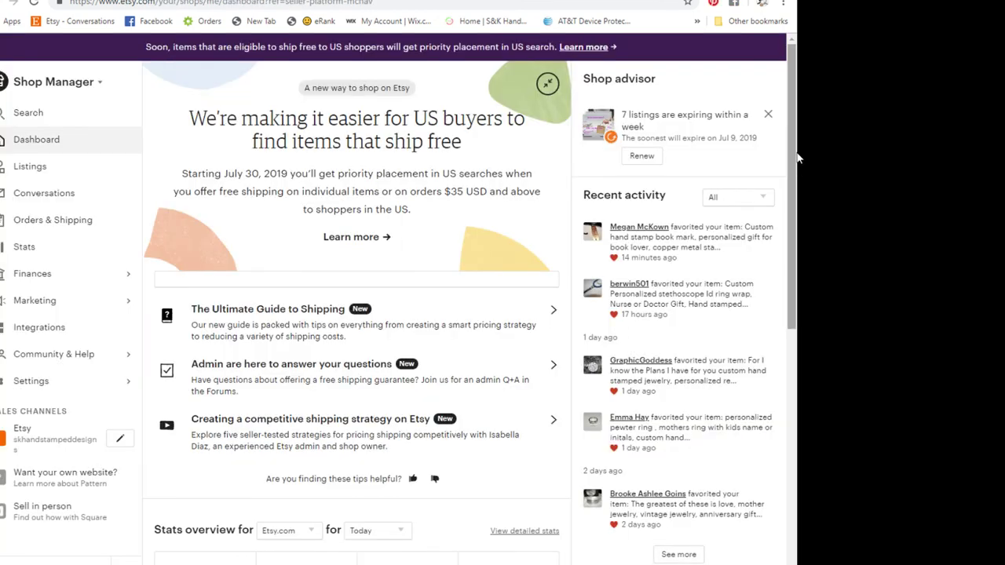
{"action": "left_click_drag", "start_coordinate": [794, 157], "coordinate": [796, 258]}
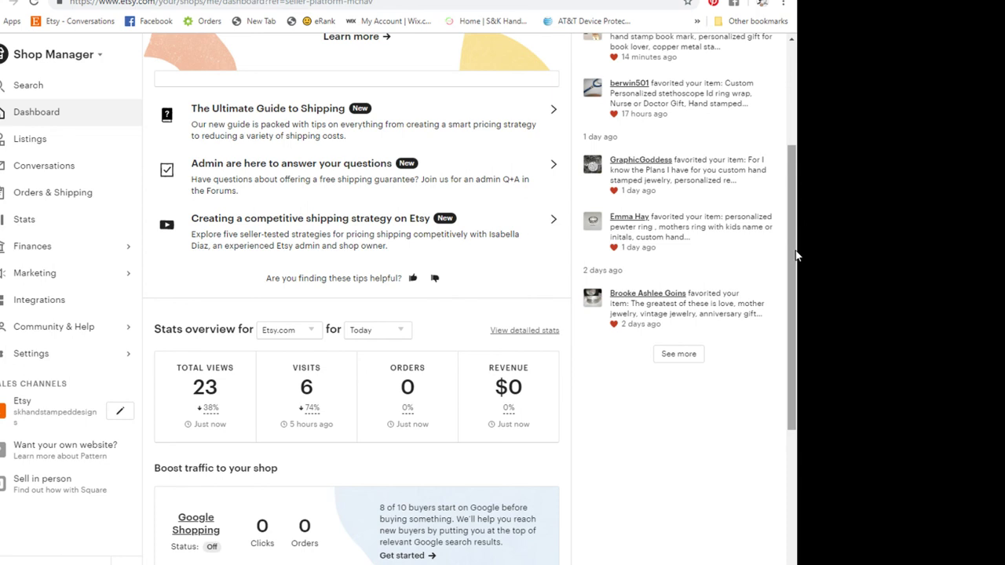
- Return to the Facebook group and expand the replies under the comment about shipping large items on the free ship post
{"action": "key", "text": "ctrl+Tab"}
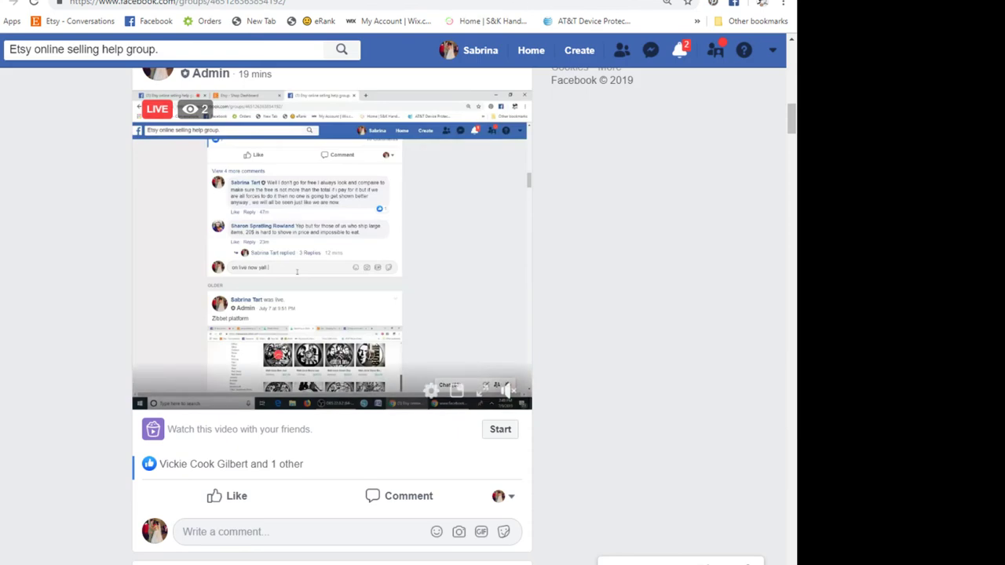
{"action": "scroll", "coordinate": [557, 327], "scroll_direction": "down", "scroll_amount": 3}
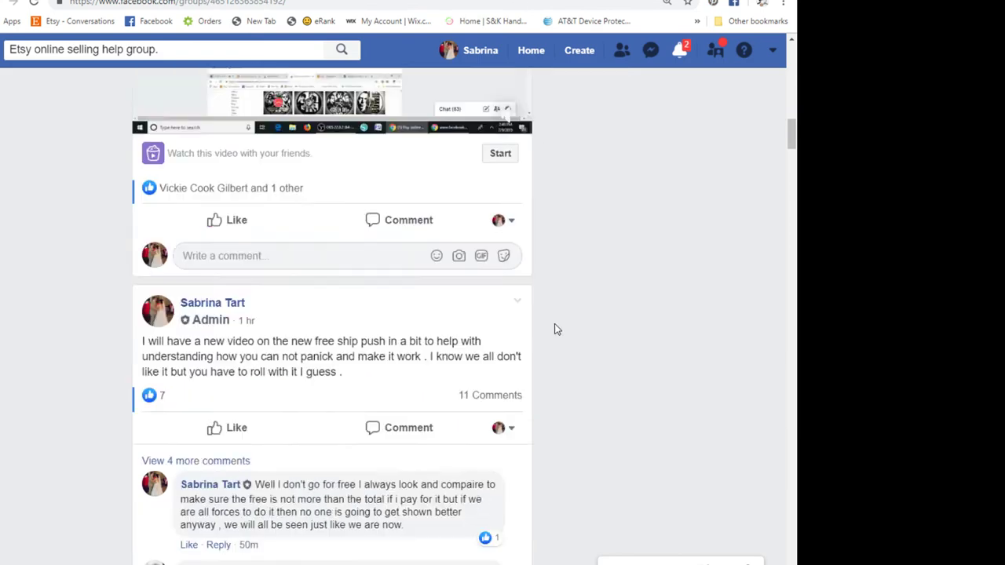
{"action": "scroll", "coordinate": [554, 330], "scroll_direction": "down", "scroll_amount": 3}
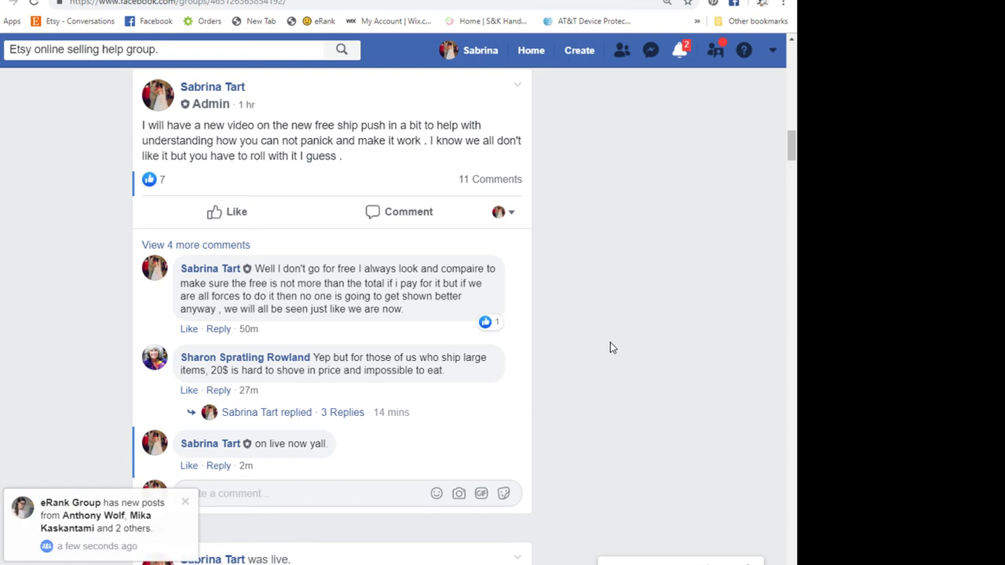
{"action": "left_click", "coordinate": [187, 502]}
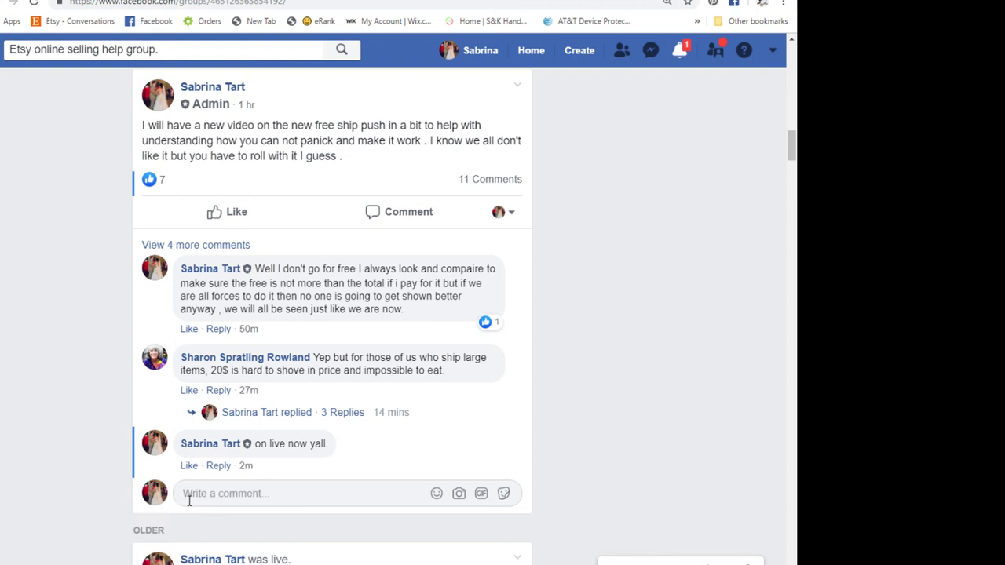
{"action": "left_click", "coordinate": [259, 414]}
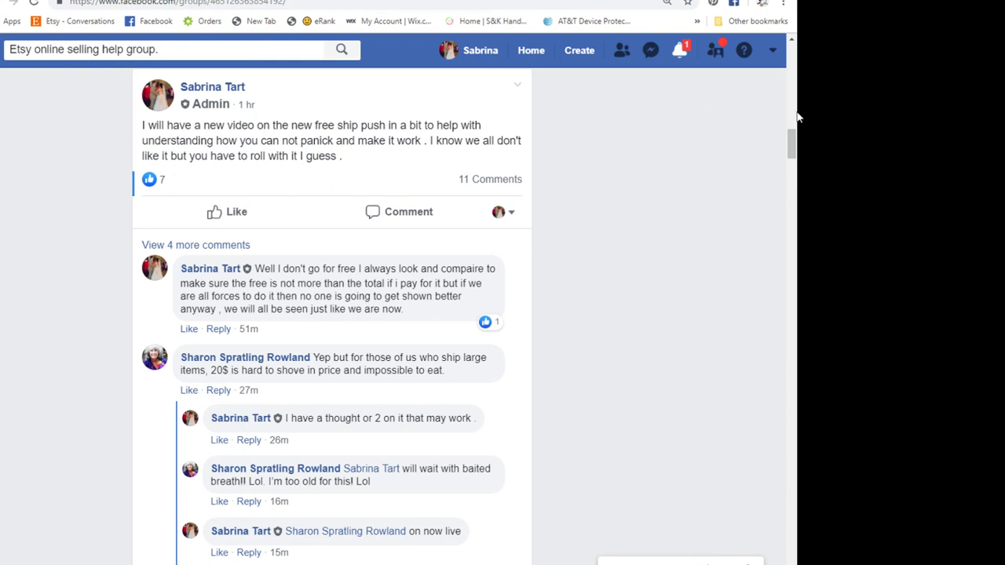
- Open the group's live video page, comment on it and edit the comment to read "I lost you hand on"
{"action": "left_click_drag", "start_coordinate": [790, 148], "coordinate": [790, 109]}
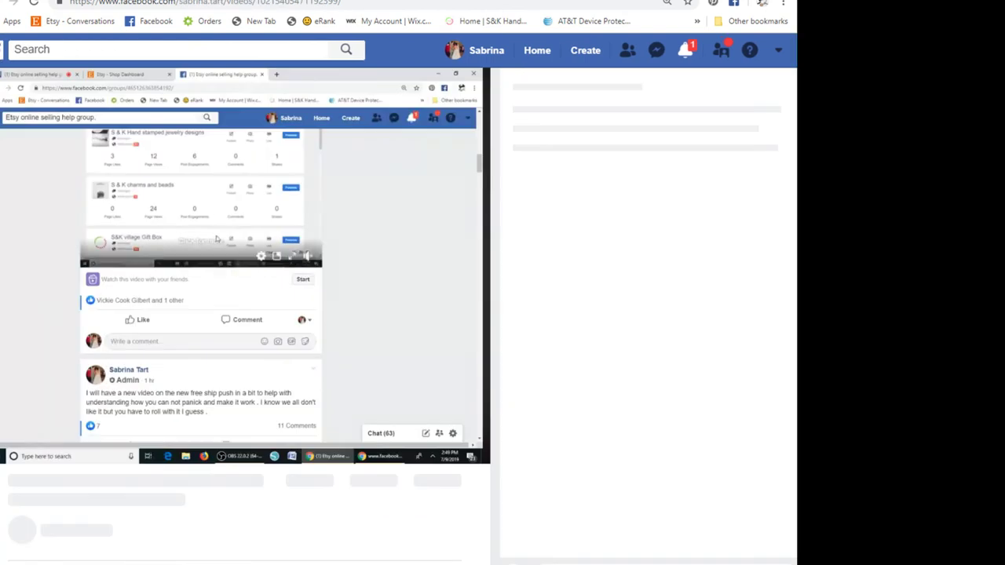
{"action": "left_click", "coordinate": [707, 562]}
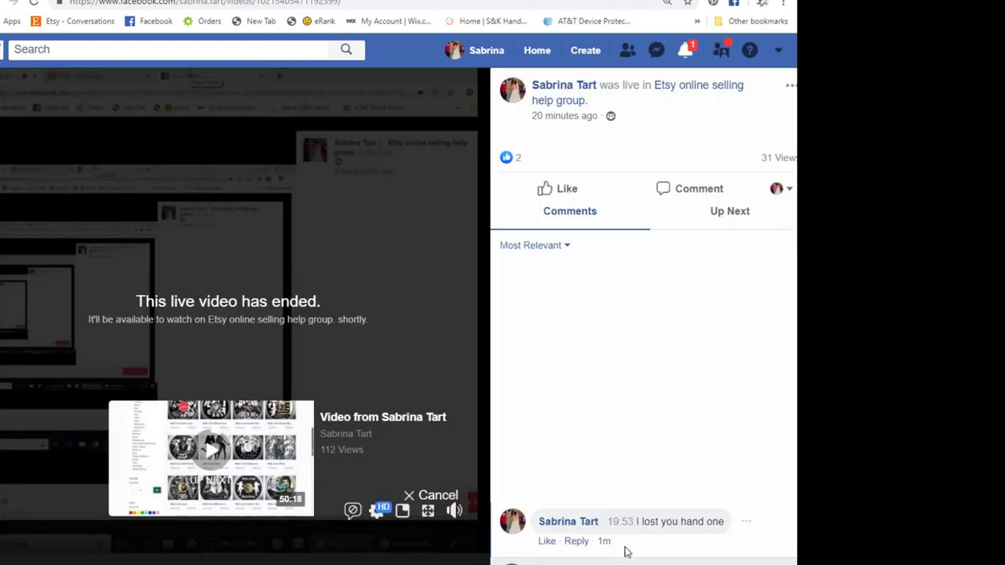
{"action": "left_click", "coordinate": [746, 523]}
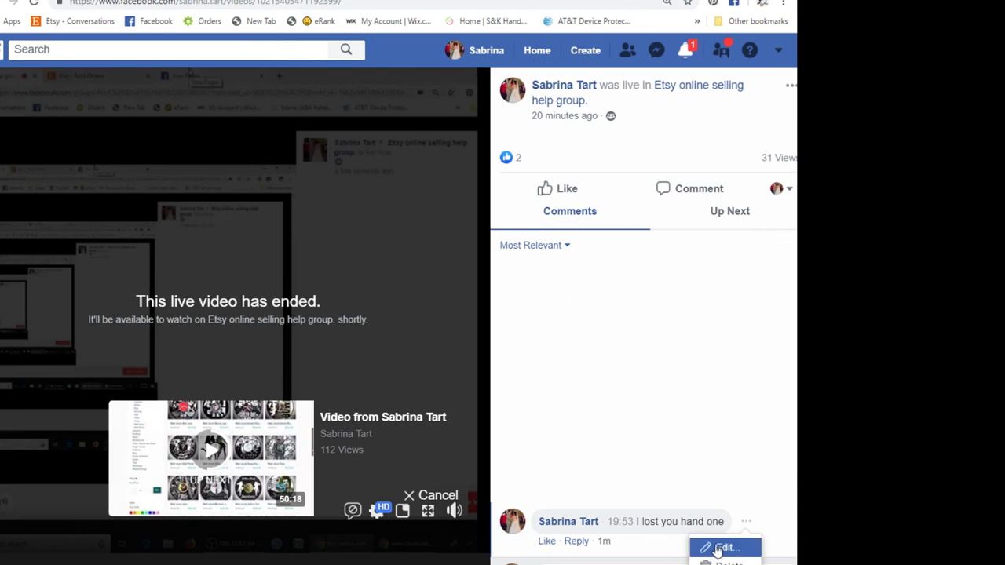
{"action": "left_click", "coordinate": [717, 548]}
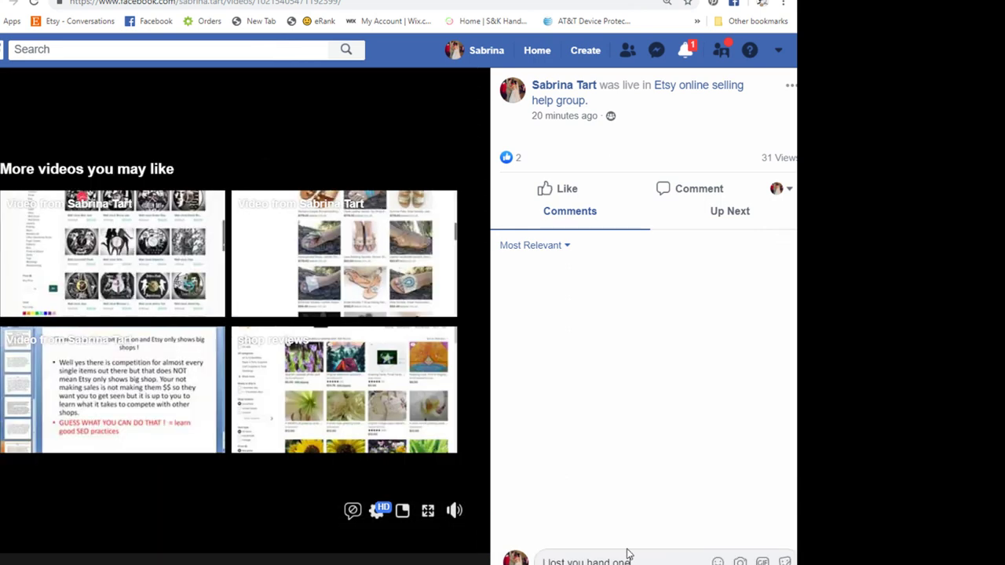
{"action": "key", "text": "BackSpace"}
{"action": "key", "text": "Return"}
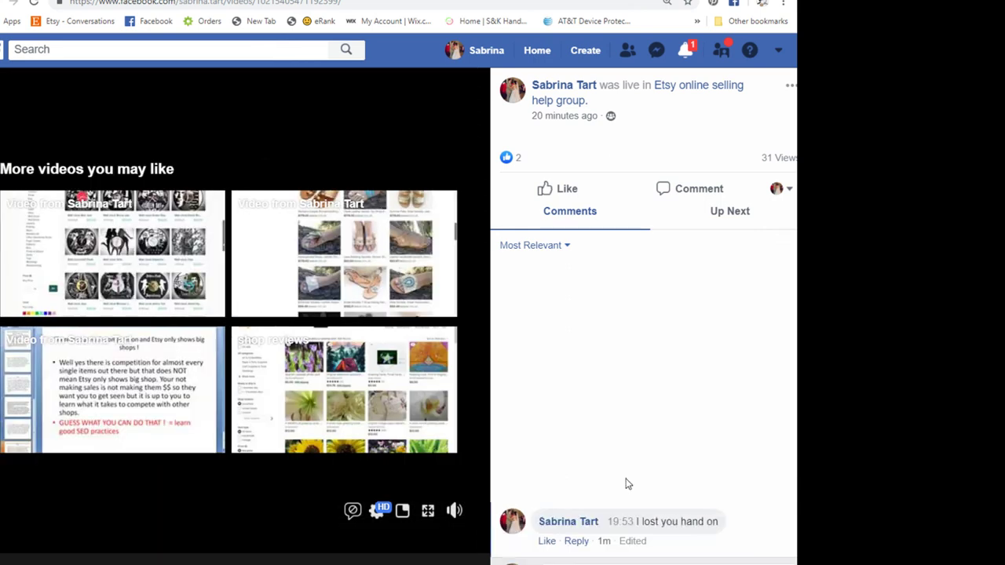
- Close out the ended broadcast and start a new live video in the group that shares the entire screen
{"action": "left_click", "coordinate": [13, 3]}
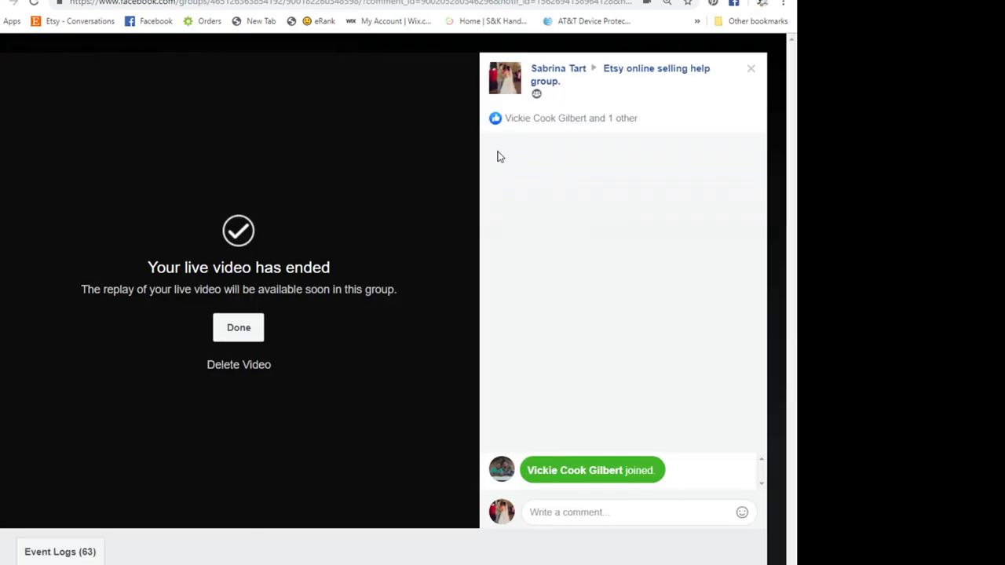
{"action": "left_click", "coordinate": [238, 328]}
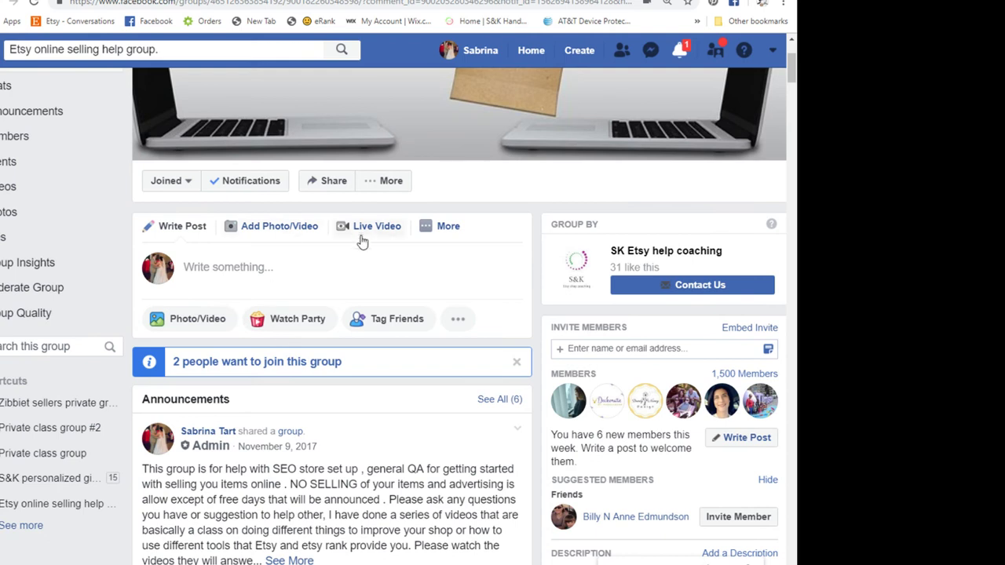
{"action": "left_click", "coordinate": [362, 242]}
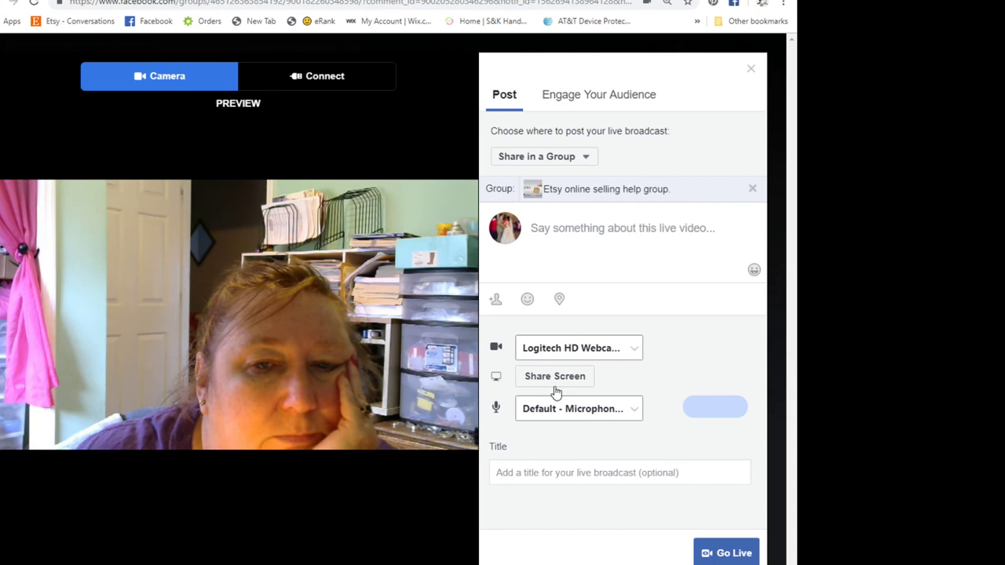
{"action": "left_click", "coordinate": [552, 380]}
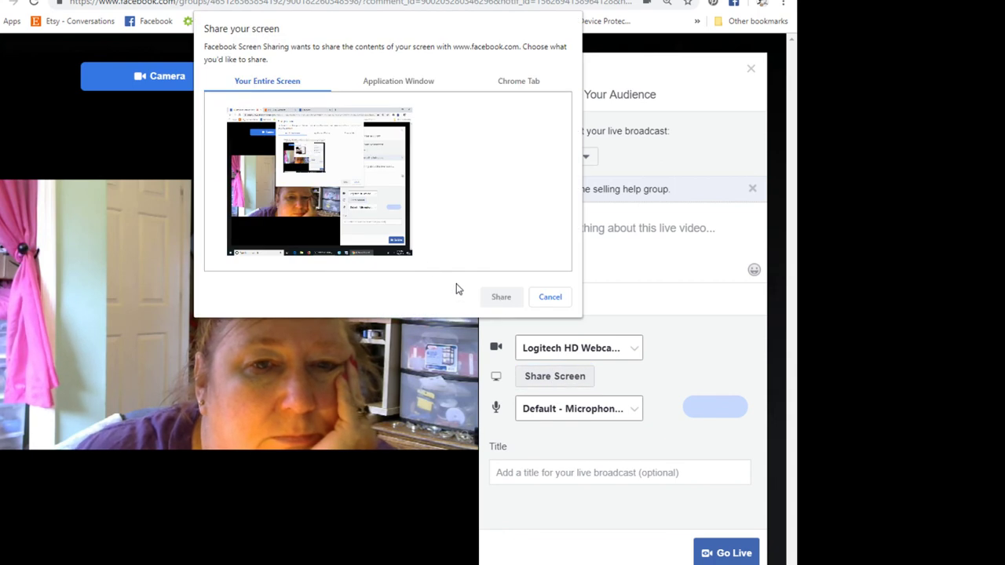
{"action": "left_click", "coordinate": [371, 235]}
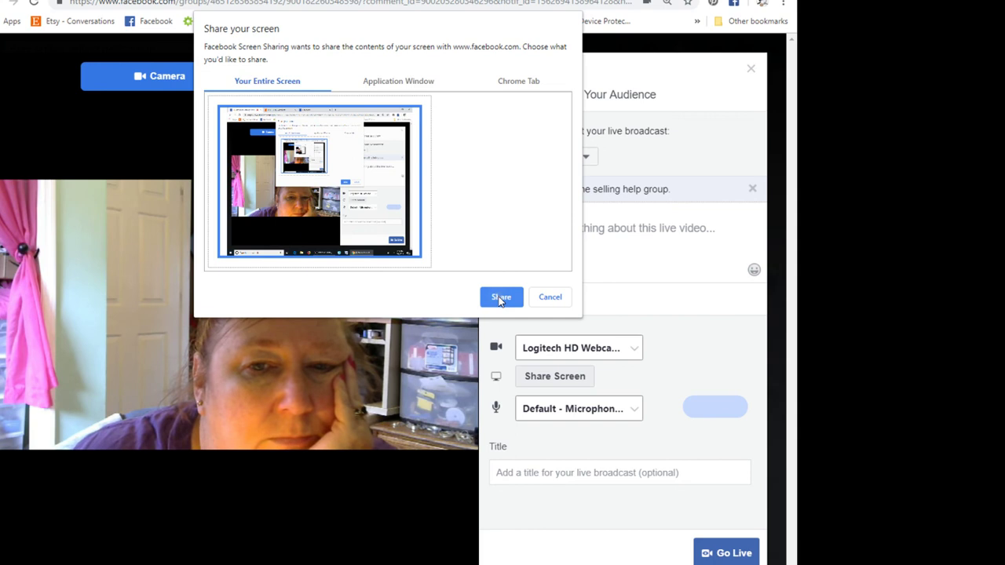
{"action": "left_click", "coordinate": [499, 297]}
{"action": "left_click", "coordinate": [714, 553]}
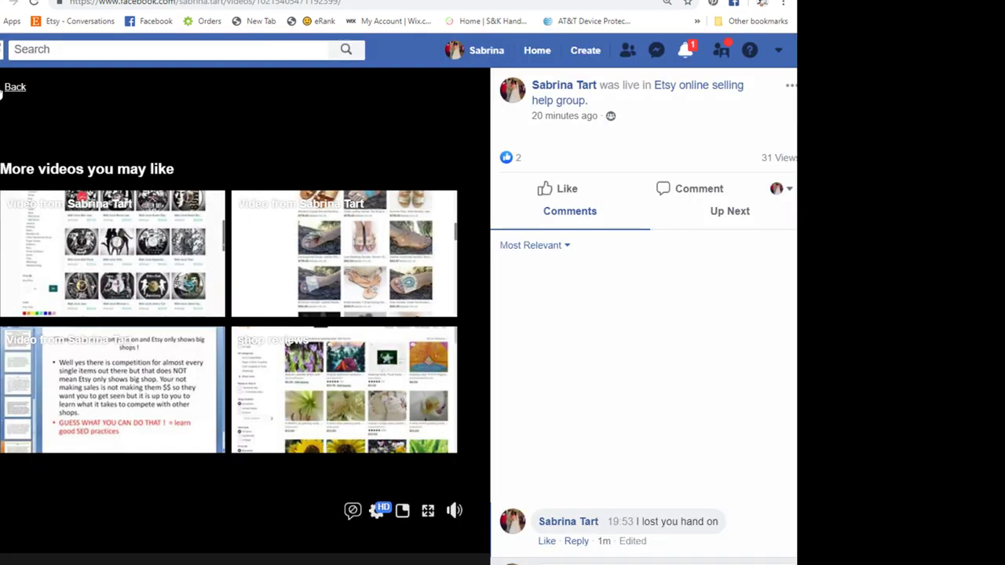
- Return from the ended video to the group, reload its discussion feed and find the new live video post
{"action": "left_click", "coordinate": [2, 95]}
{"action": "scroll", "coordinate": [176, 192], "scroll_direction": "up", "scroll_amount": 10}
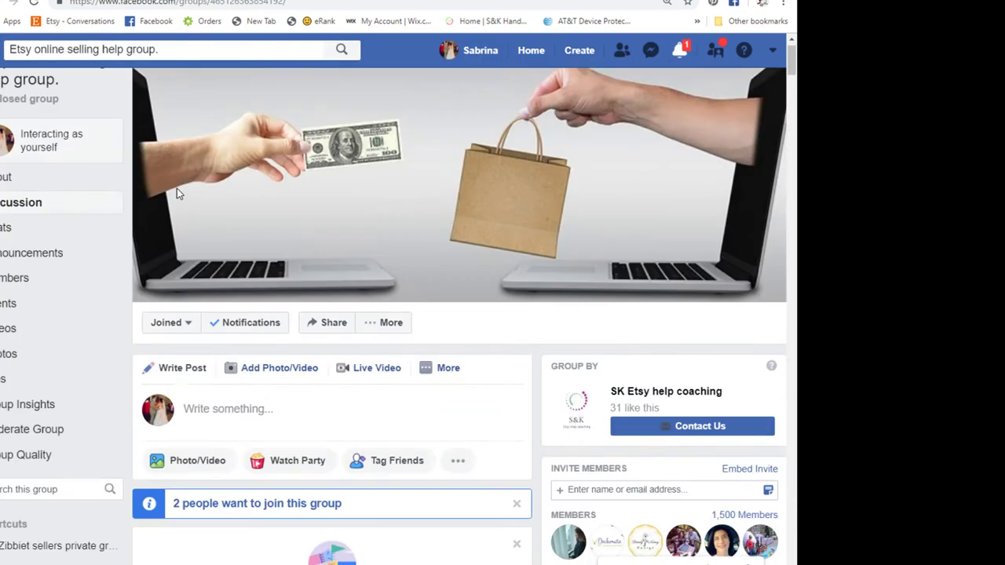
{"action": "scroll", "coordinate": [177, 192], "scroll_direction": "down", "scroll_amount": 15}
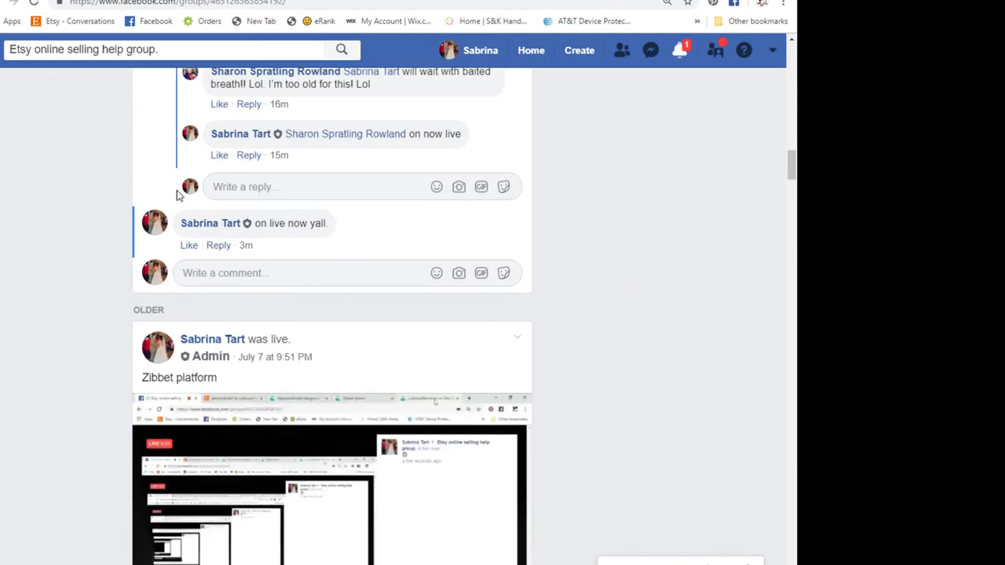
{"action": "scroll", "coordinate": [176, 192], "scroll_direction": "up", "scroll_amount": 10}
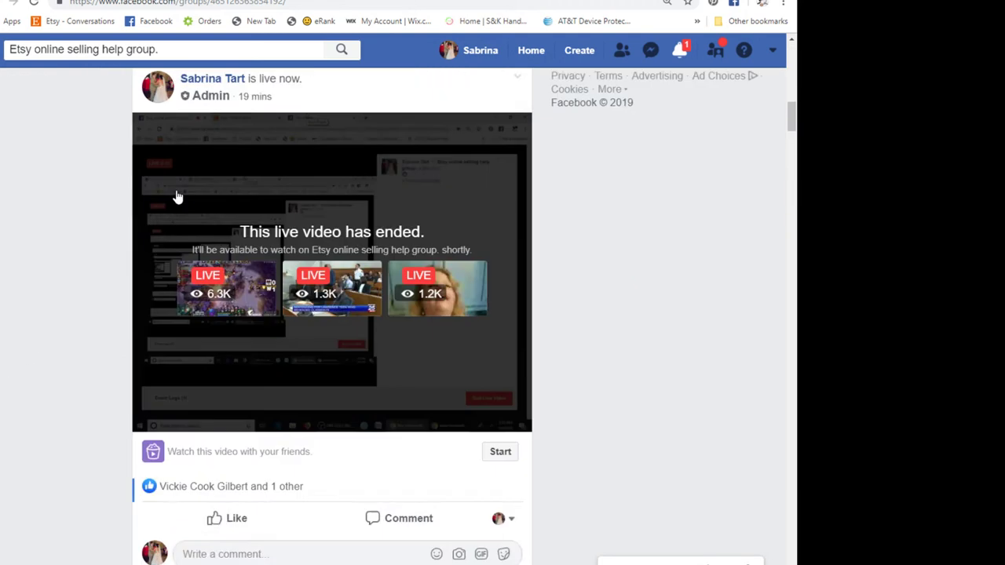
{"action": "scroll", "coordinate": [176, 189], "scroll_direction": "up", "scroll_amount": 5}
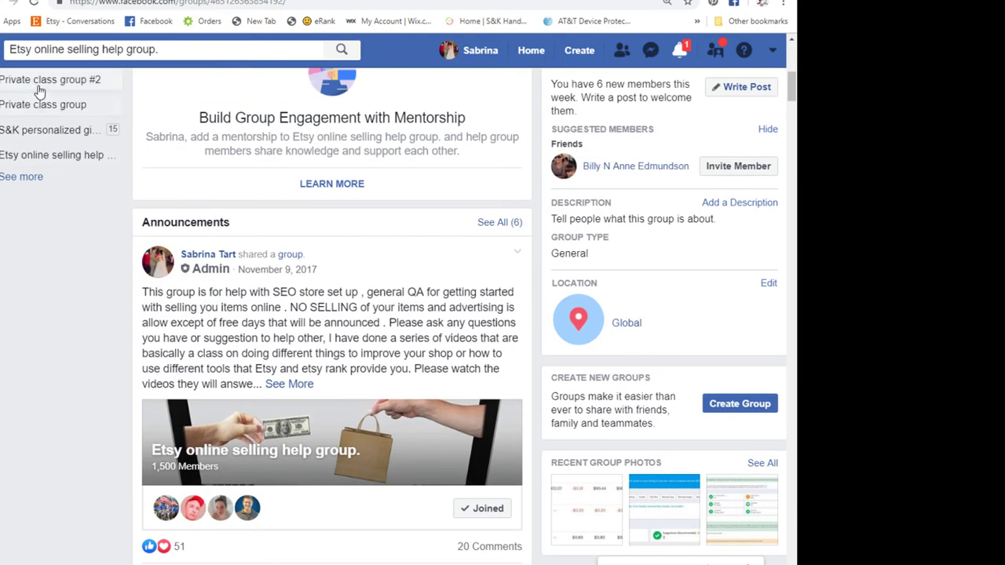
{"action": "scroll", "coordinate": [17, 145], "scroll_direction": "up", "scroll_amount": 5}
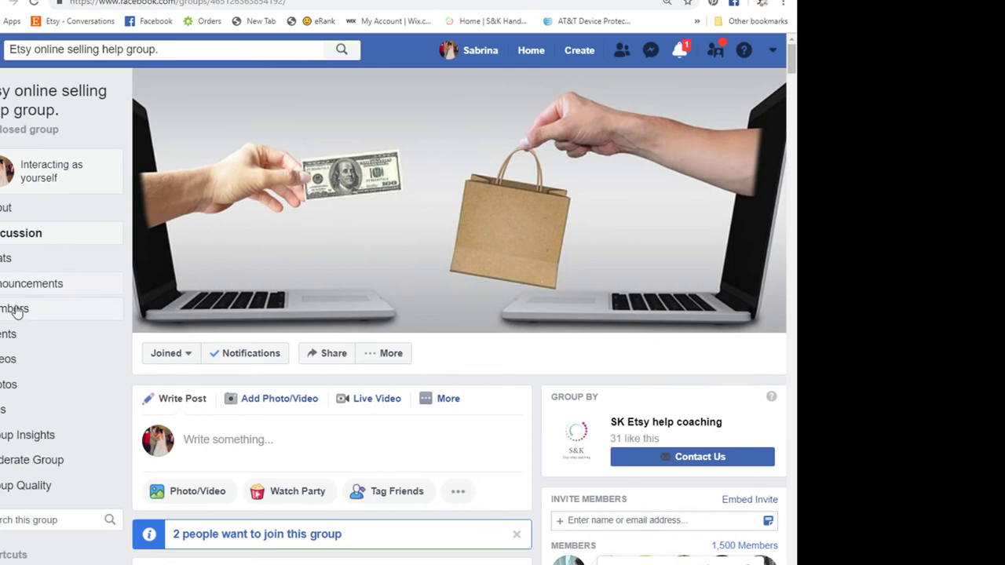
{"action": "left_click", "coordinate": [12, 237]}
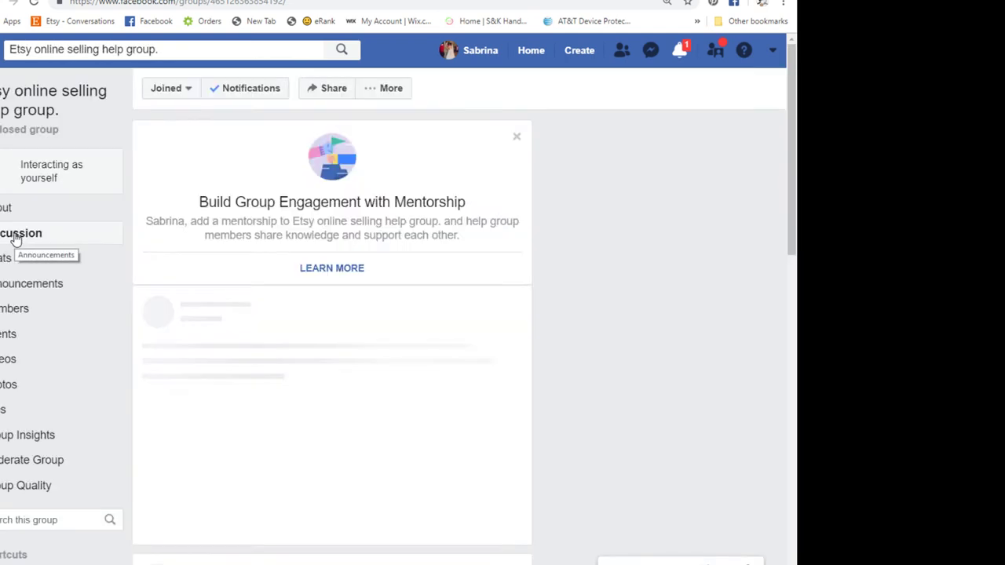
{"action": "scroll", "coordinate": [665, 290], "scroll_direction": "down", "scroll_amount": 10}
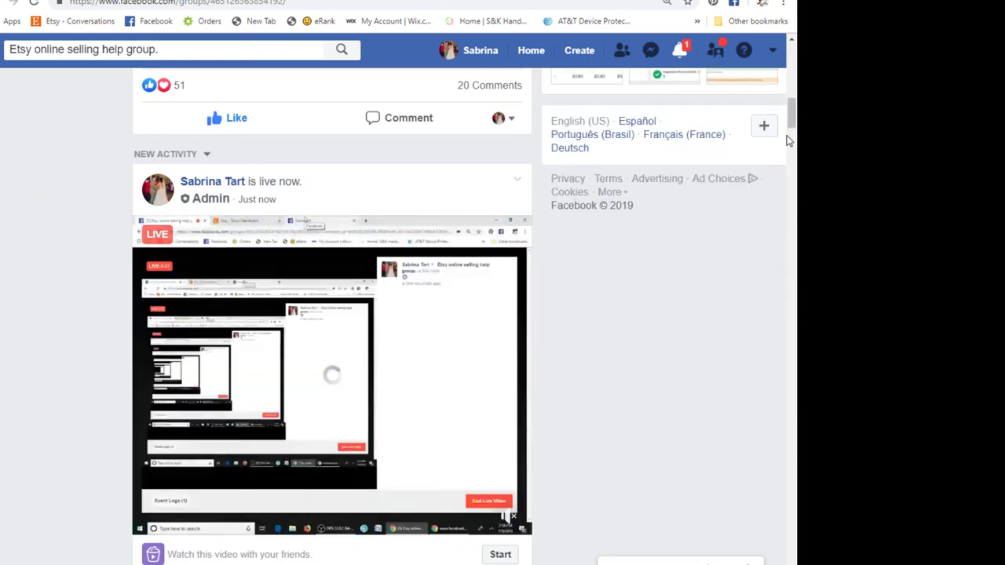
- Post the comment "back on now" on the new live video post
{"action": "left_click_drag", "start_coordinate": [792, 117], "coordinate": [786, 147]}
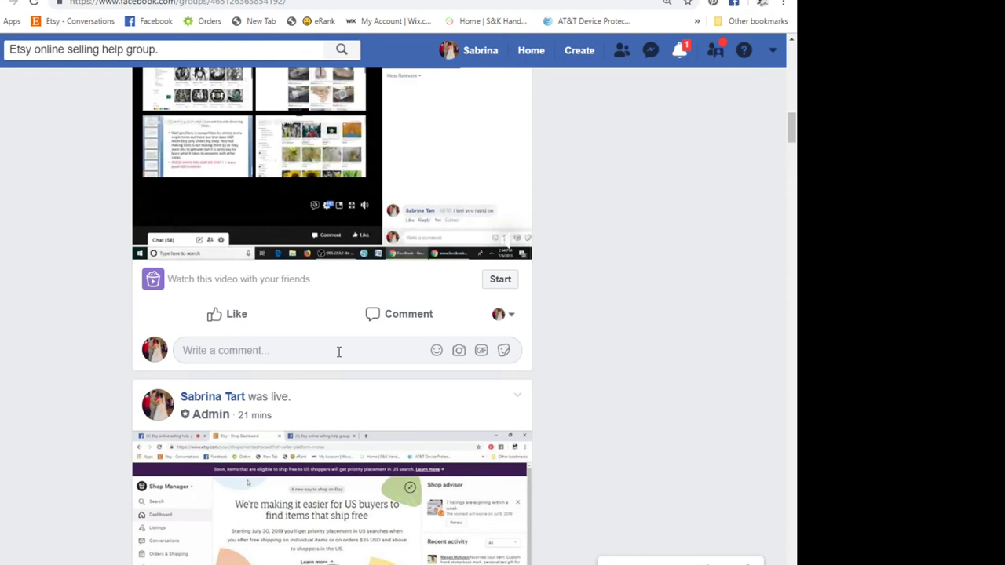
{"action": "left_click", "coordinate": [272, 350]}
{"action": "type", "text": "b"}
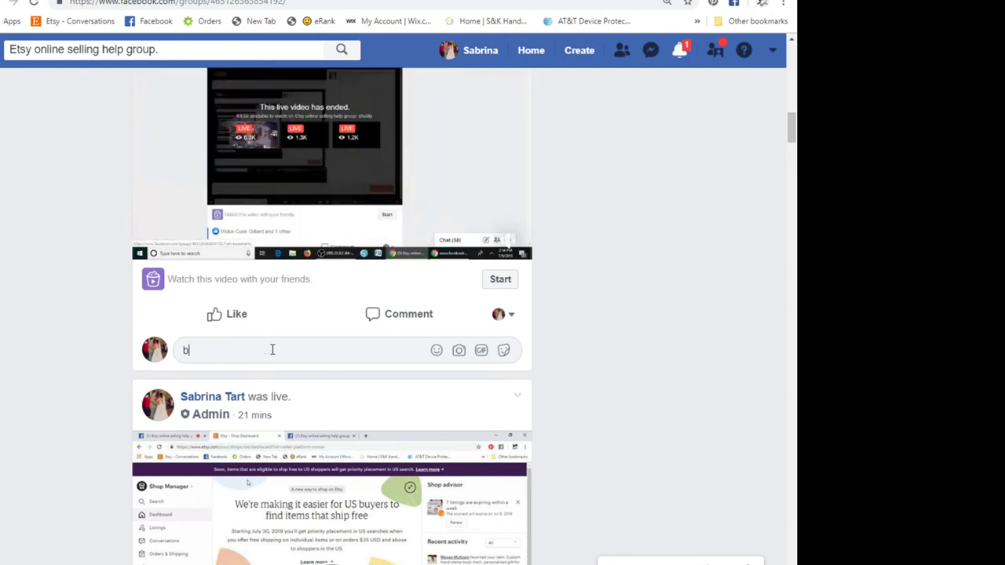
{"action": "type", "text": "ake"}
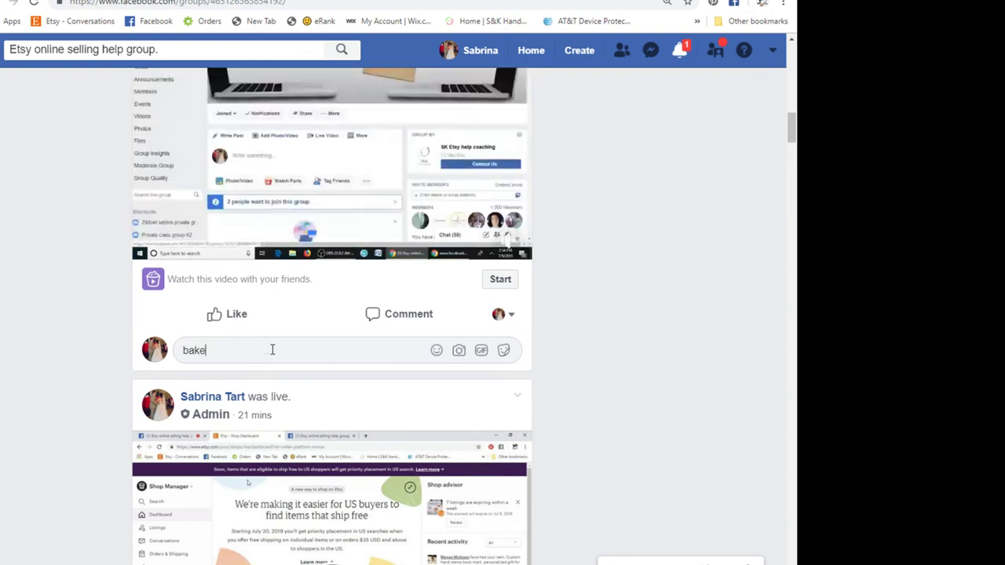
{"action": "key", "text": "BackSpace"}
{"action": "type", "text": "ck on now"}
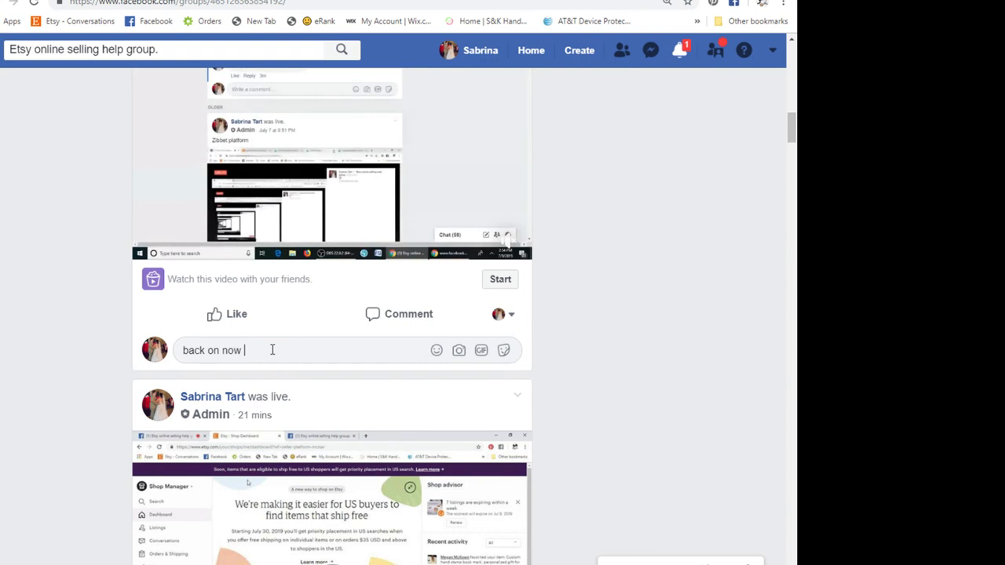
{"action": "key", "text": "Return"}
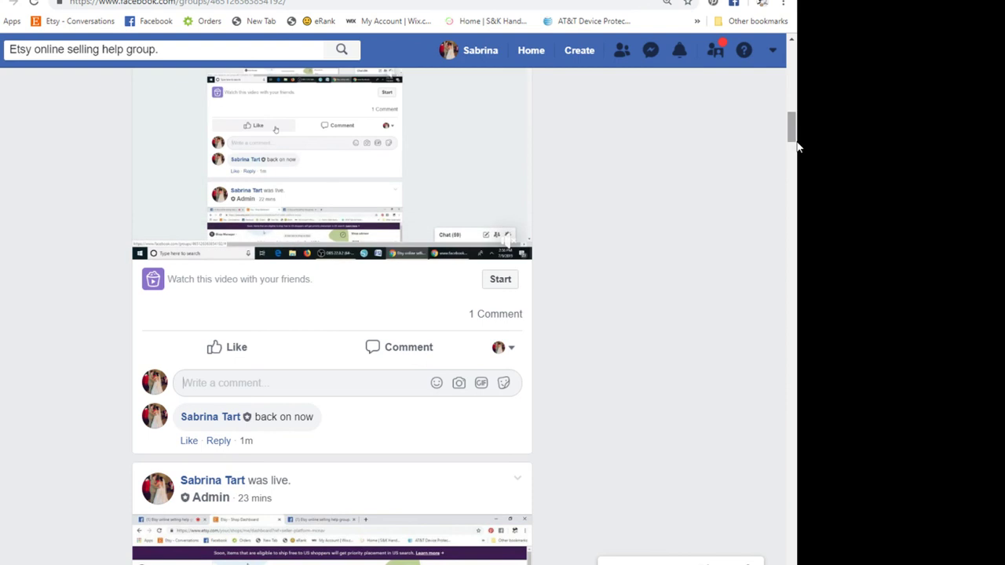
- Check the live post in the group feed, open its video page and return to the feed
{"action": "left_click_drag", "start_coordinate": [793, 125], "coordinate": [793, 112]}
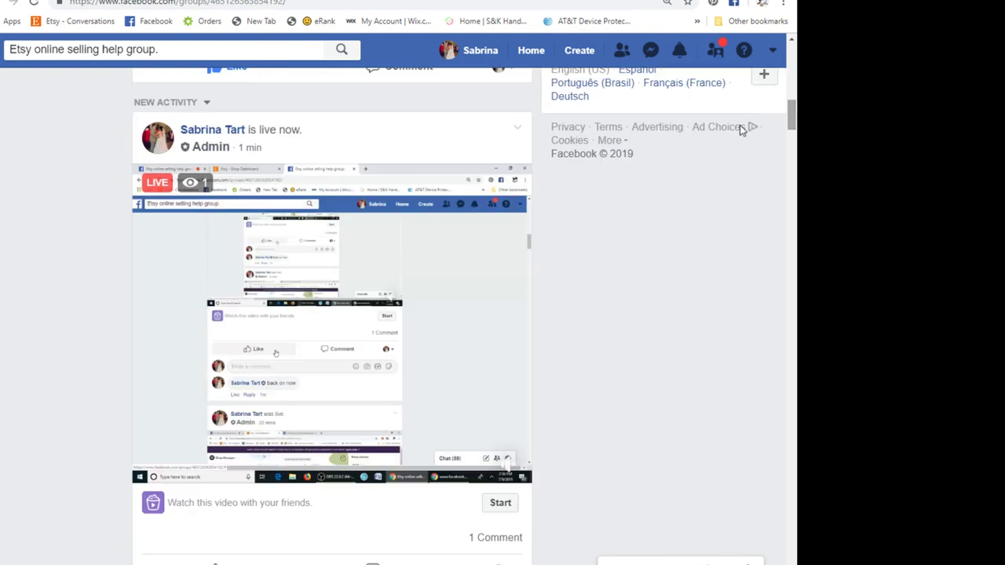
{"action": "mouse_move", "coordinate": [393, 342]}
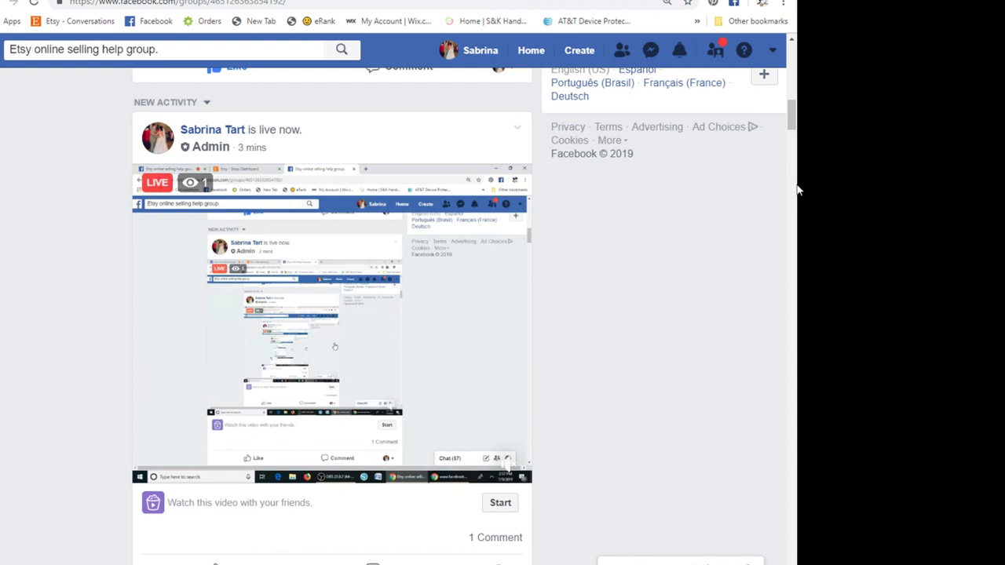
{"action": "mouse_move", "coordinate": [387, 400]}
{"action": "left_click", "coordinate": [340, 369]}
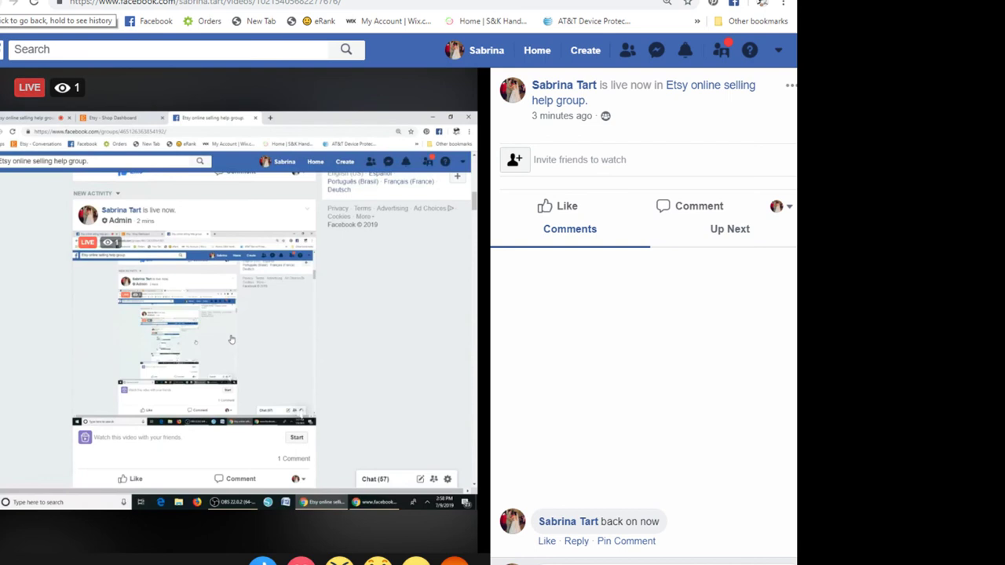
{"action": "key", "text": "Escape"}
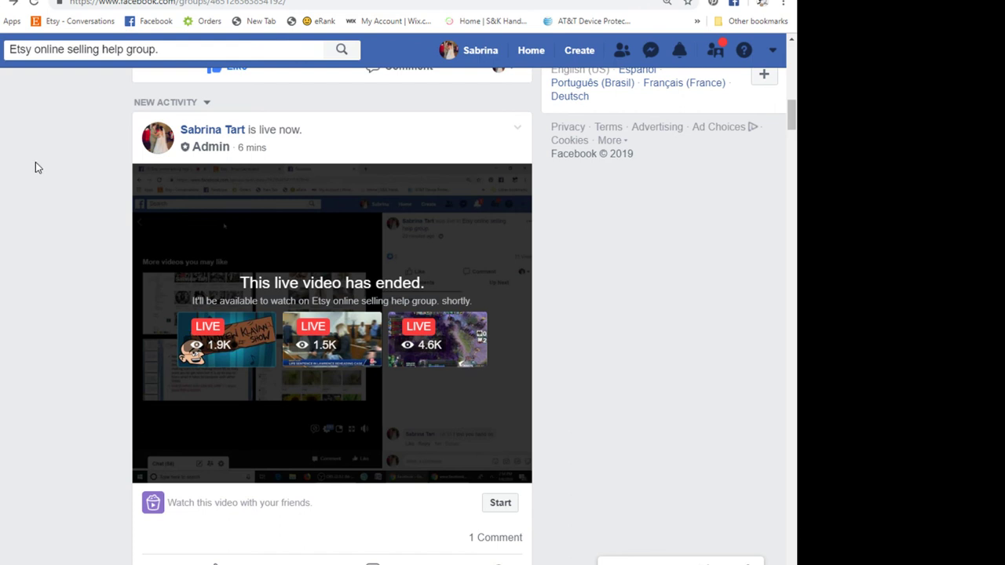
- Start another live video in the Etsy online selling help group that shares the entire screen
{"action": "scroll", "coordinate": [35, 167], "scroll_direction": "up", "scroll_amount": 15}
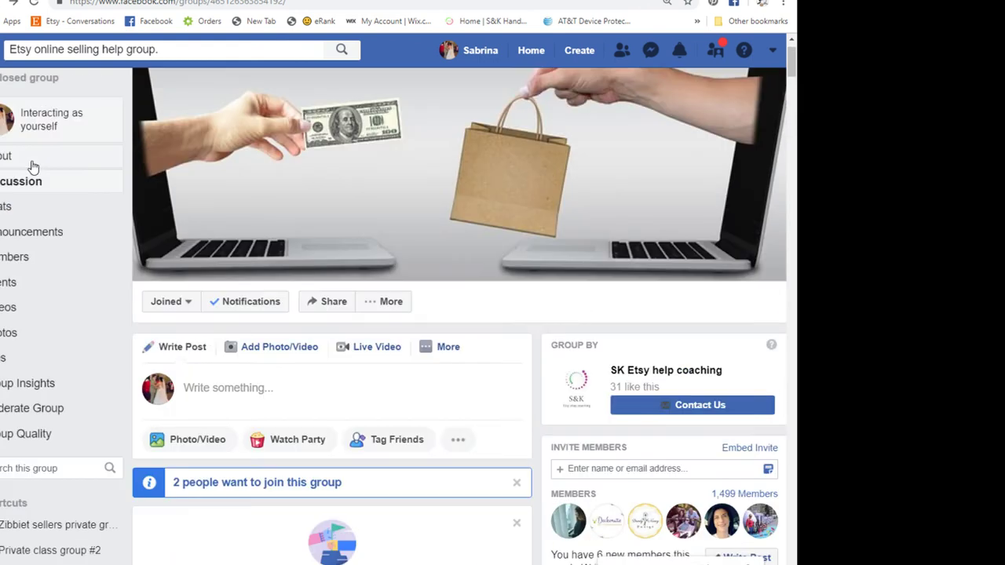
{"action": "left_click", "coordinate": [370, 347]}
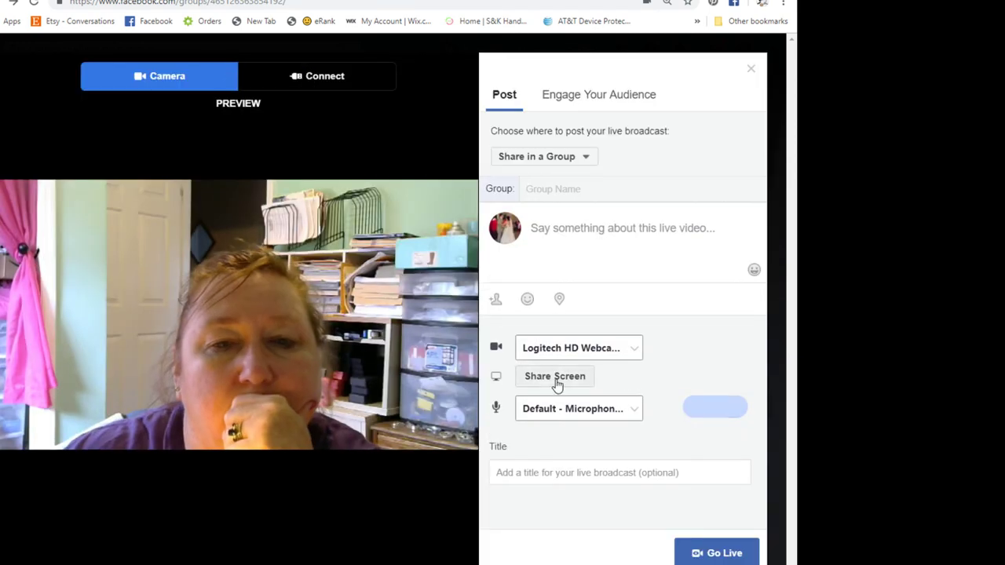
{"action": "left_click", "coordinate": [555, 377]}
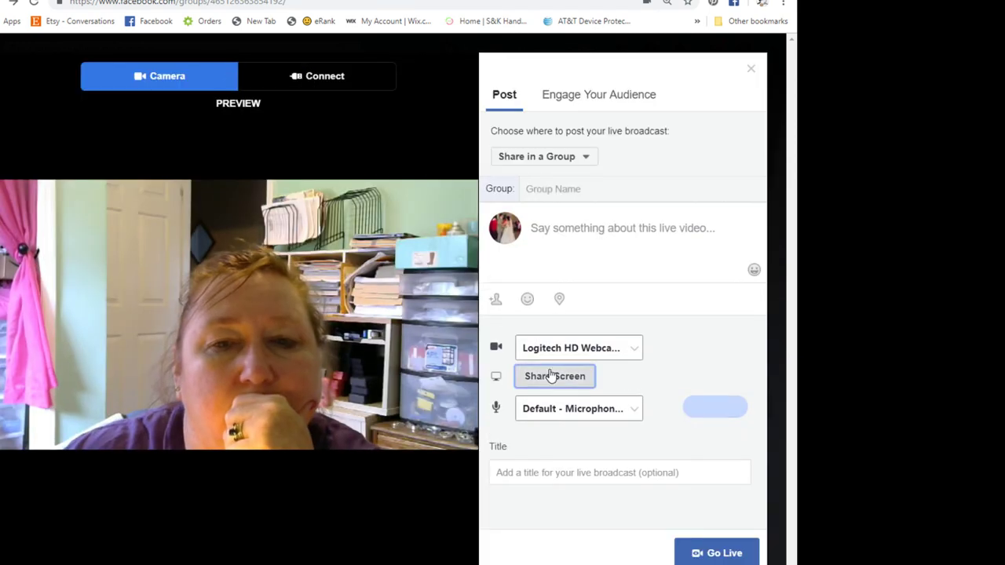
{"action": "left_click", "coordinate": [319, 180]}
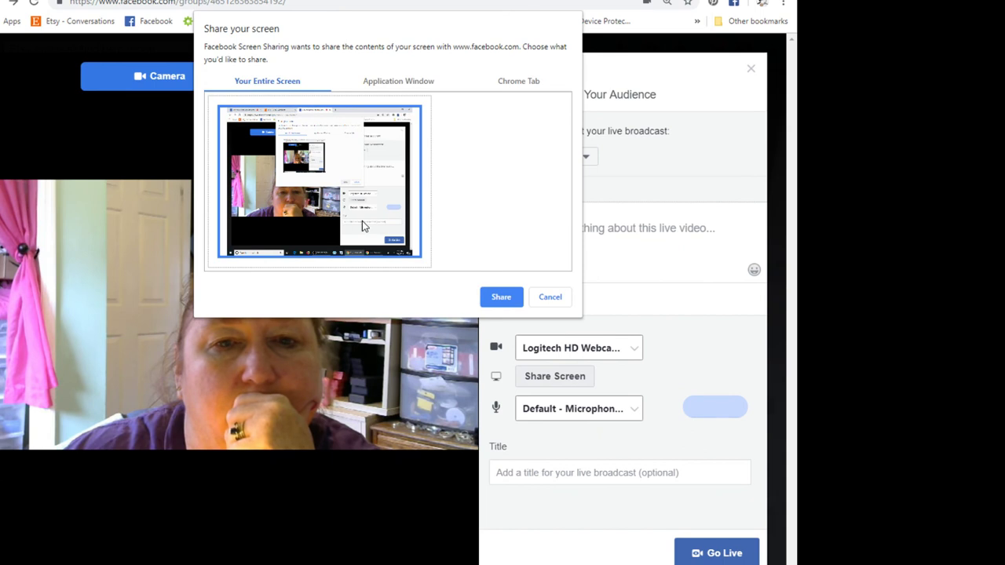
{"action": "left_click", "coordinate": [501, 297]}
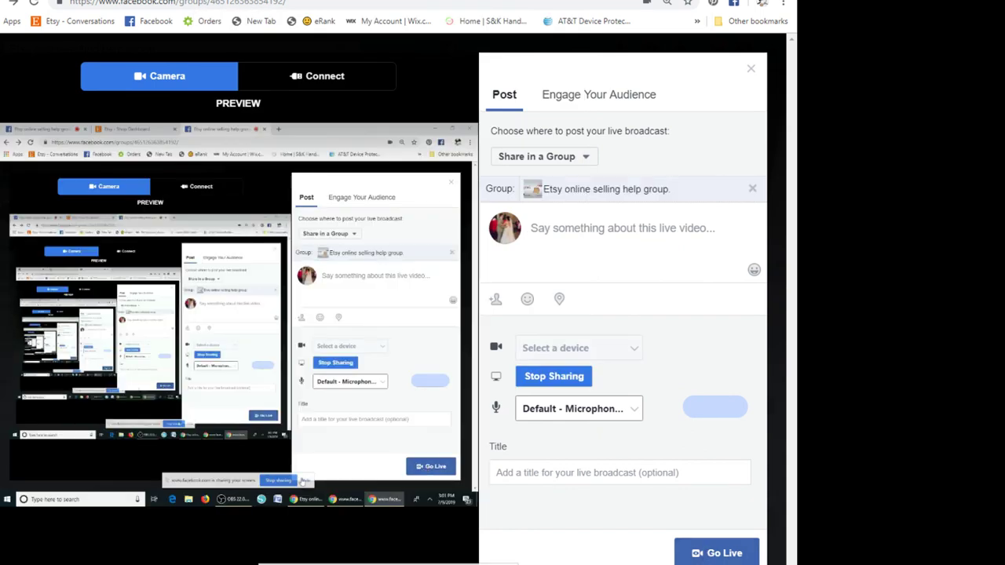
{"action": "left_click", "coordinate": [698, 554]}
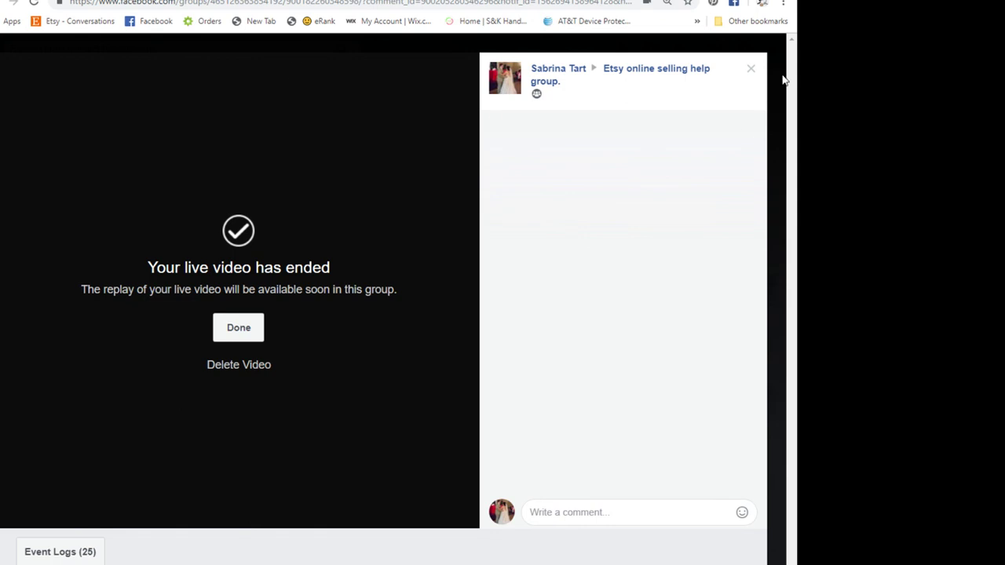
- Close the ended broadcast's screen and reload the group's discussion feed
{"action": "left_click", "coordinate": [750, 69]}
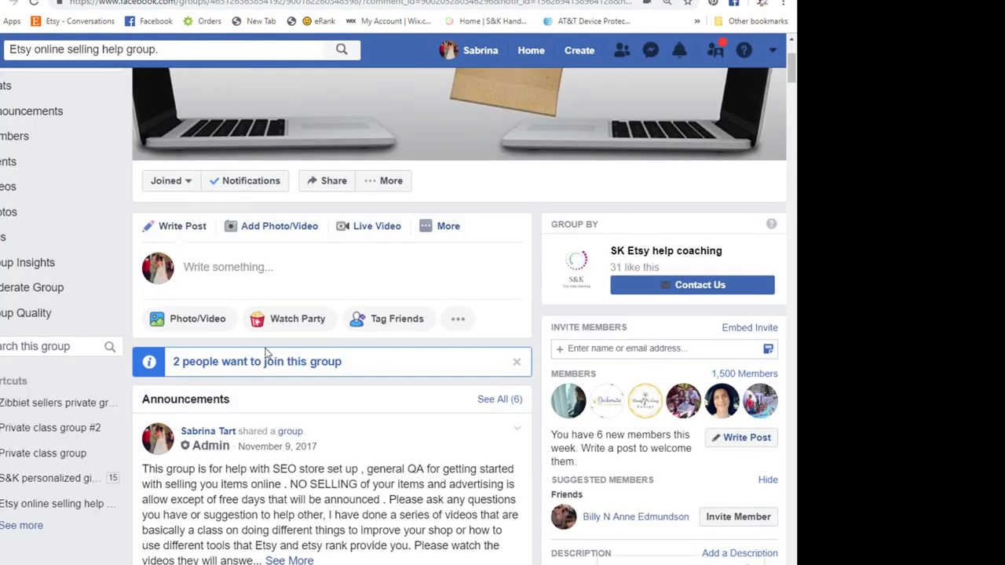
{"action": "scroll", "coordinate": [91, 203], "scroll_direction": "up", "scroll_amount": 15}
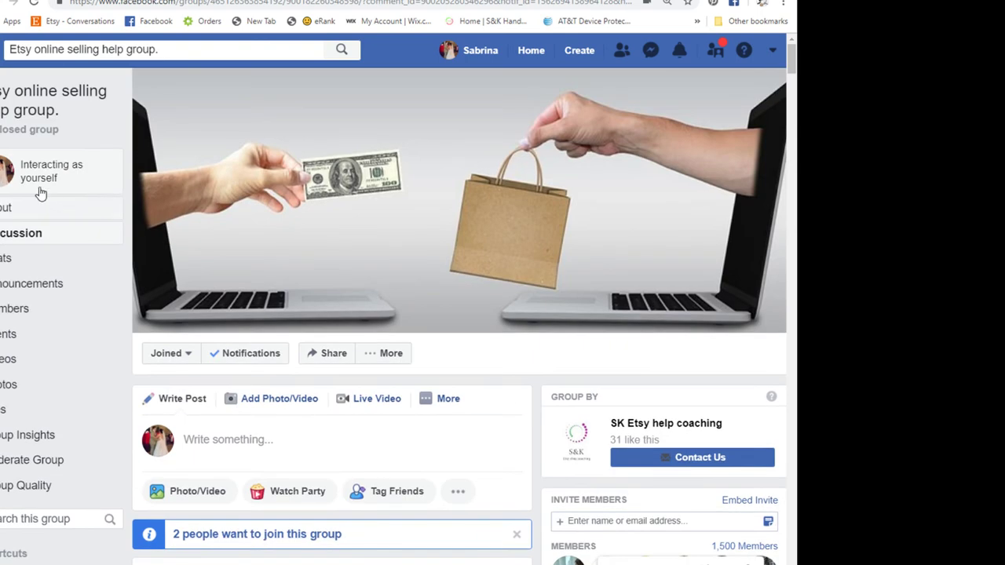
{"action": "left_click", "coordinate": [33, 5]}
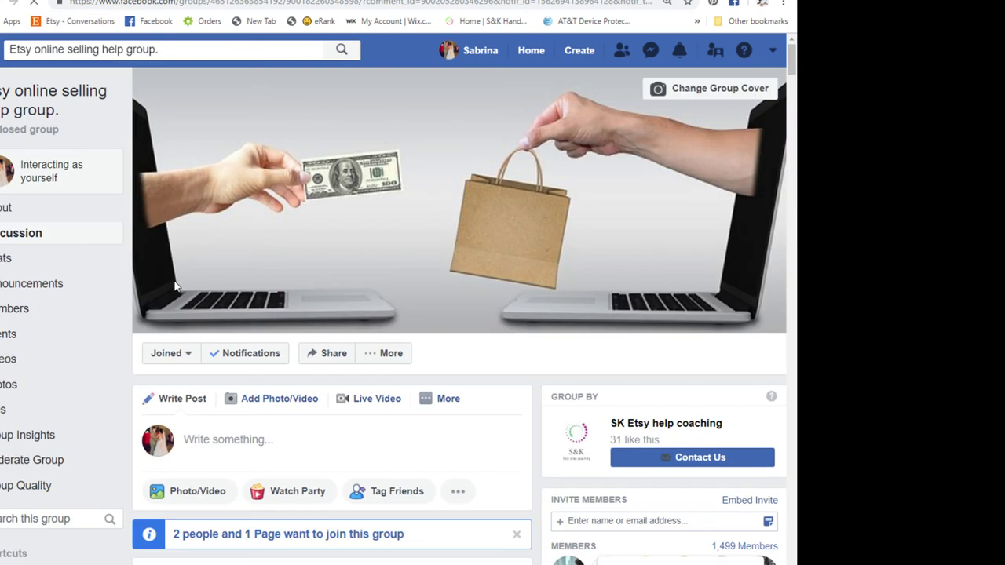
{"action": "left_click", "coordinate": [6, 239]}
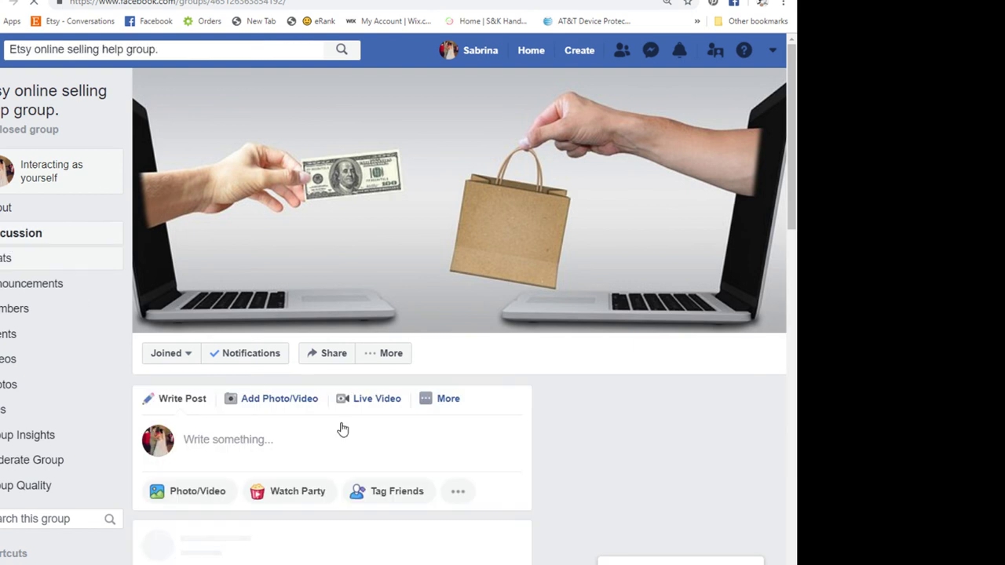
- Post the comment "up again" on the newest live video post in the feed
{"action": "scroll", "coordinate": [350, 435], "scroll_direction": "down", "scroll_amount": 5}
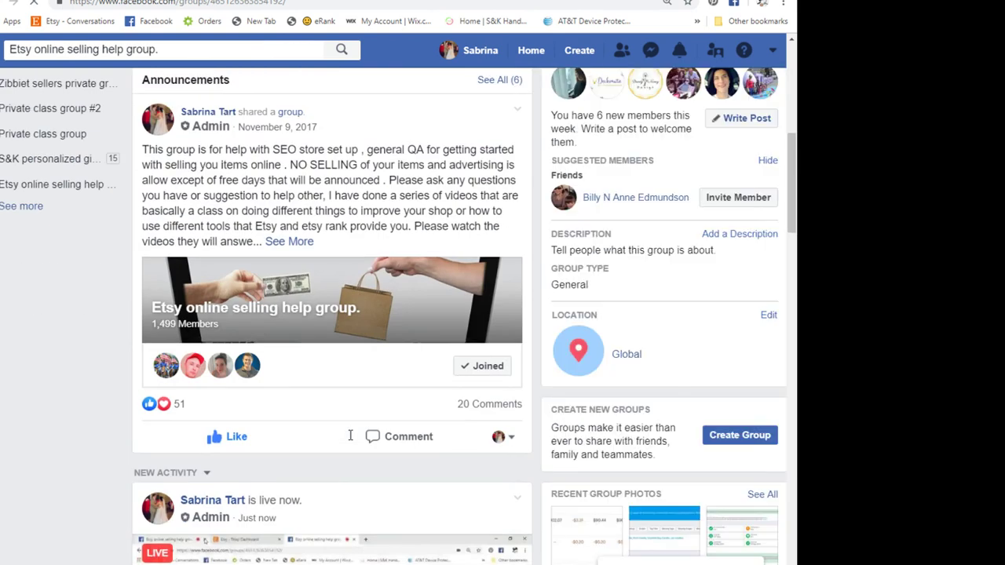
{"action": "scroll", "coordinate": [793, 285], "scroll_direction": "down", "scroll_amount": 10}
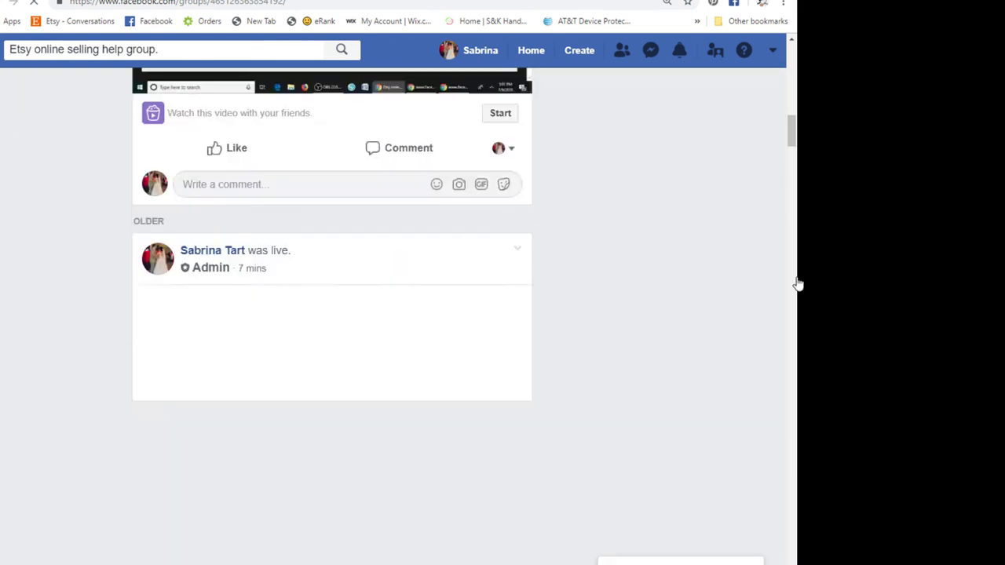
{"action": "scroll", "coordinate": [790, 207], "scroll_direction": "up", "scroll_amount": 4}
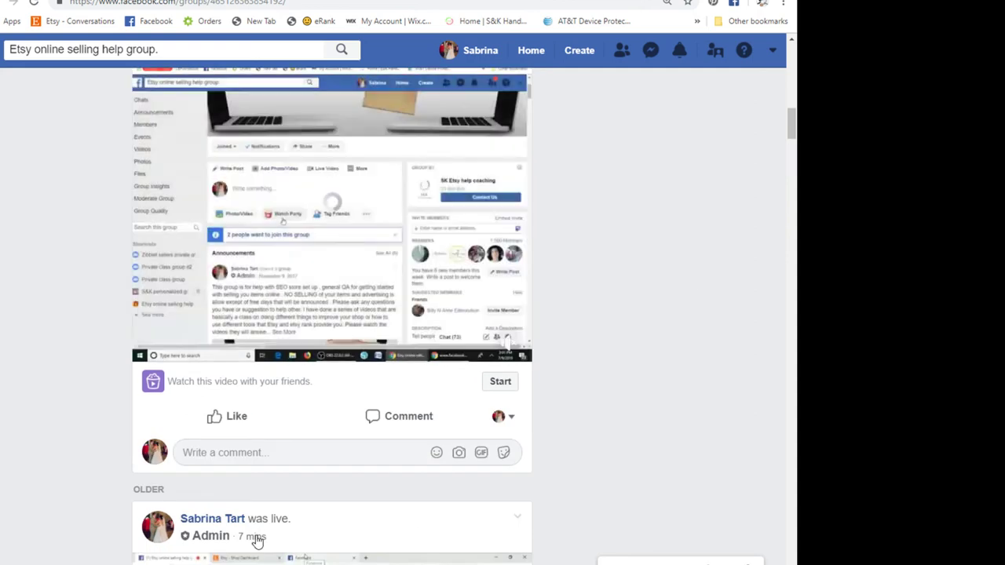
{"action": "left_click", "coordinate": [251, 454]}
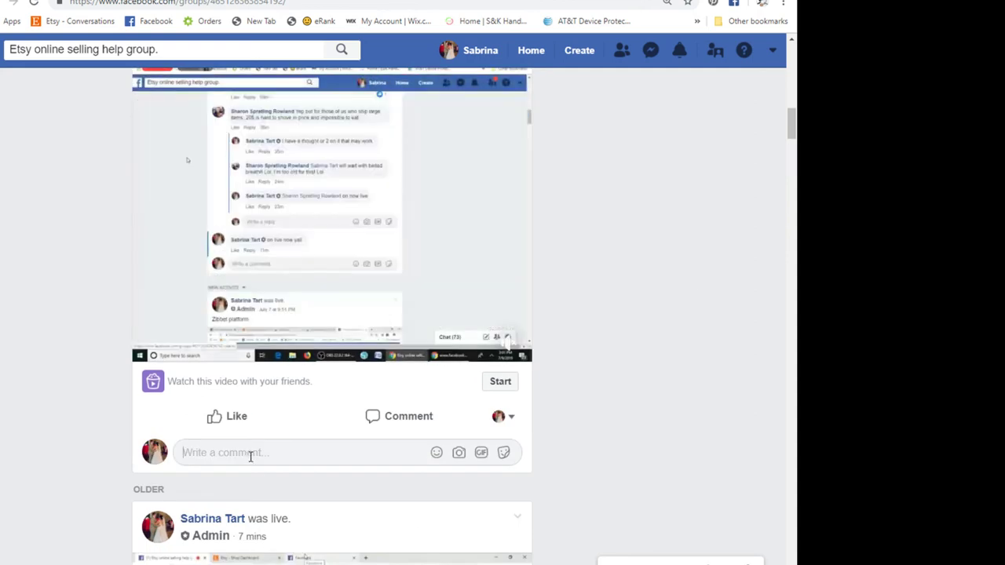
{"action": "type", "text": "up a"}
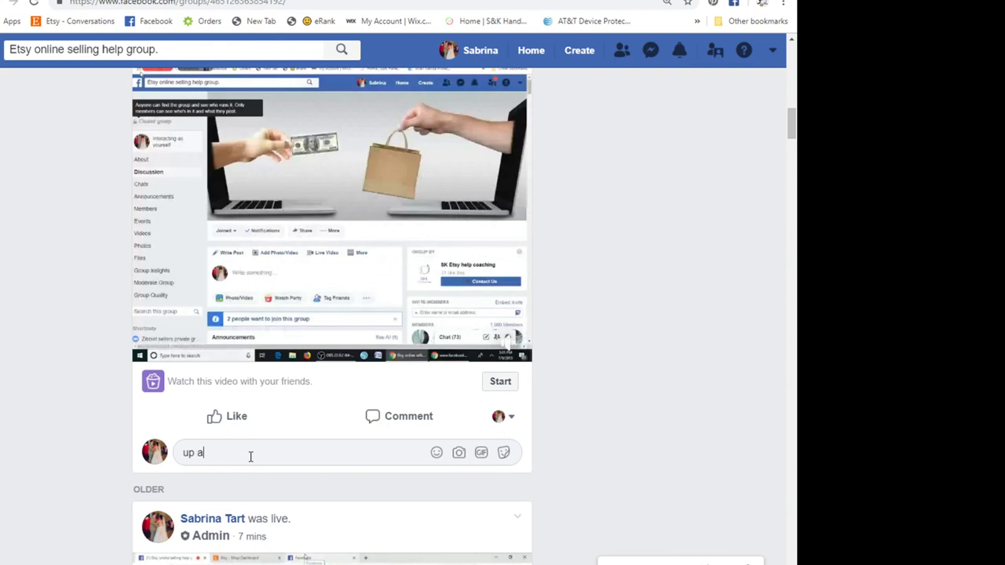
{"action": "type", "text": "gain"}
{"action": "key", "text": "Return"}
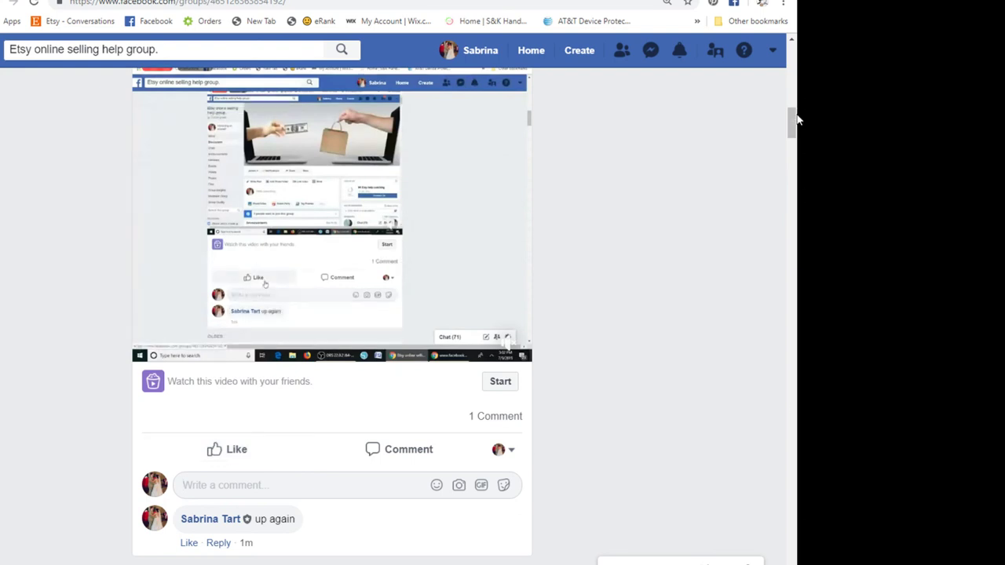
- Check the running live video post in the feed and switch to the Etsy shop dashboard
{"action": "scroll", "coordinate": [793, 112], "scroll_direction": "up", "scroll_amount": 3}
{"action": "scroll", "coordinate": [796, 112], "scroll_direction": "up", "scroll_amount": 1}
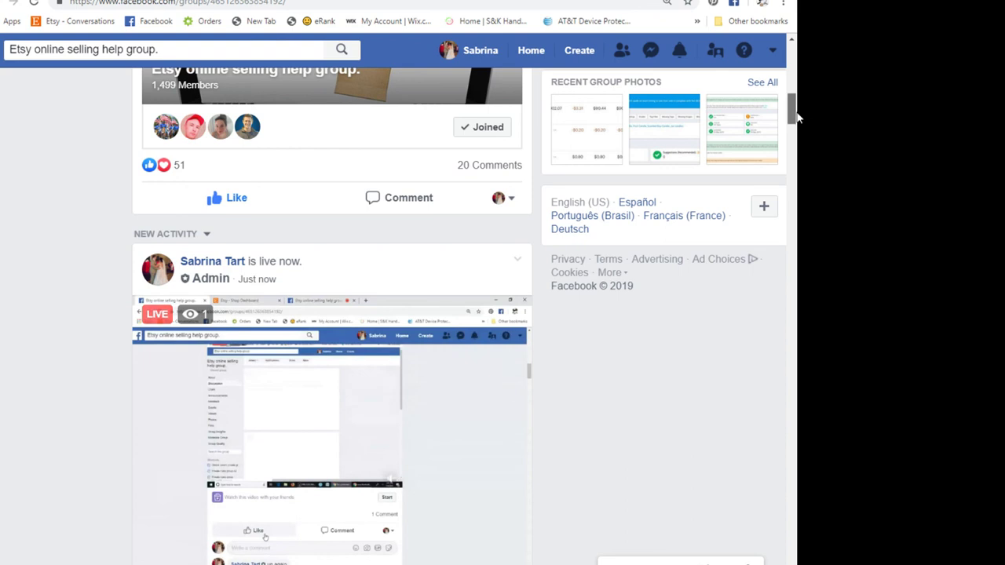
{"action": "scroll", "coordinate": [793, 110], "scroll_direction": "down", "scroll_amount": 2}
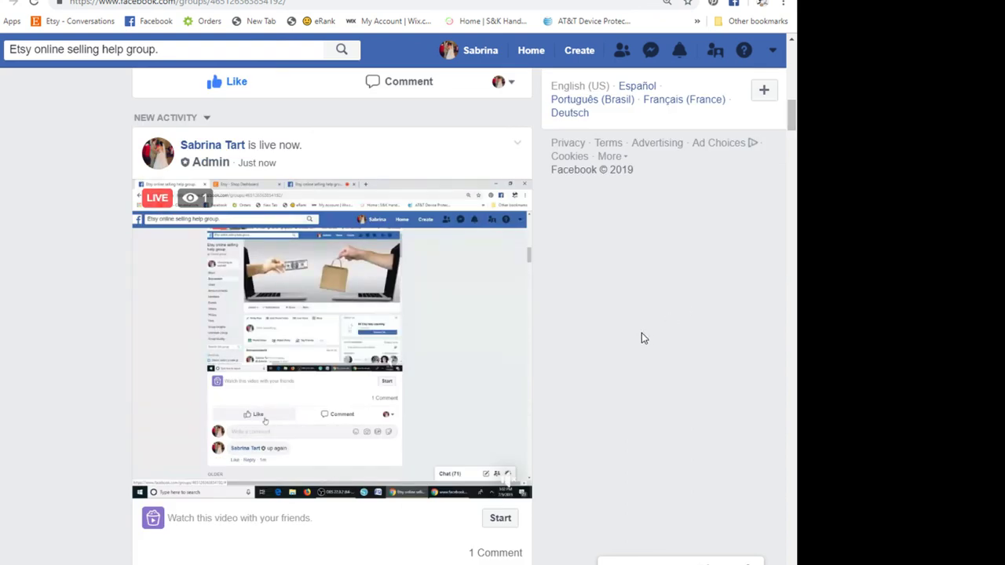
{"action": "key", "text": "ctrl+Tab"}
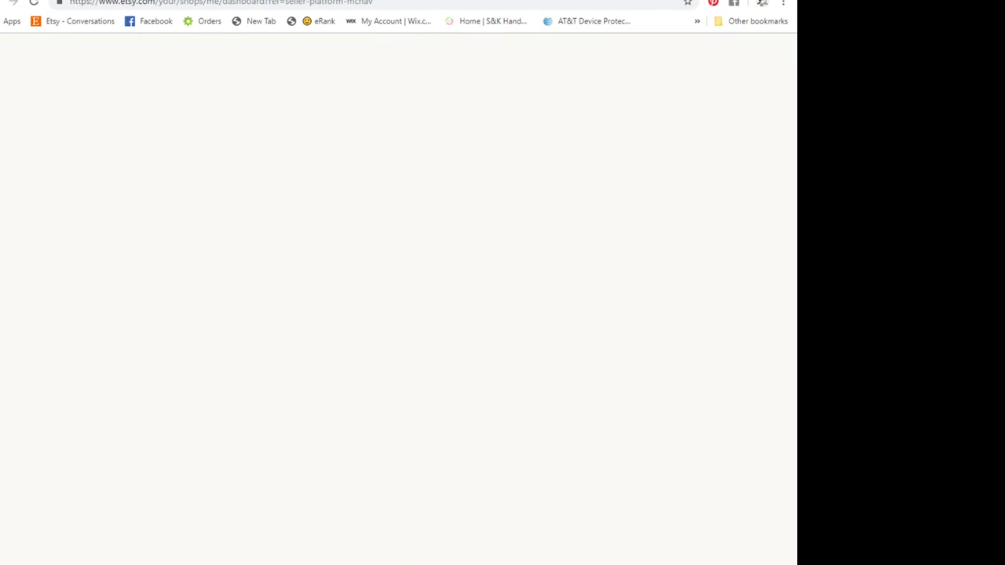
- Open the skhandstampeddesigns shop page from the dashboard and look through its featured and regular items
{"action": "left_click_drag", "start_coordinate": [797, 245], "coordinate": [796, 134]}
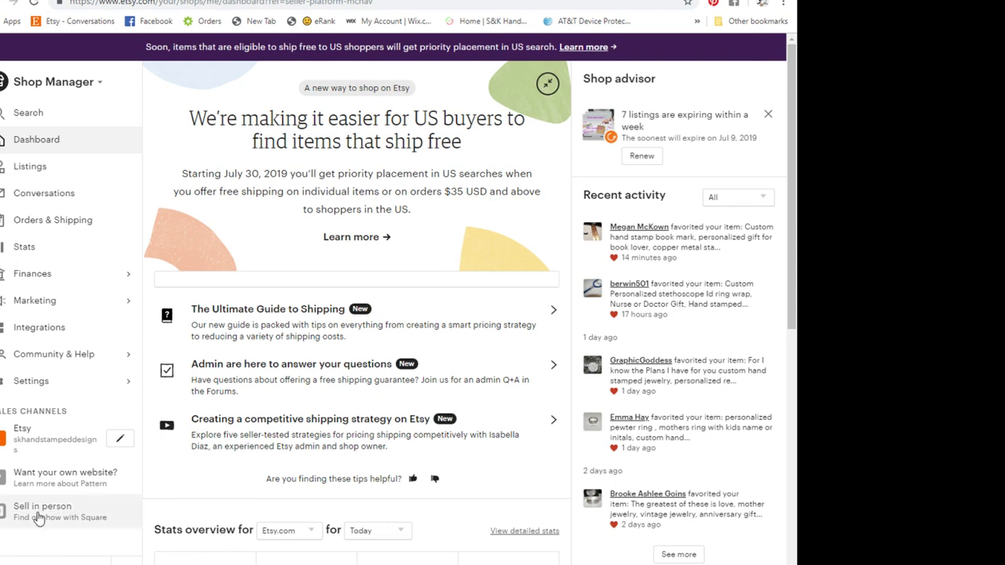
{"action": "left_click", "coordinate": [57, 441]}
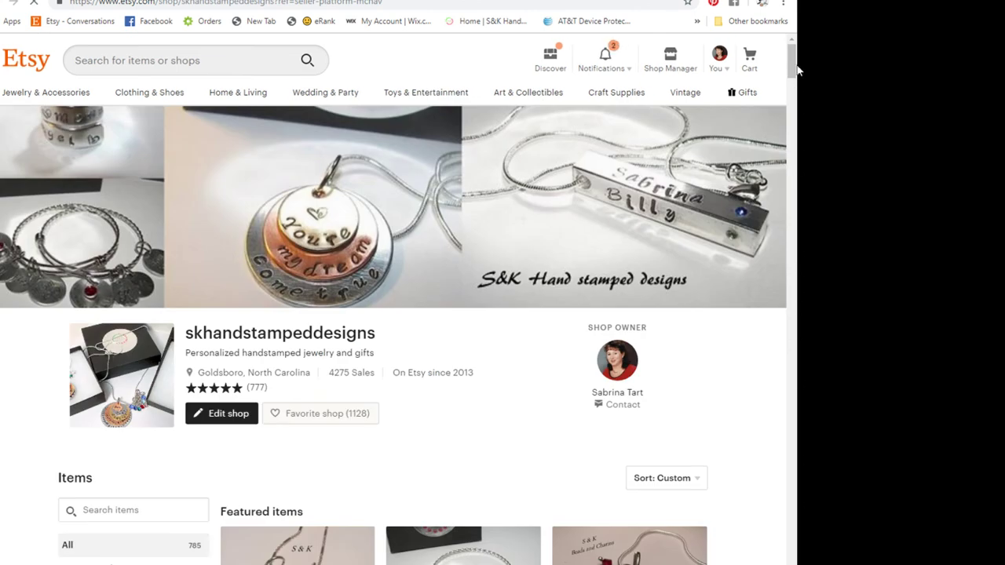
{"action": "left_click_drag", "start_coordinate": [793, 47], "coordinate": [794, 85]}
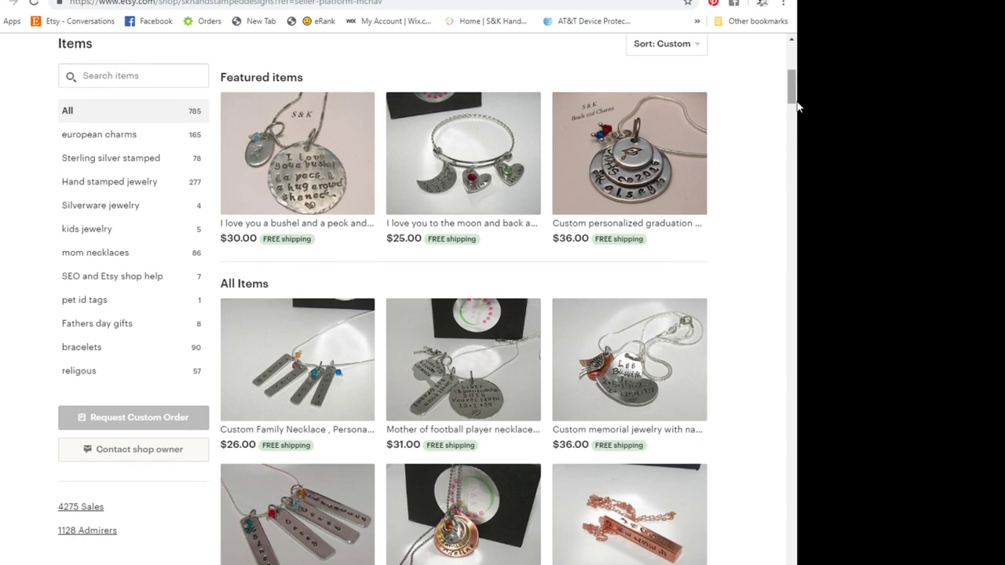
{"action": "left_click_drag", "start_coordinate": [790, 89], "coordinate": [791, 60]}
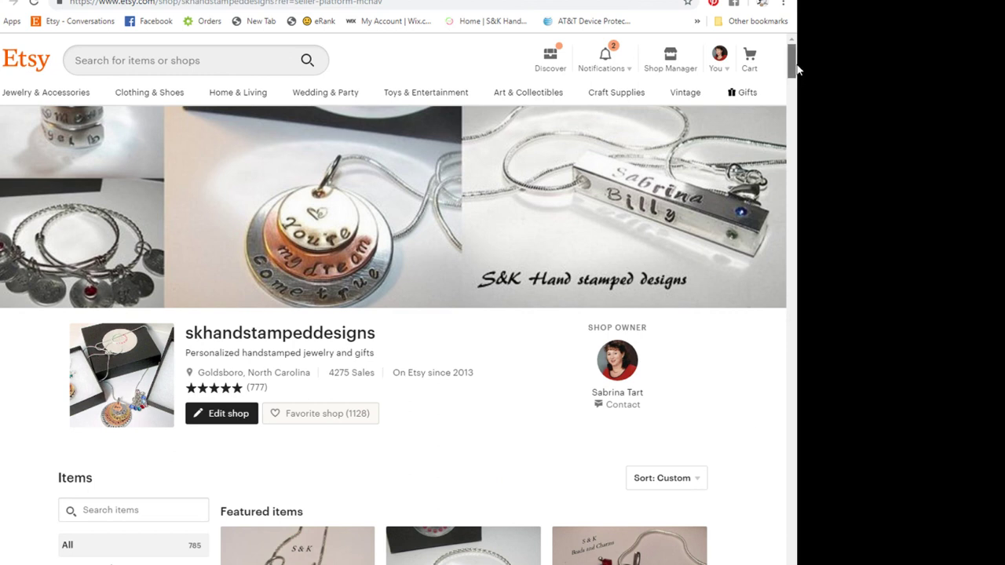
{"action": "left_click_drag", "start_coordinate": [795, 69], "coordinate": [795, 82]}
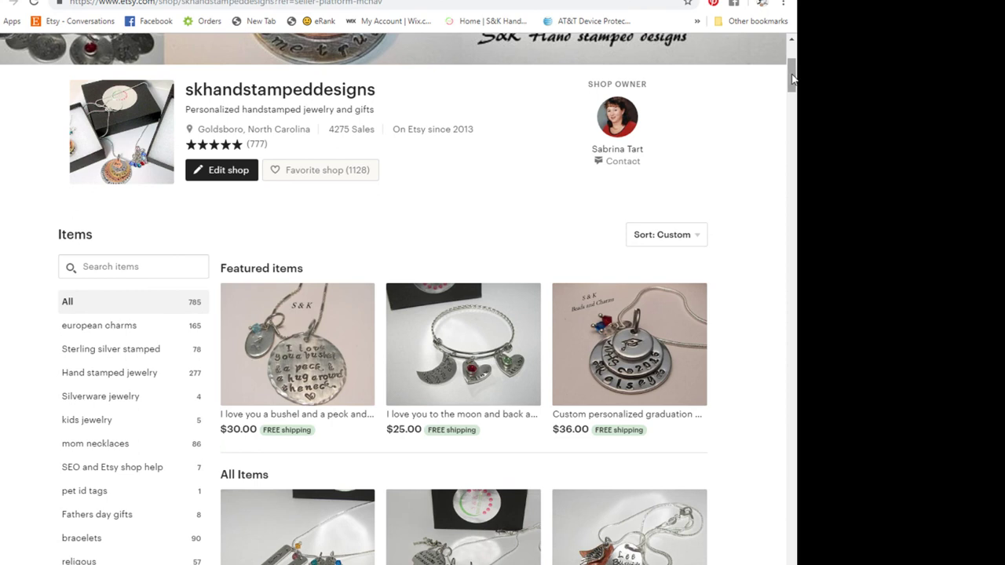
{"action": "left_click_drag", "start_coordinate": [793, 80], "coordinate": [794, 67]}
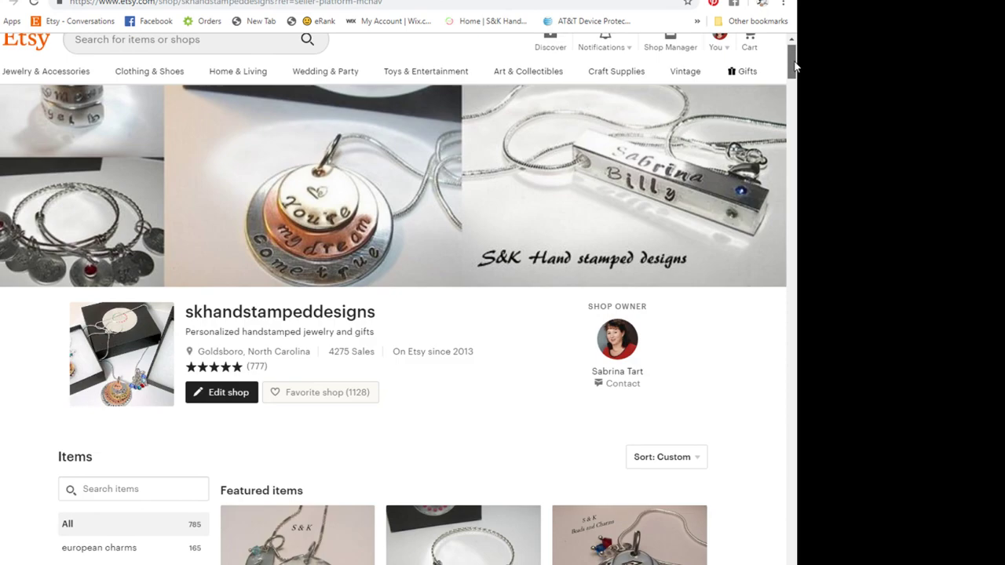
- Sign out of Etsy, sign in with the saved credentials of the Skpersonalizedgifts account and open its shop dashboard
{"action": "left_click", "coordinate": [722, 49]}
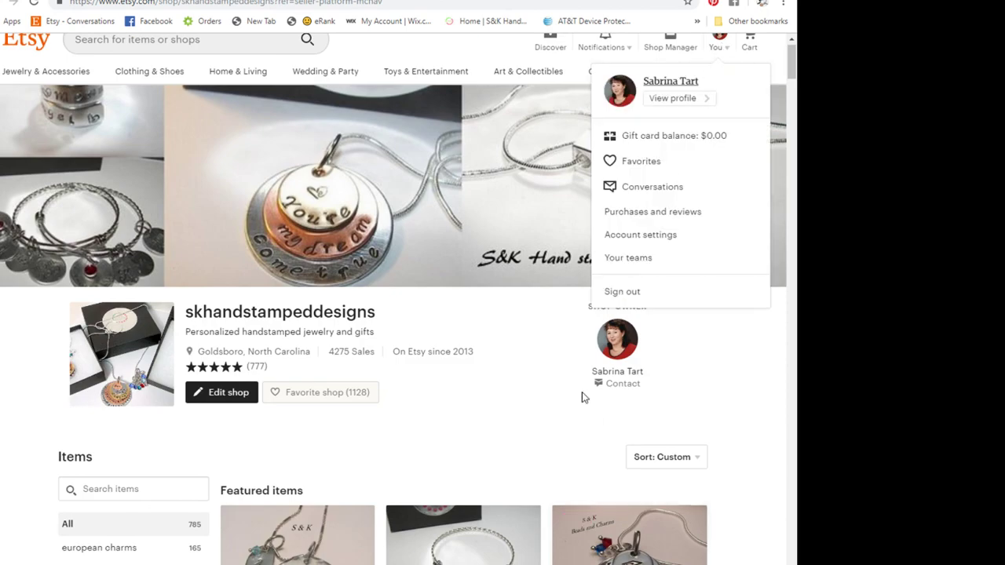
{"action": "left_click", "coordinate": [622, 297]}
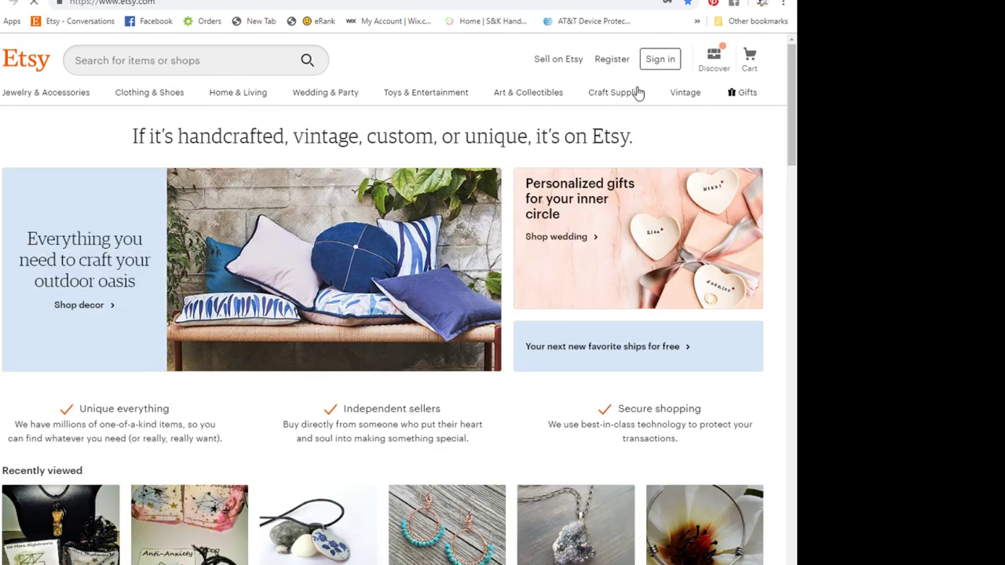
{"action": "left_click", "coordinate": [660, 60]}
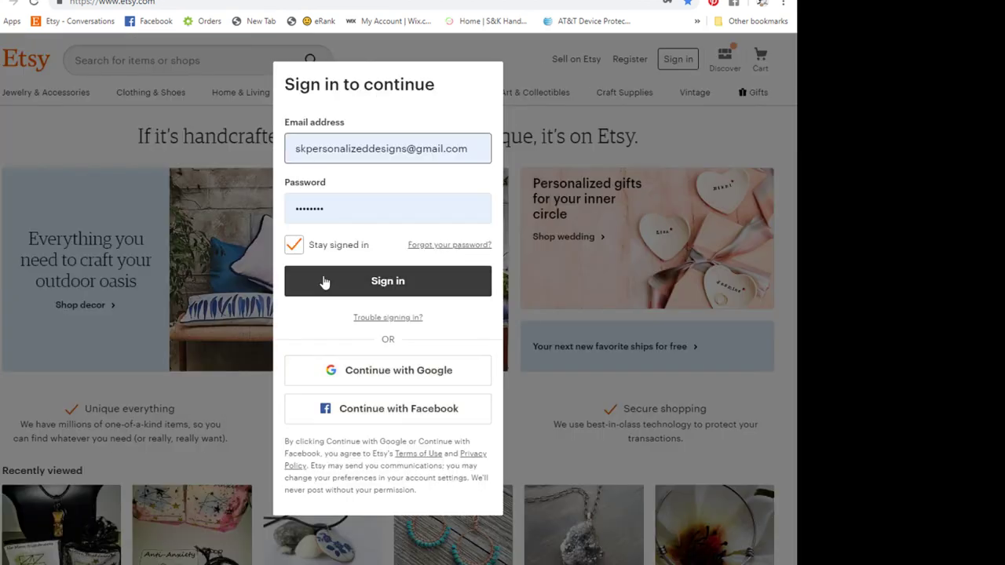
{"action": "left_click", "coordinate": [323, 277]}
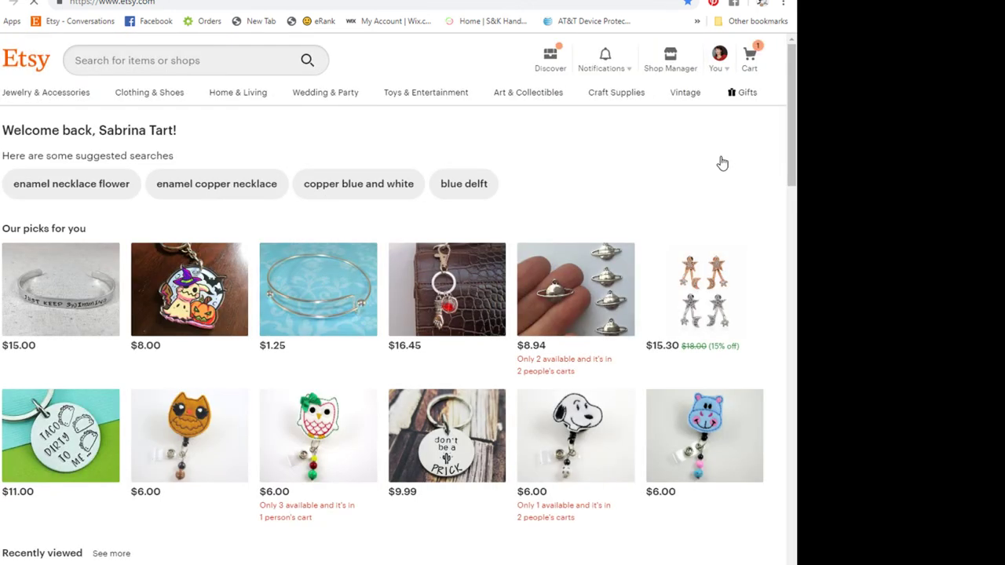
{"action": "left_click", "coordinate": [667, 59]}
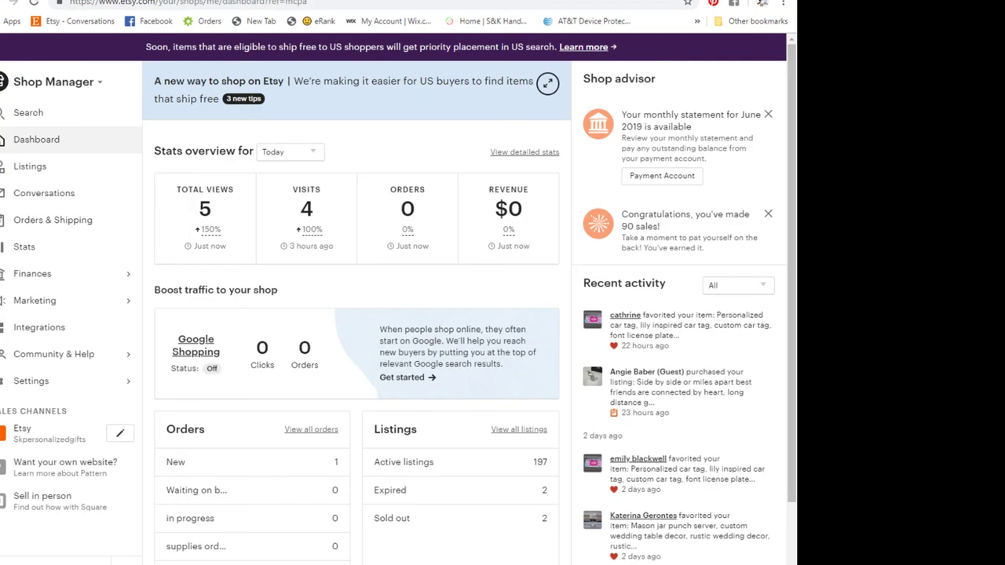
- View the shop's listings, go to the shipping settings and open the car tags shipping profile for editing
{"action": "left_click", "coordinate": [29, 166]}
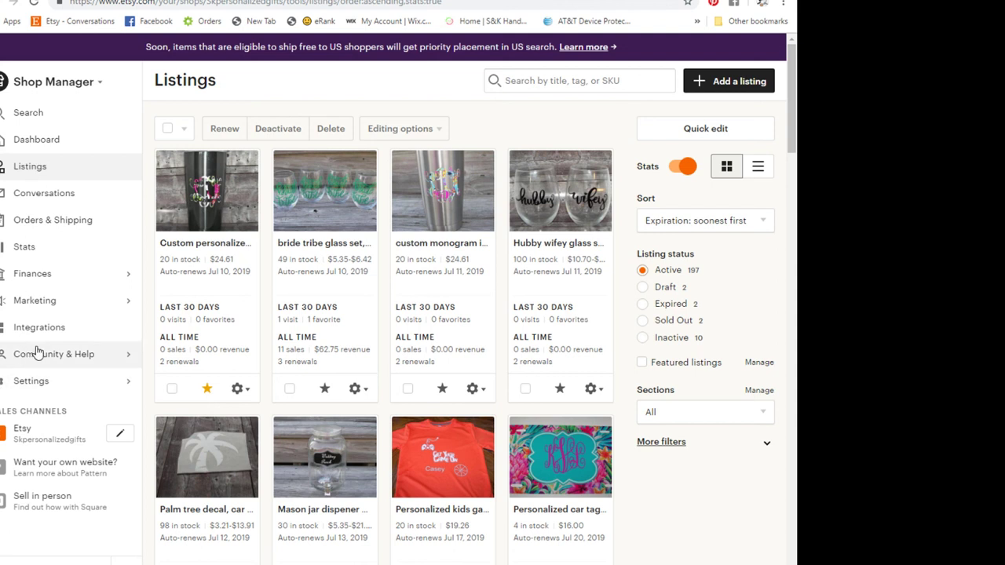
{"action": "left_click", "coordinate": [40, 383]}
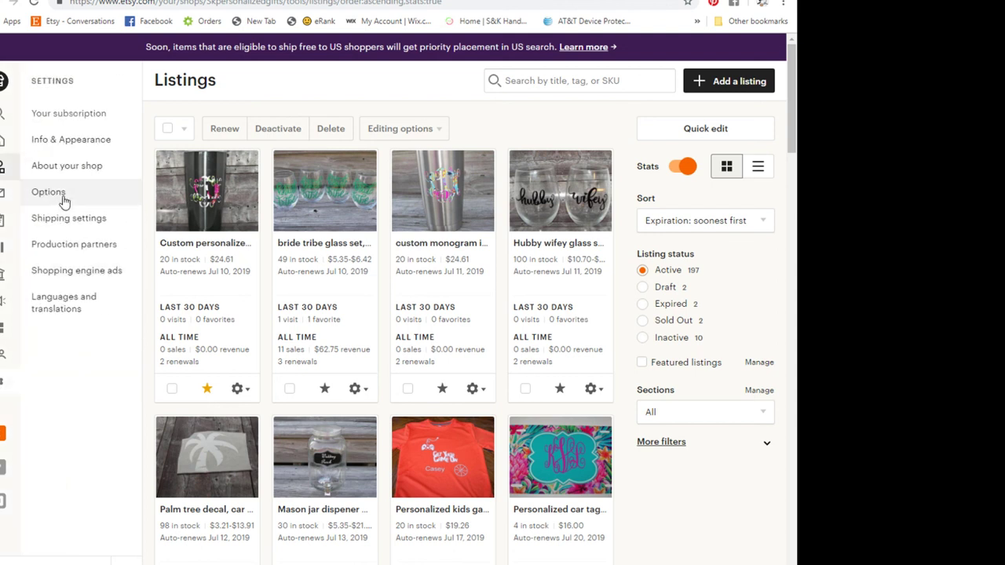
{"action": "left_click", "coordinate": [66, 224]}
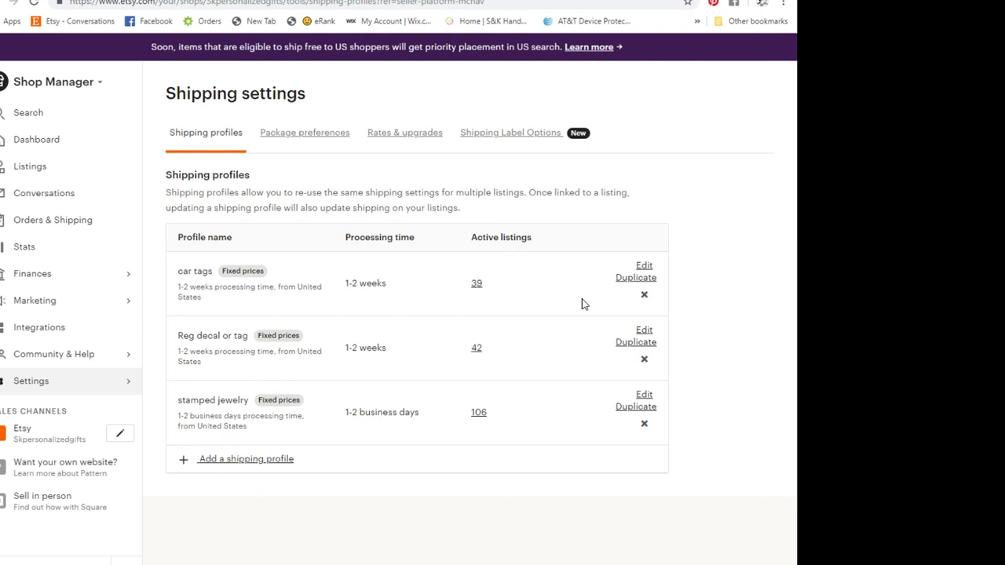
{"action": "left_click", "coordinate": [644, 266]}
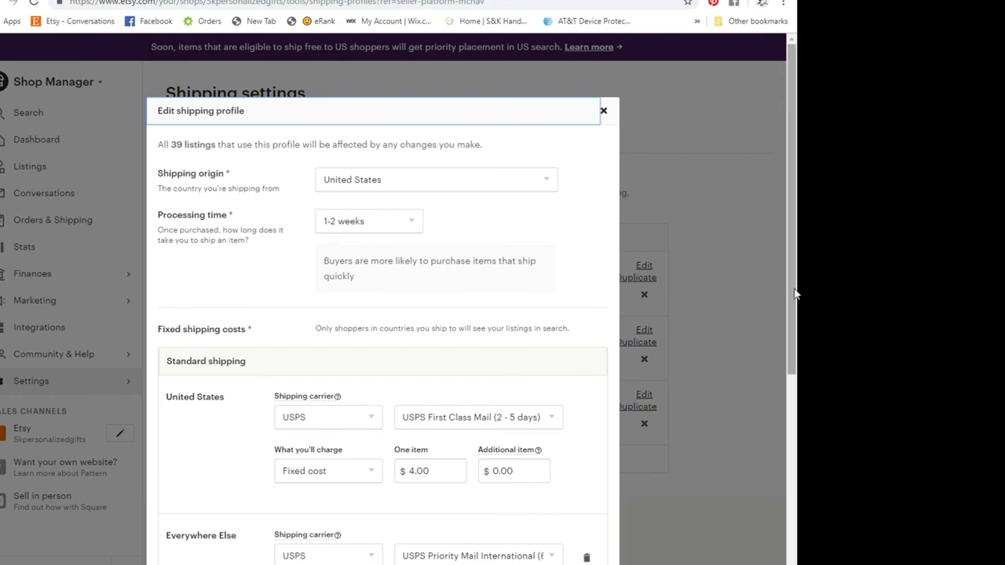
{"action": "left_click_drag", "start_coordinate": [795, 295], "coordinate": [798, 403]}
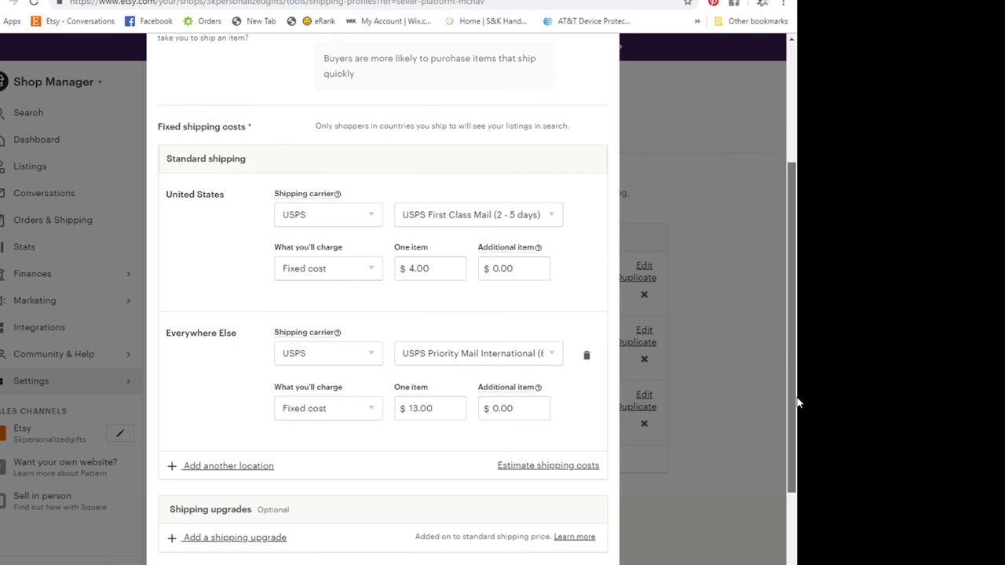
- Set the Everywhere Else one-item shipping cost in the car tags profile to $9
{"action": "left_click", "coordinate": [437, 409]}
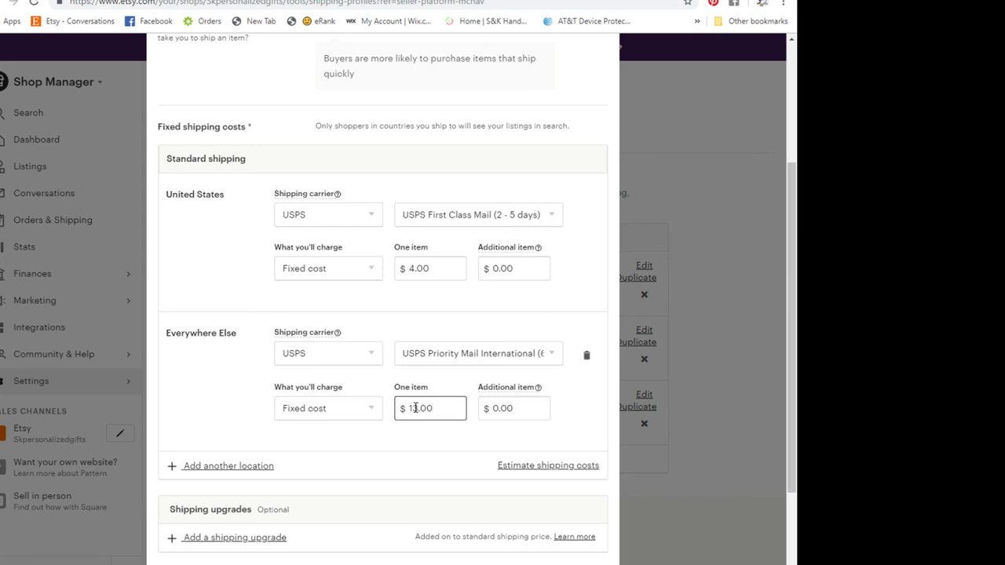
{"action": "key", "text": "BackSpace"}
{"action": "key", "text": "BackSpace"}
{"action": "key", "text": "BackSpace"}
{"action": "key", "text": "BackSpace"}
{"action": "key", "text": "BackSpace"}
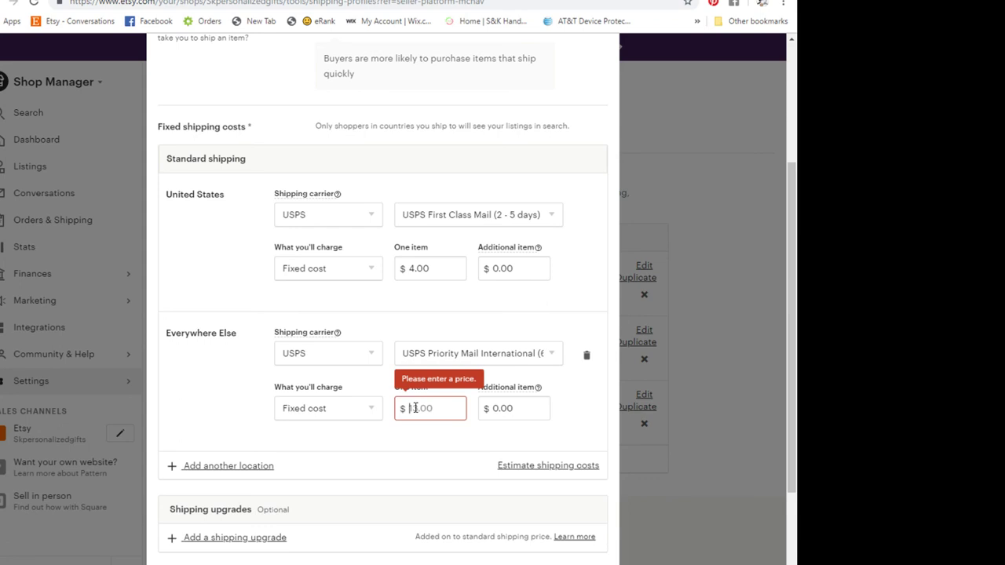
{"action": "type", "text": "9"}
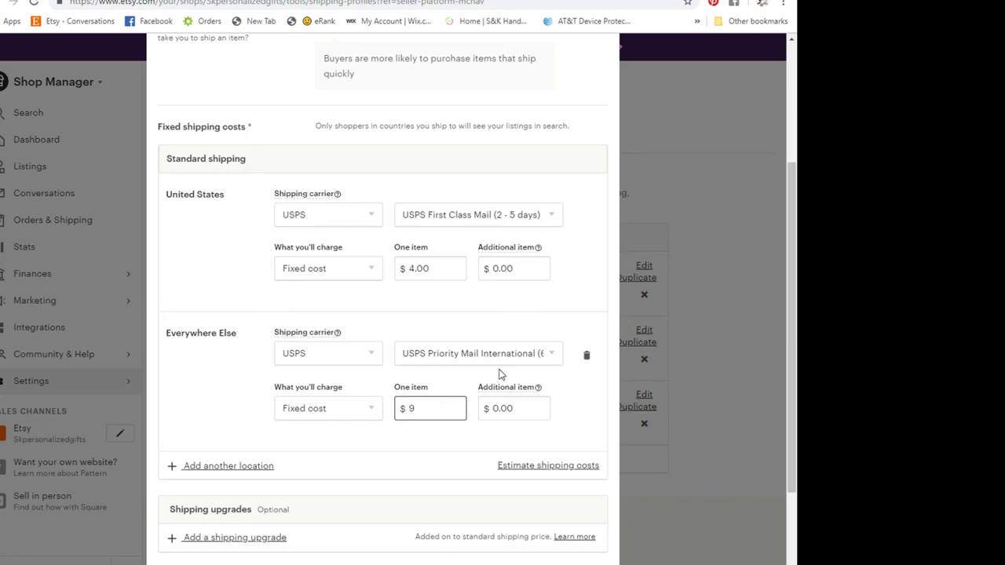
- Check the available mail classes for Everywhere Else and keep USPS Priority Mail International (6 - 10 days)
{"action": "left_click", "coordinate": [553, 355]}
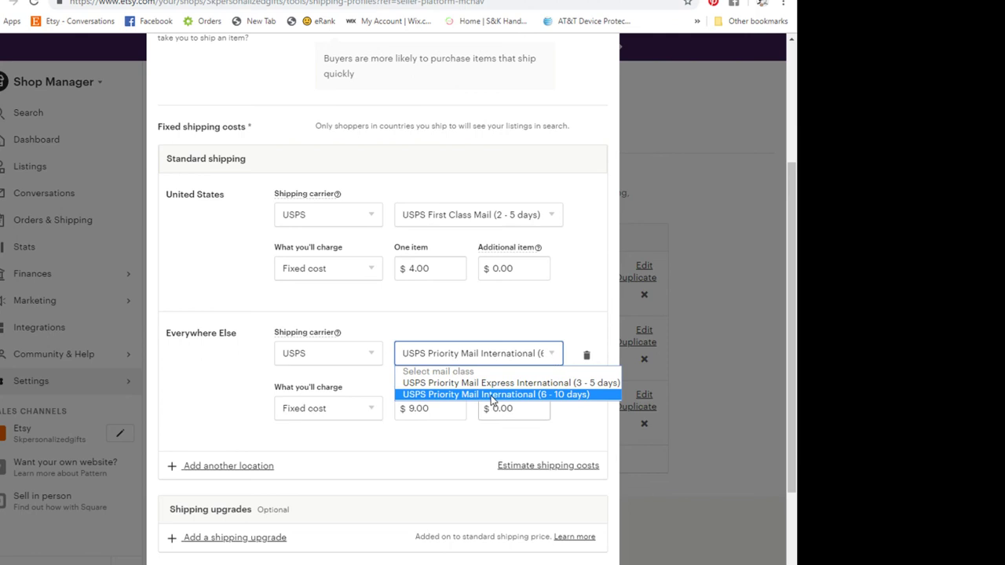
{"action": "left_click", "coordinate": [493, 396]}
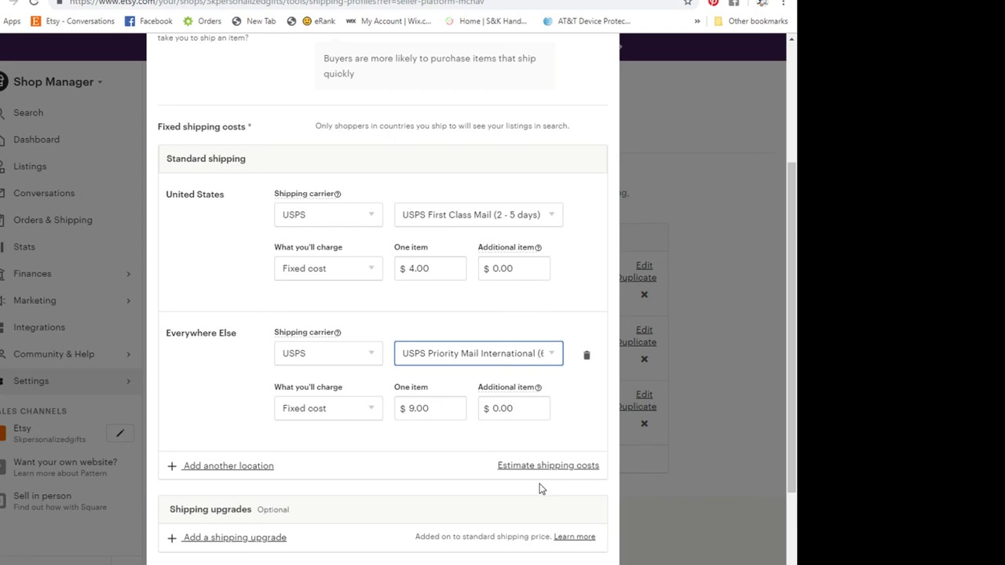
{"action": "left_click", "coordinate": [532, 355]}
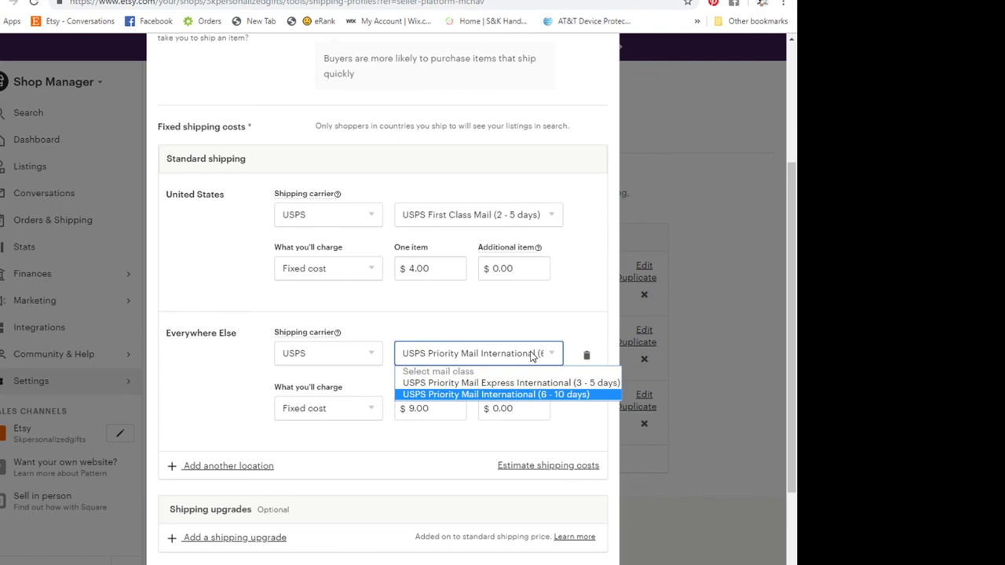
{"action": "left_click", "coordinate": [578, 434]}
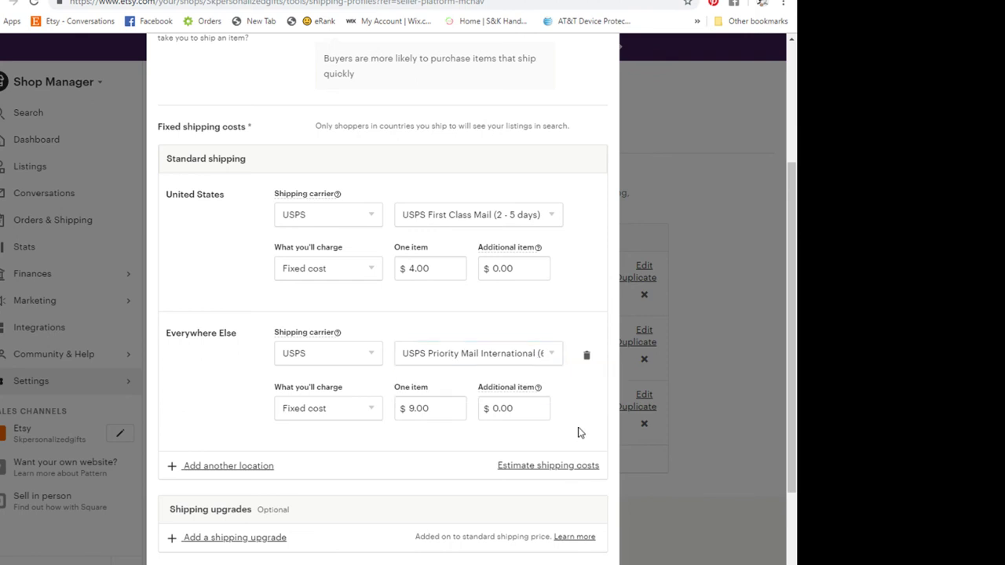
{"action": "left_click", "coordinate": [430, 417]}
- Add a domestic Express shipping upgrade using USPS Priority Mail (1 - 3 days) at $4.50 for one item and save the profile
{"action": "left_click", "coordinate": [224, 540]}
{"action": "left_click_drag", "start_coordinate": [796, 222], "coordinate": [772, 343]}
{"action": "left_click", "coordinate": [552, 398]}
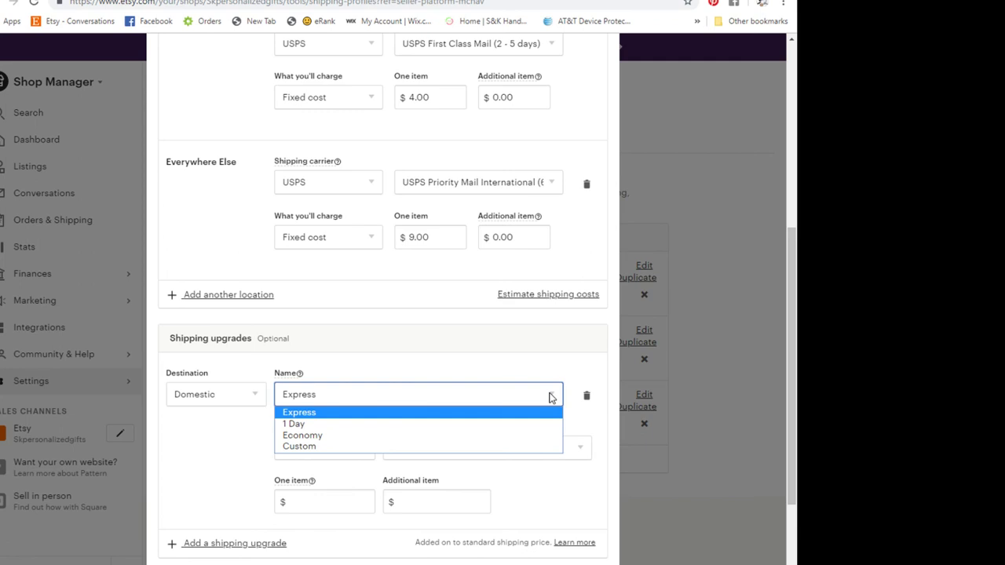
{"action": "left_click", "coordinate": [550, 398]}
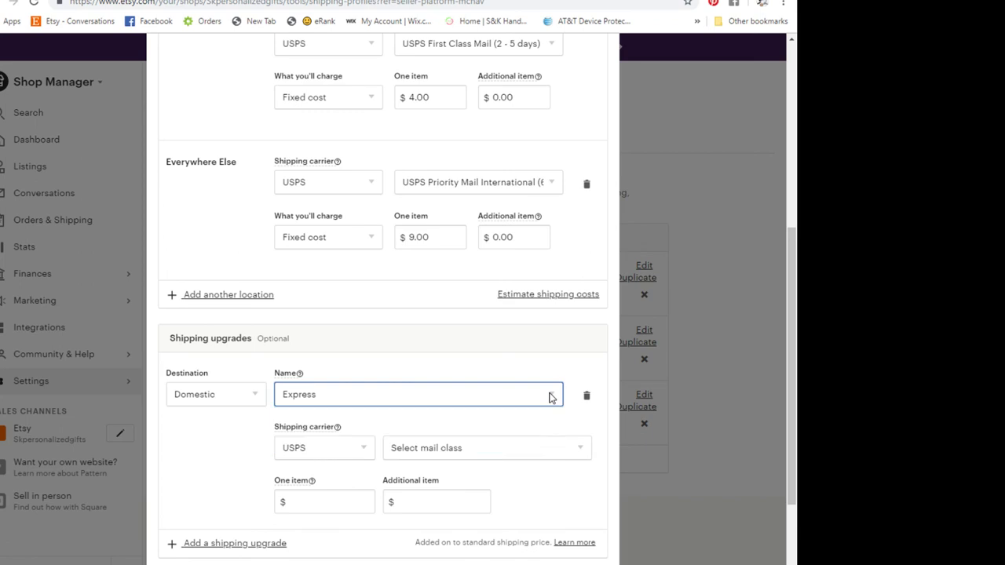
{"action": "left_click", "coordinate": [426, 449]}
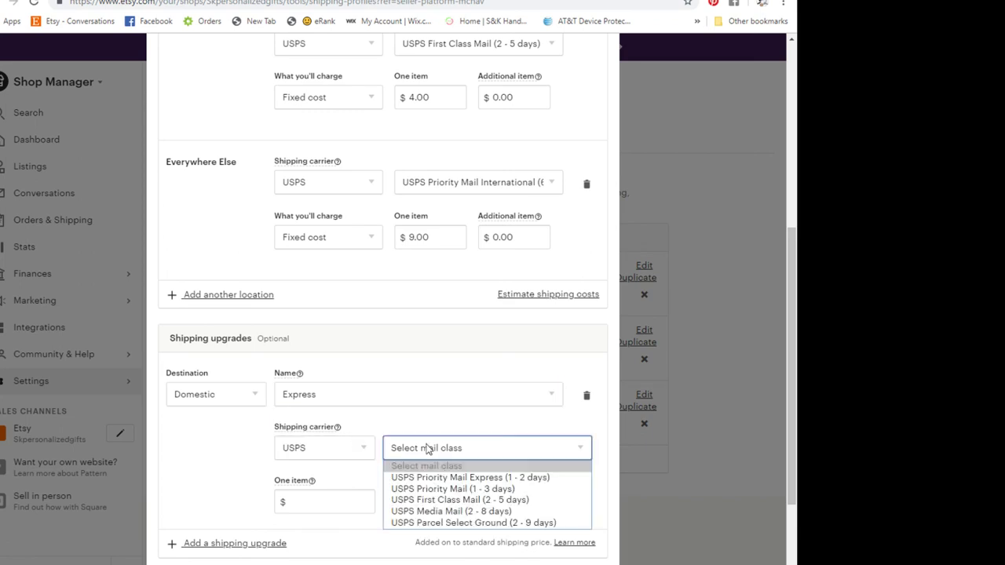
{"action": "left_click", "coordinate": [449, 490]}
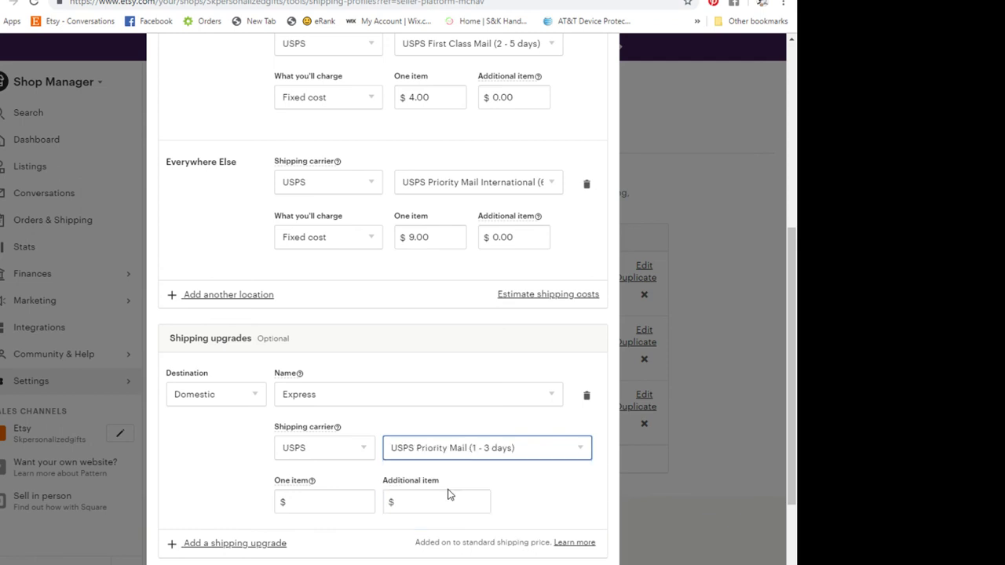
{"action": "left_click", "coordinate": [330, 507]}
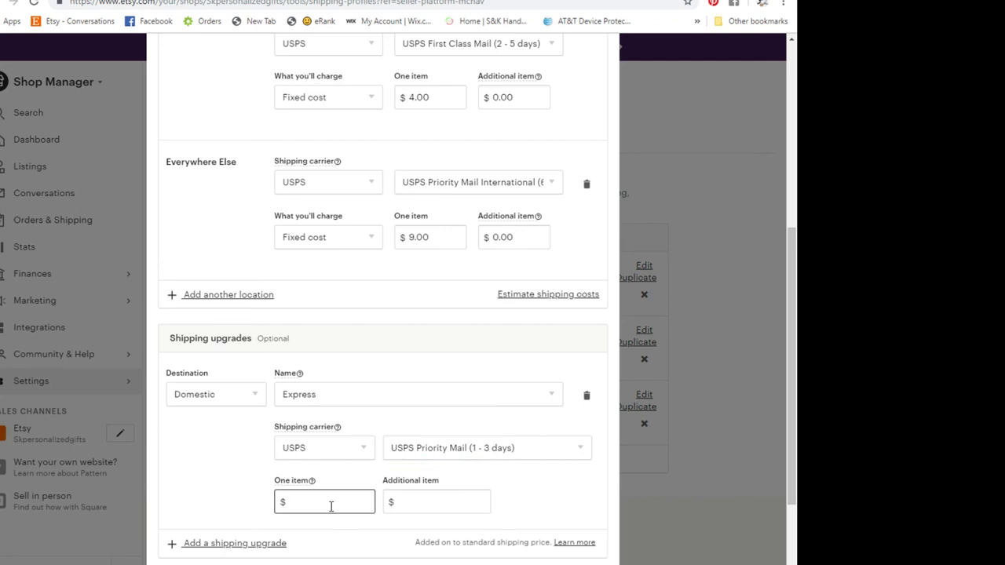
{"action": "type", "text": "4."}
{"action": "type", "text": "50"}
{"action": "scroll", "coordinate": [574, 528], "scroll_direction": "down", "scroll_amount": 2}
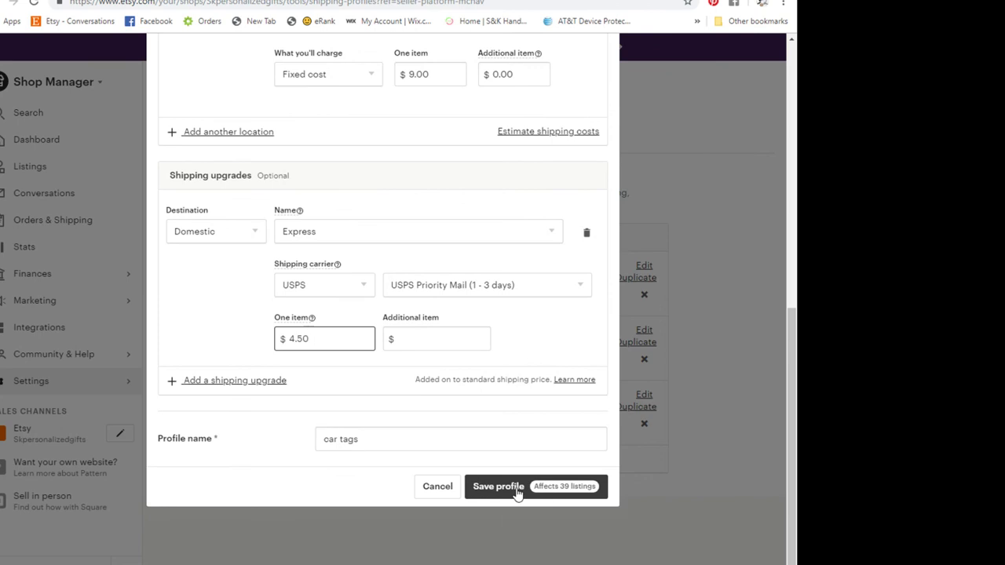
{"action": "left_click", "coordinate": [496, 487]}
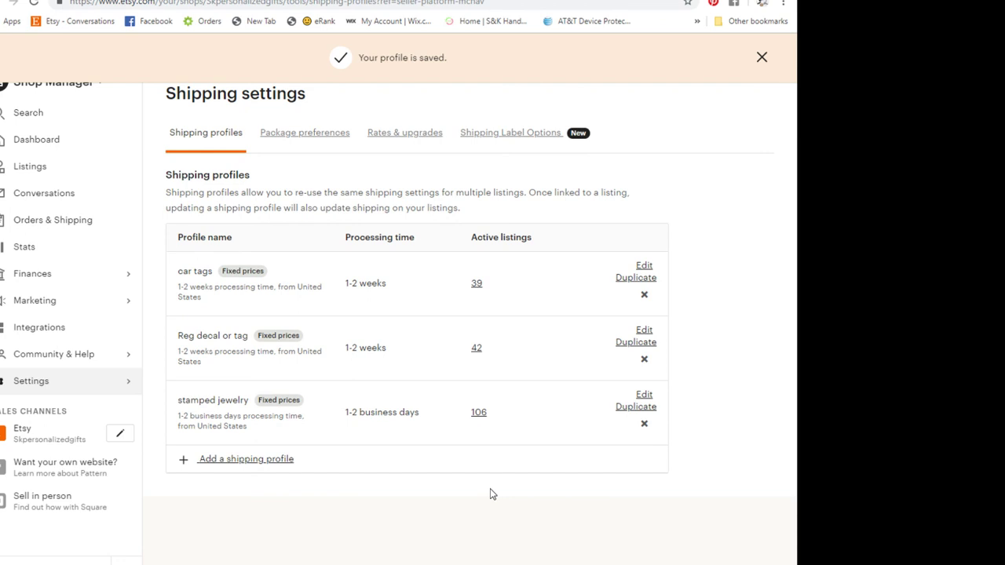
- Search the shop's listings for "car tag" and select all the matching listings
{"action": "left_click", "coordinate": [26, 167]}
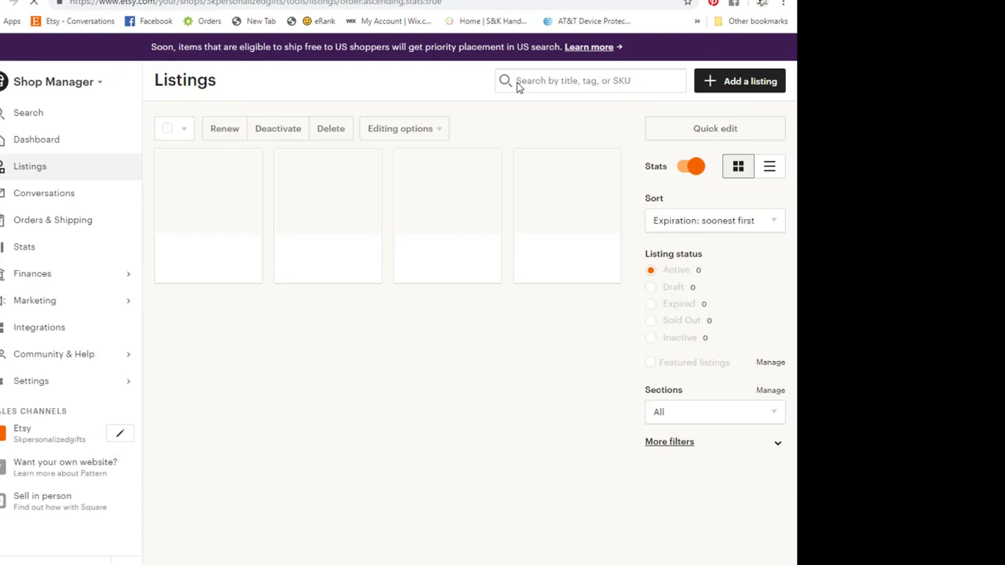
{"action": "left_click", "coordinate": [515, 81]}
{"action": "type", "text": "car ta"}
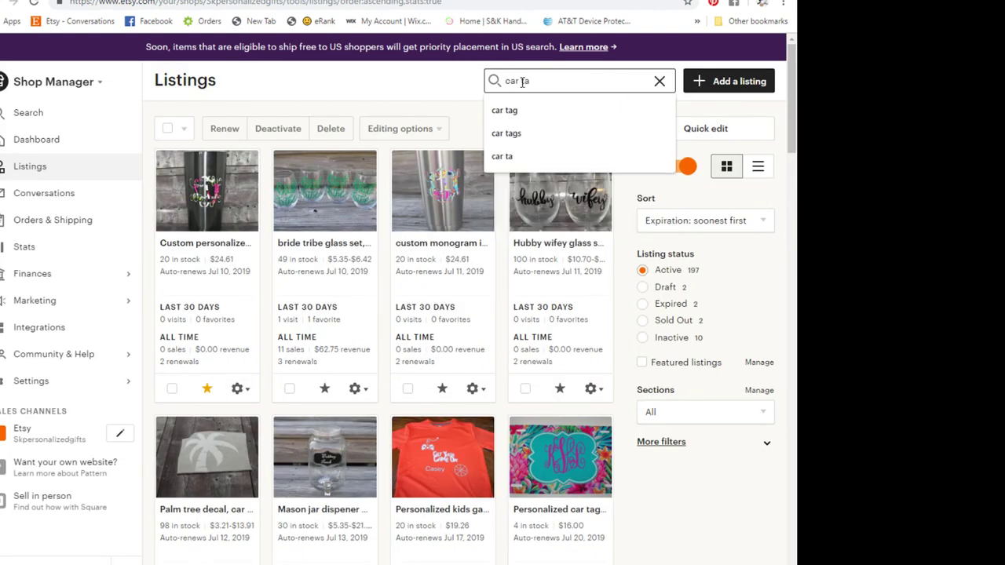
{"action": "key", "text": "Return"}
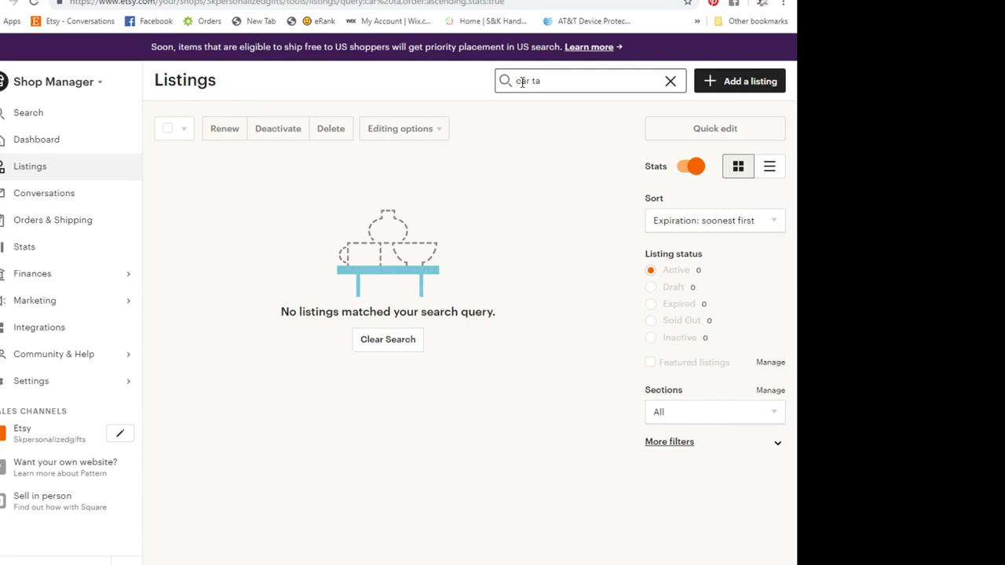
{"action": "type", "text": "g"}
{"action": "key", "text": "Return"}
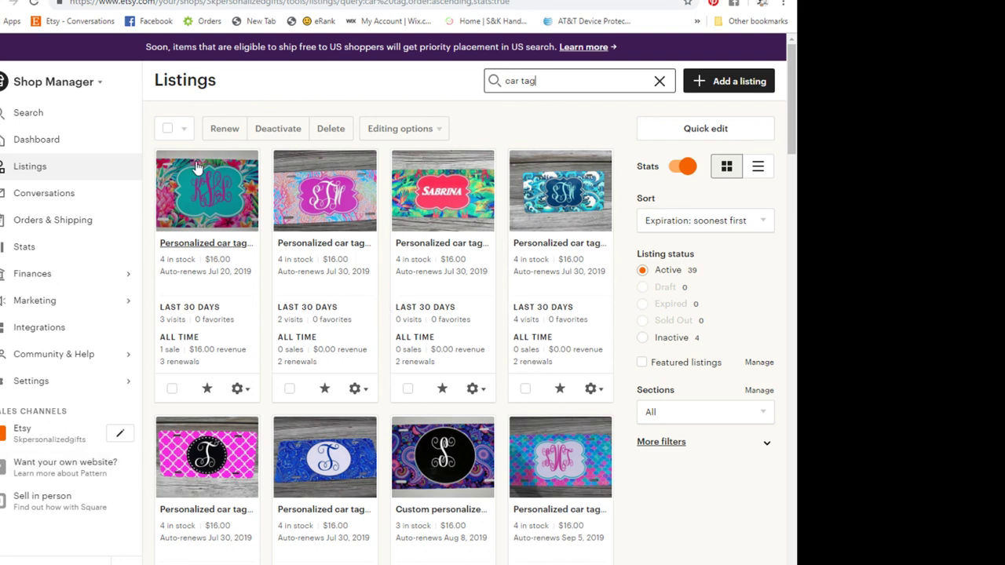
{"action": "left_click", "coordinate": [168, 129]}
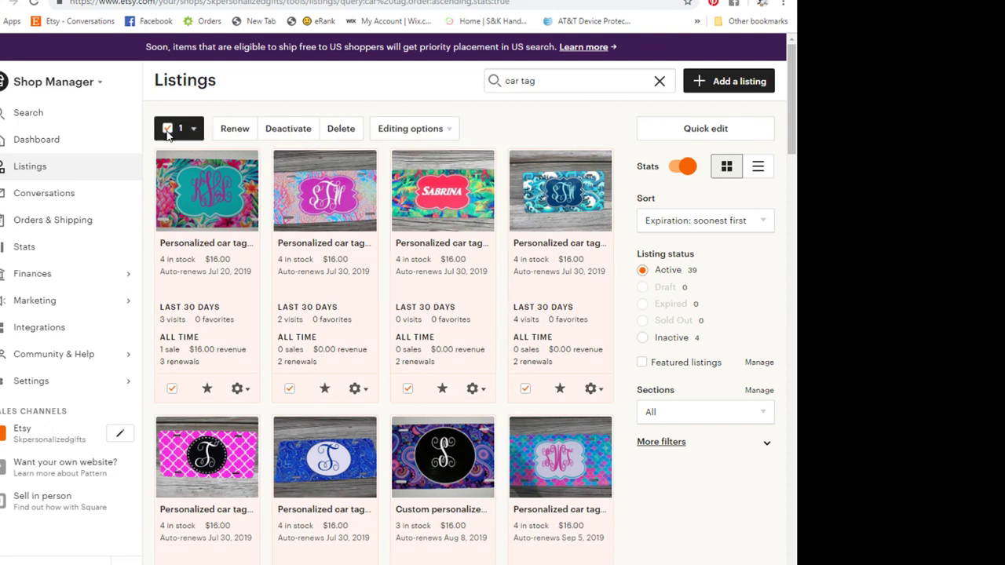
- Increase the prices of all selected car tag listings by $4 and look over the updated listings
{"action": "left_click", "coordinate": [422, 129]}
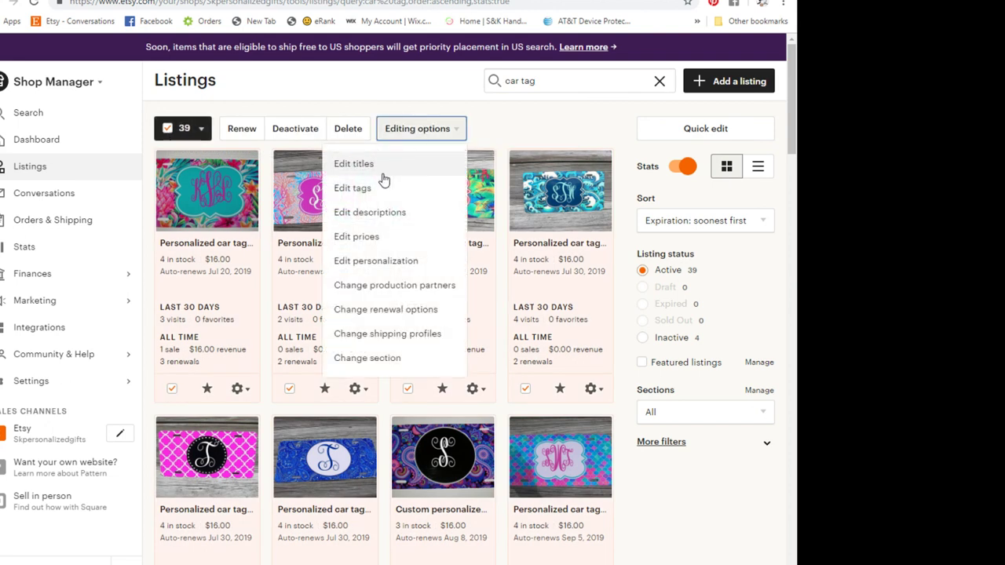
{"action": "left_click", "coordinate": [366, 238]}
{"action": "left_click", "coordinate": [330, 176]}
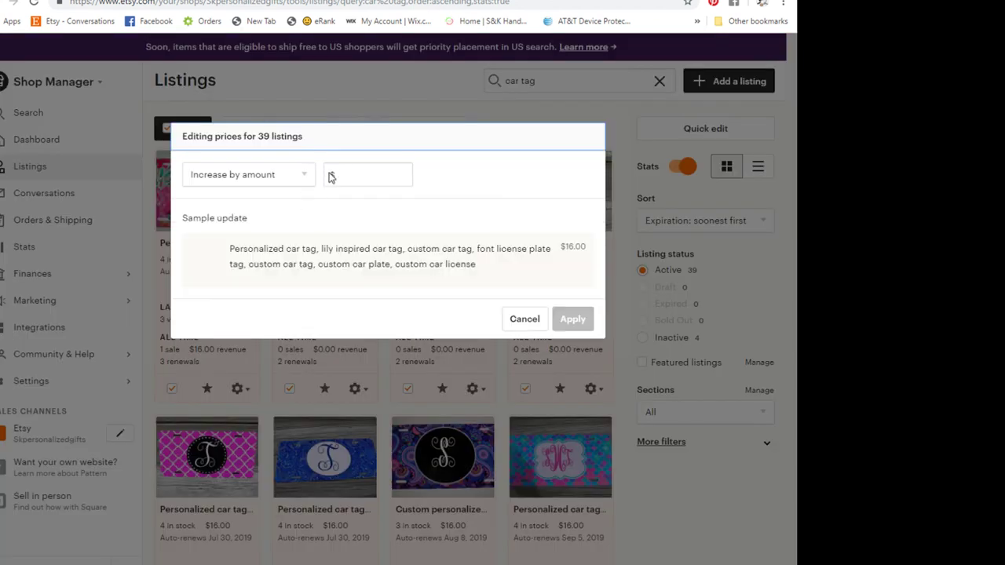
{"action": "type", "text": "4"}
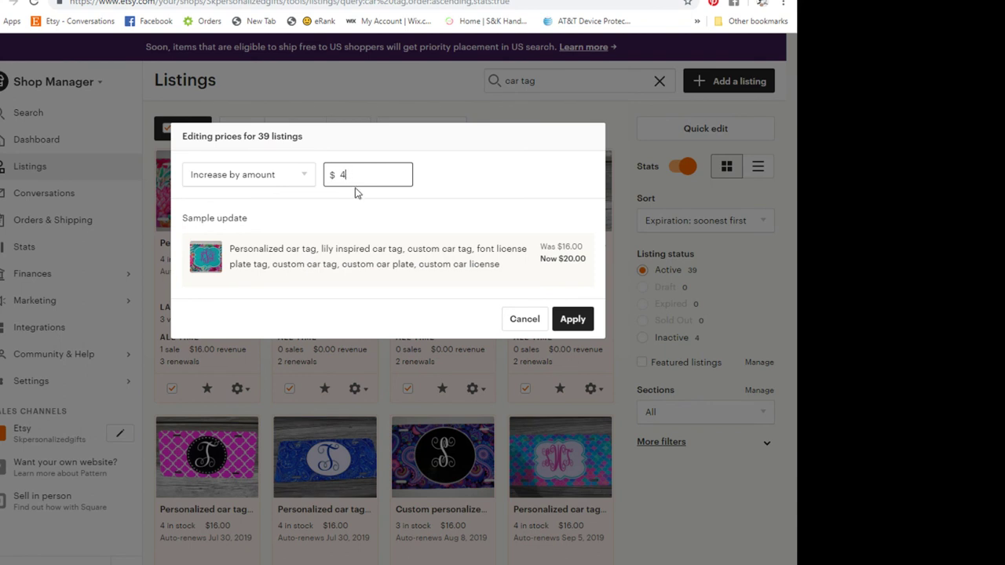
{"action": "left_click", "coordinate": [579, 322]}
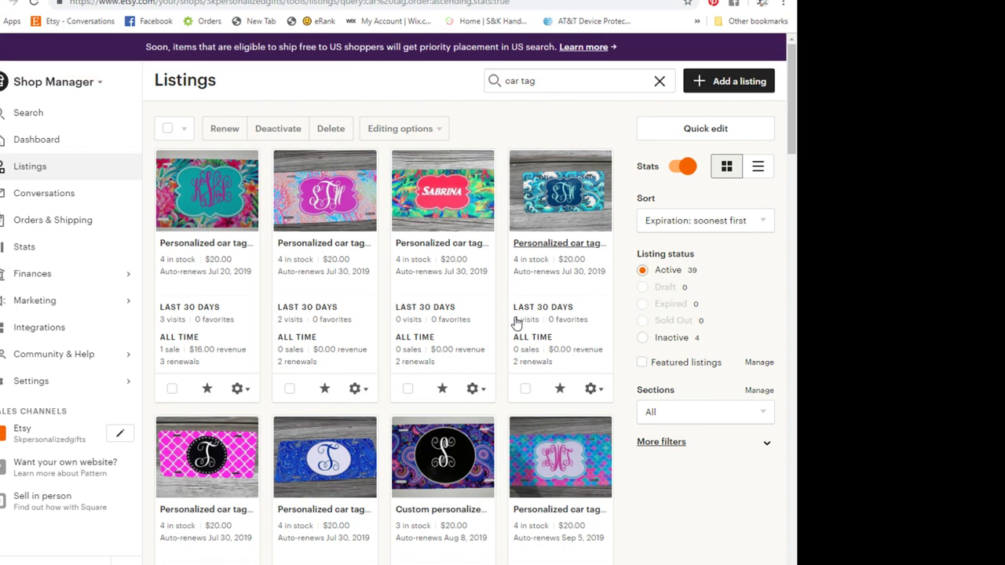
{"action": "scroll", "coordinate": [516, 322], "scroll_direction": "down", "scroll_amount": 9}
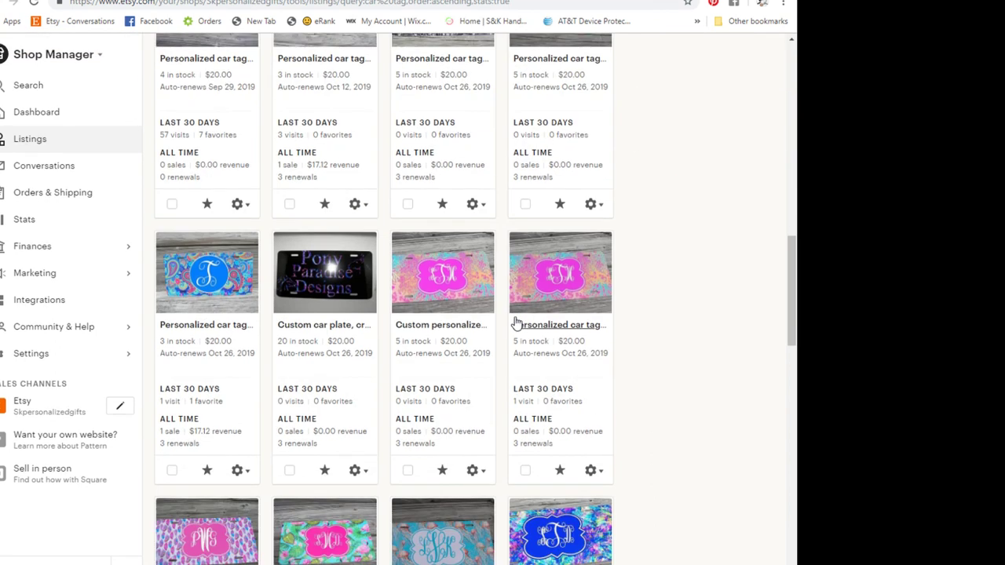
{"action": "scroll", "coordinate": [516, 322], "scroll_direction": "up", "scroll_amount": 10}
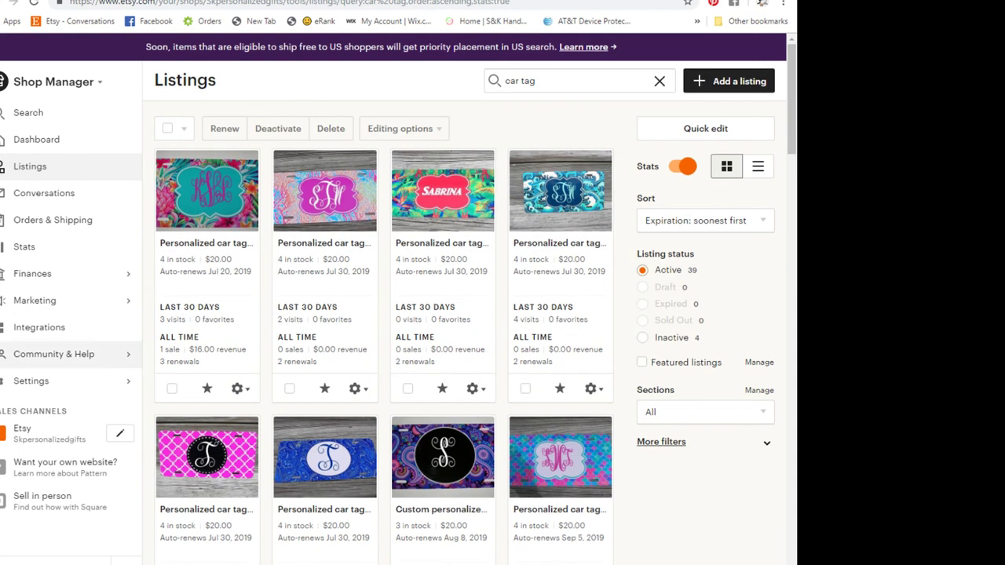
- Open the car tags shipping profile from the shop's shipping settings and set its United States standard shipping to Free shipping
{"action": "left_click", "coordinate": [31, 382]}
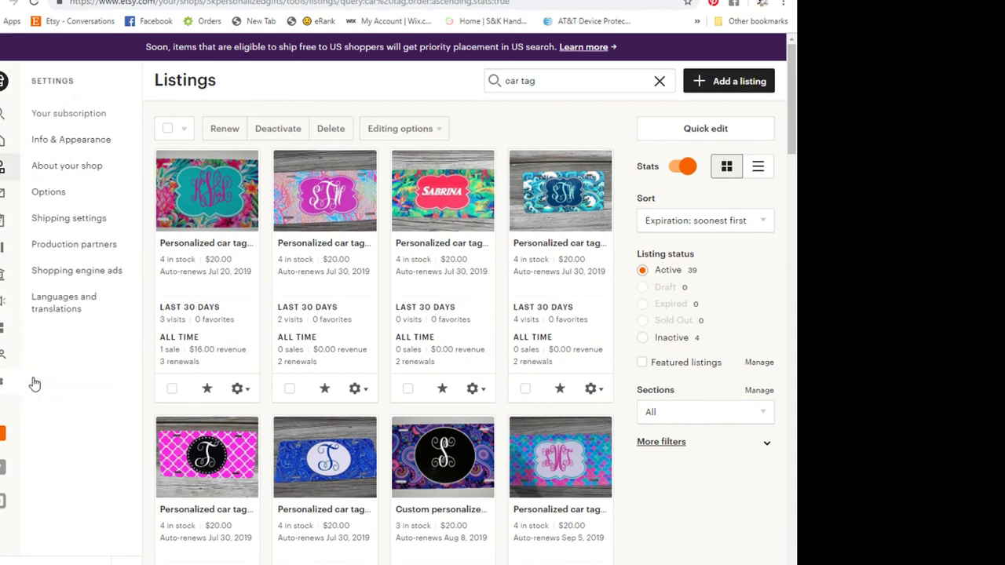
{"action": "left_click", "coordinate": [66, 225]}
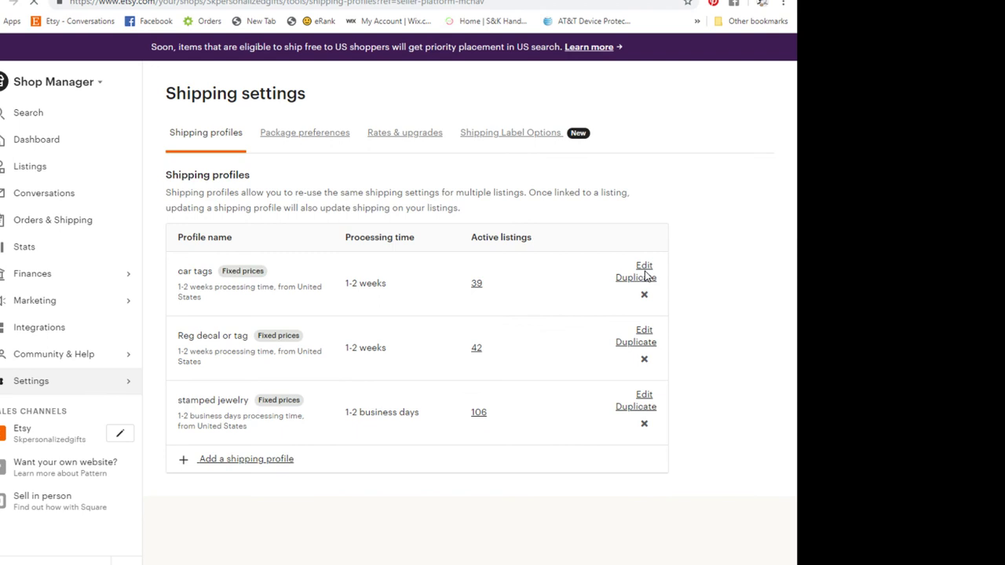
{"action": "left_click", "coordinate": [644, 267]}
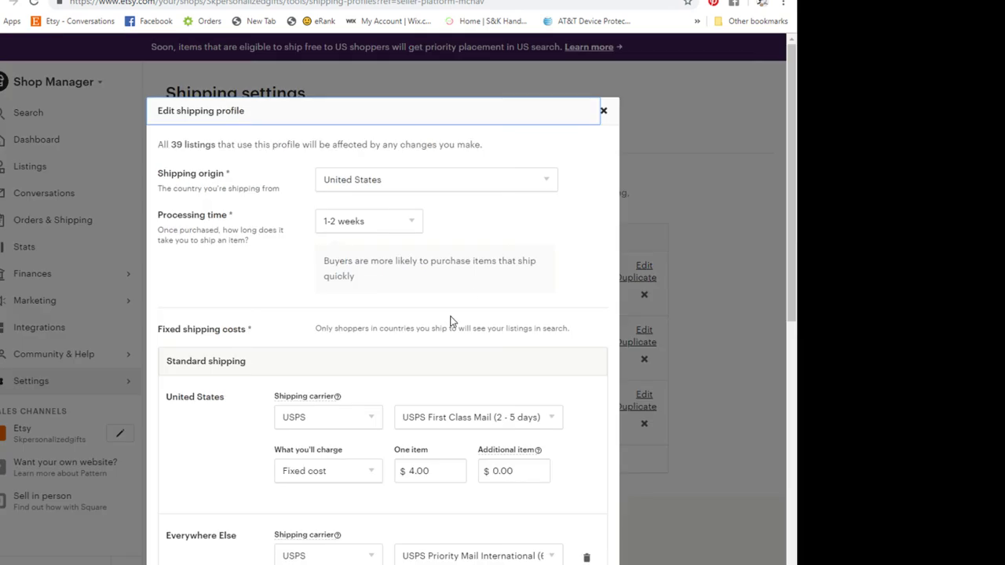
{"action": "left_click", "coordinate": [441, 474]}
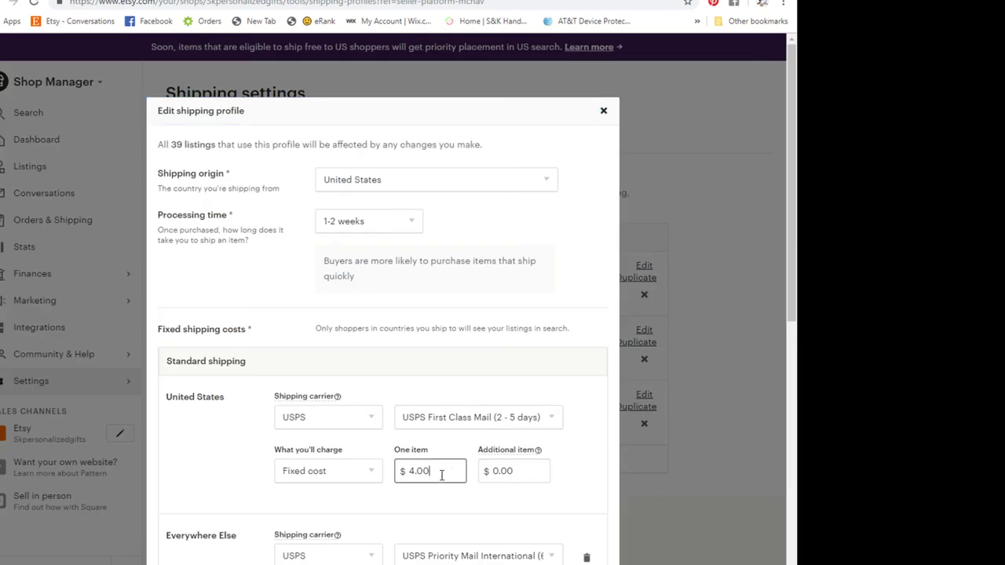
{"action": "left_click", "coordinate": [373, 474]}
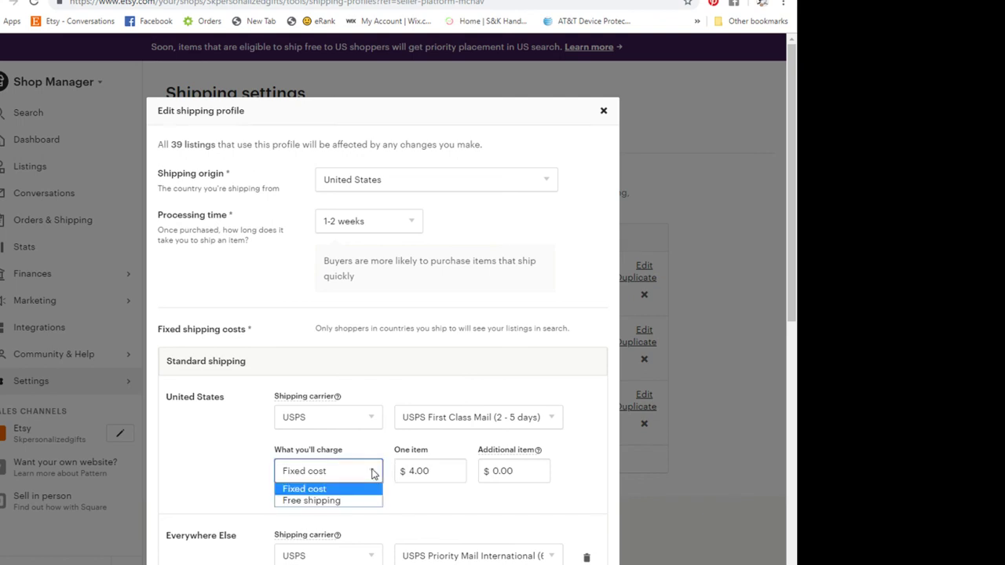
{"action": "left_click", "coordinate": [334, 502]}
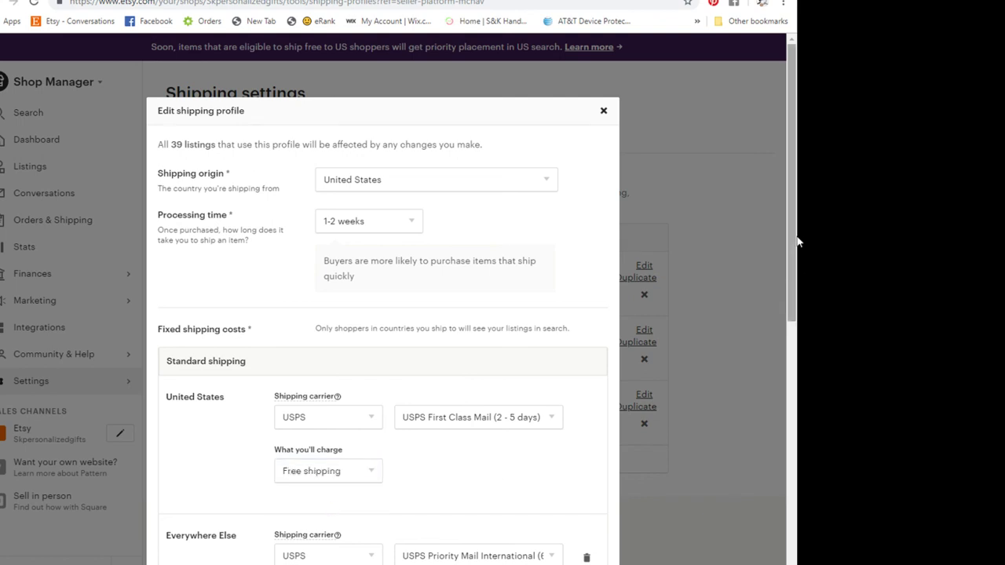
- Set the Everywhere Else one-item shipping cost to $6 and save the car tags profile
{"action": "left_click_drag", "start_coordinate": [797, 241], "coordinate": [784, 334]}
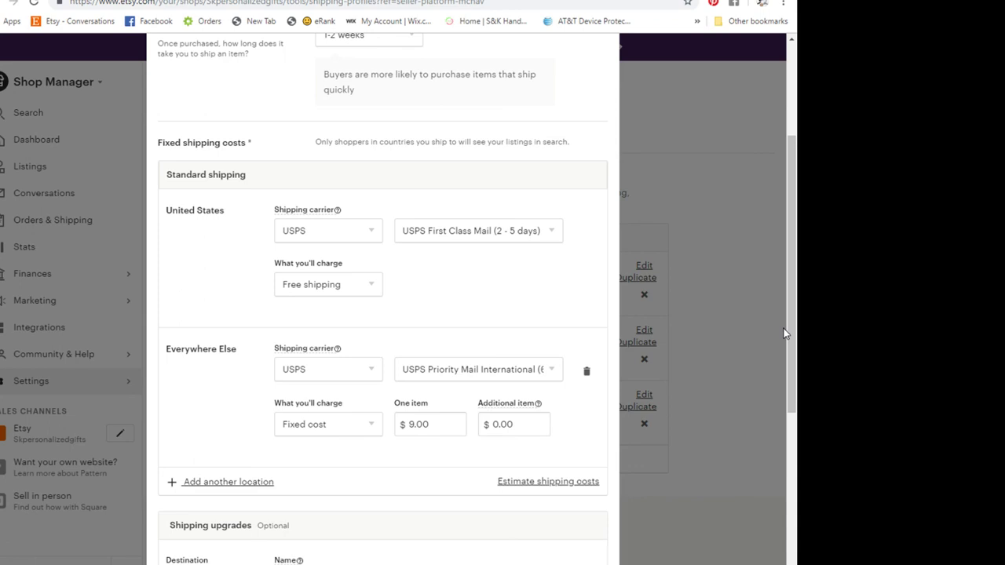
{"action": "left_click_drag", "start_coordinate": [797, 337], "coordinate": [797, 428]}
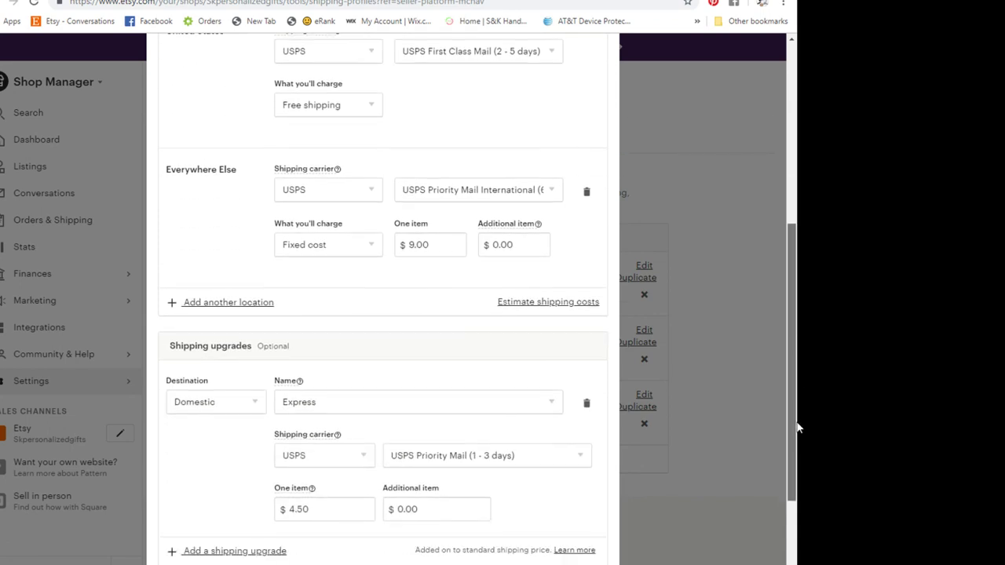
{"action": "left_click", "coordinate": [444, 245]}
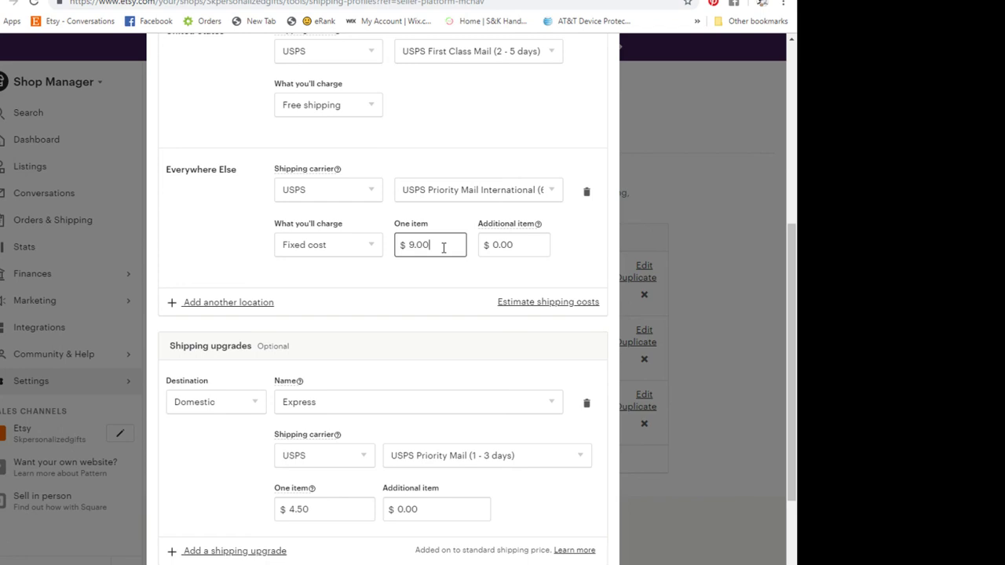
{"action": "key", "text": "BackSpace"}
{"action": "key", "text": "BackSpace"}
{"action": "key", "text": "BackSpace"}
{"action": "key", "text": "BackSpace"}
{"action": "type", "text": "6"}
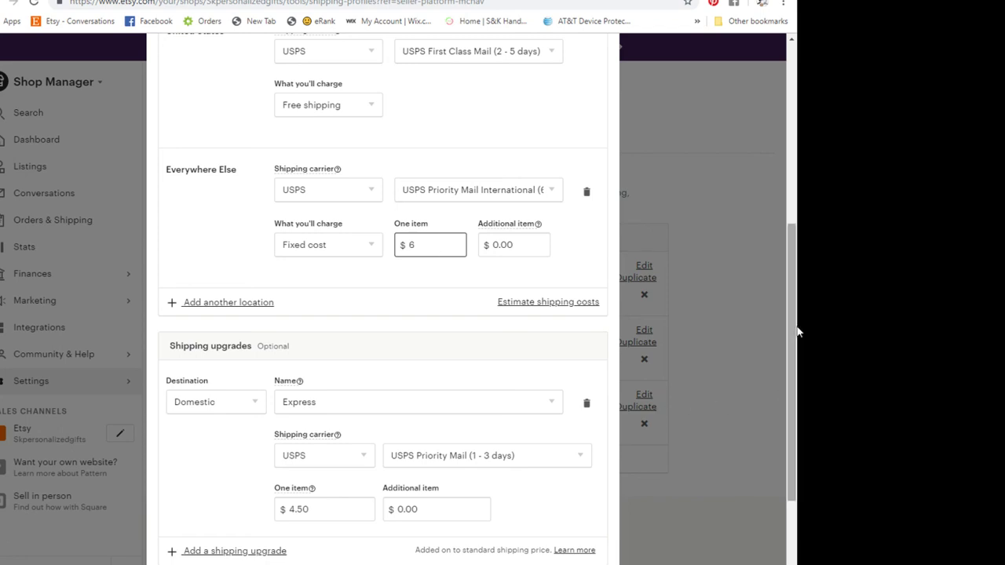
{"action": "left_click_drag", "start_coordinate": [797, 332], "coordinate": [789, 416]}
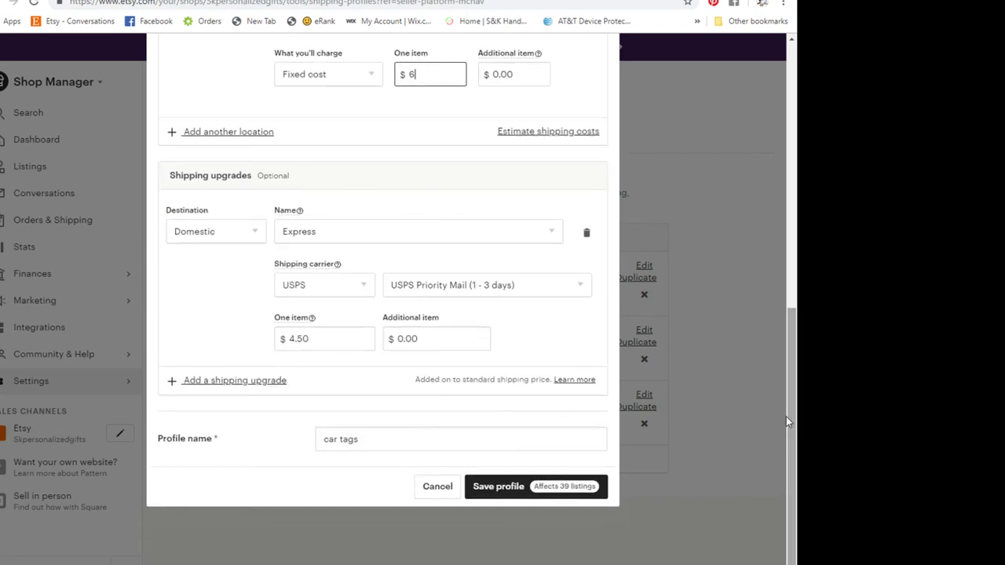
{"action": "left_click", "coordinate": [495, 489]}
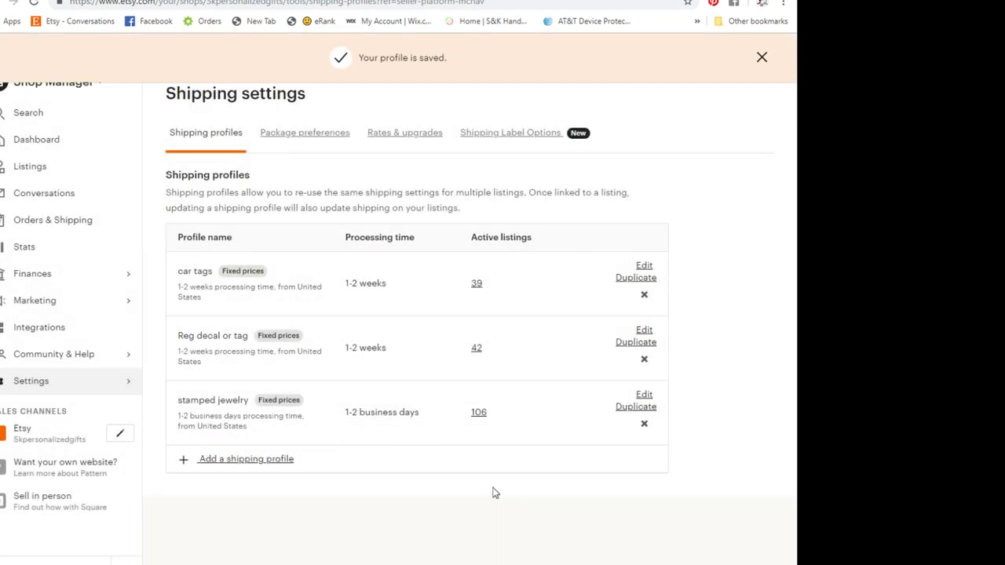
- View the public storefront's car plates section and check the prices and free shipping labels on its listings
{"action": "left_click", "coordinate": [36, 445]}
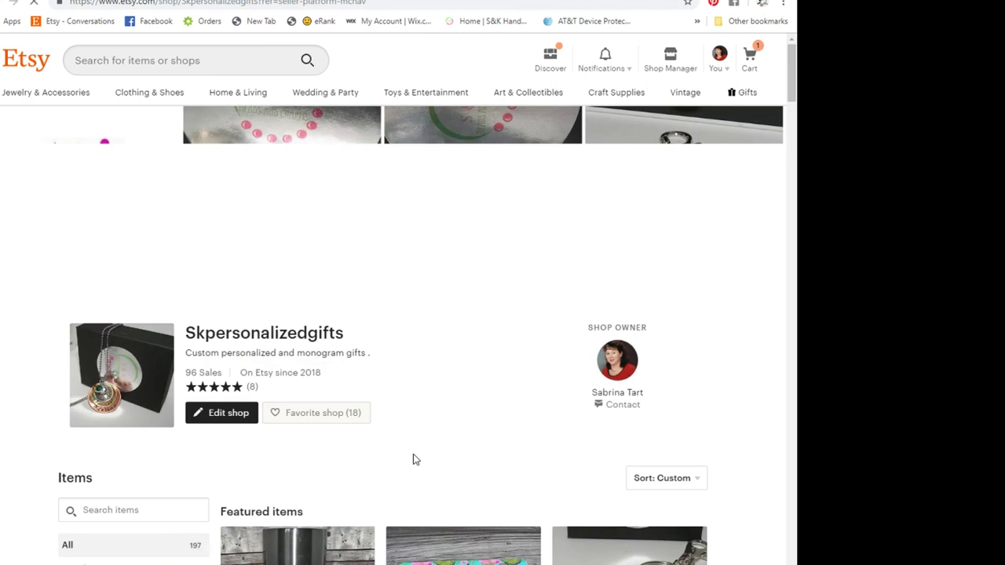
{"action": "scroll", "coordinate": [413, 458], "scroll_direction": "down", "scroll_amount": 5}
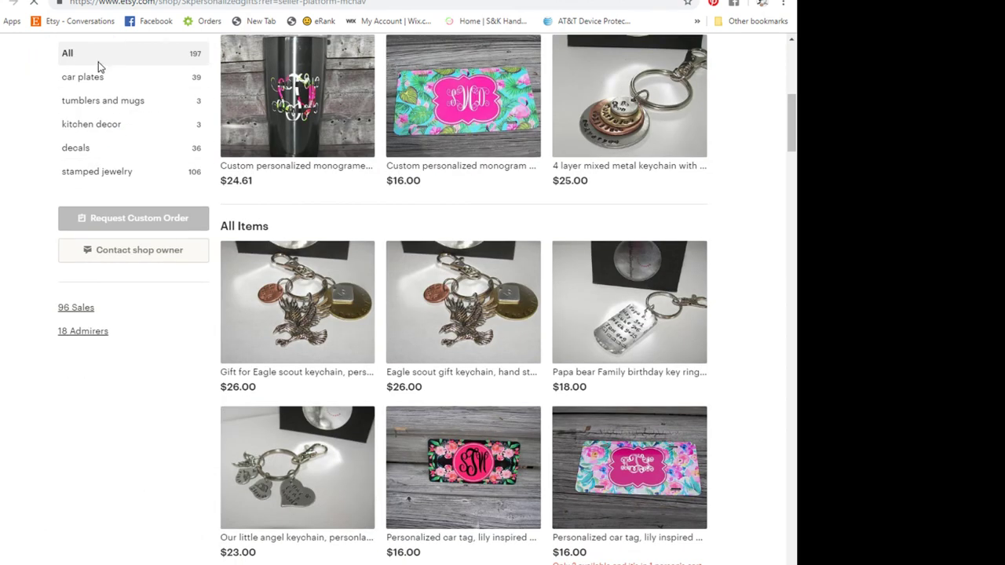
{"action": "left_click", "coordinate": [89, 82]}
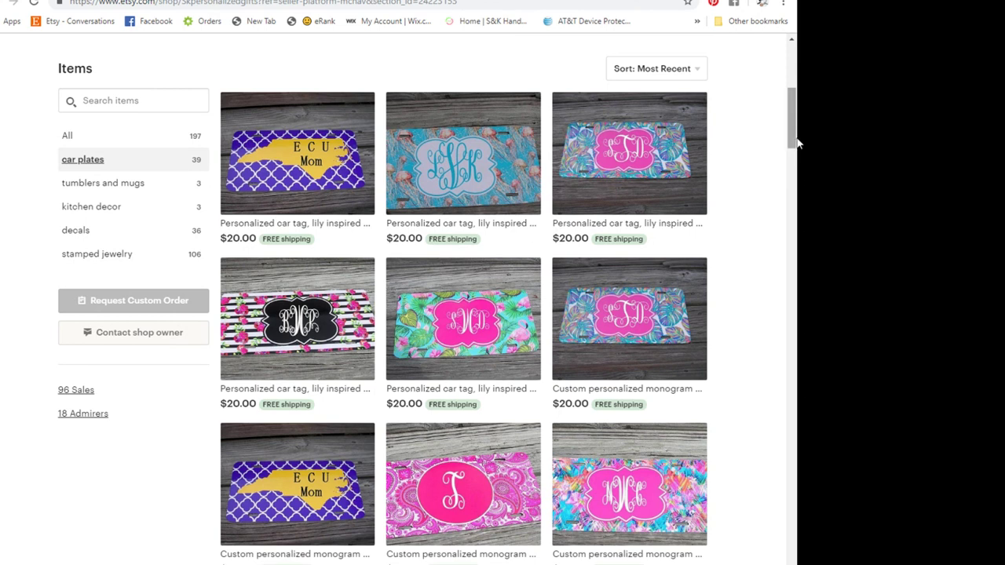
{"action": "left_click_drag", "start_coordinate": [795, 128], "coordinate": [798, 243]}
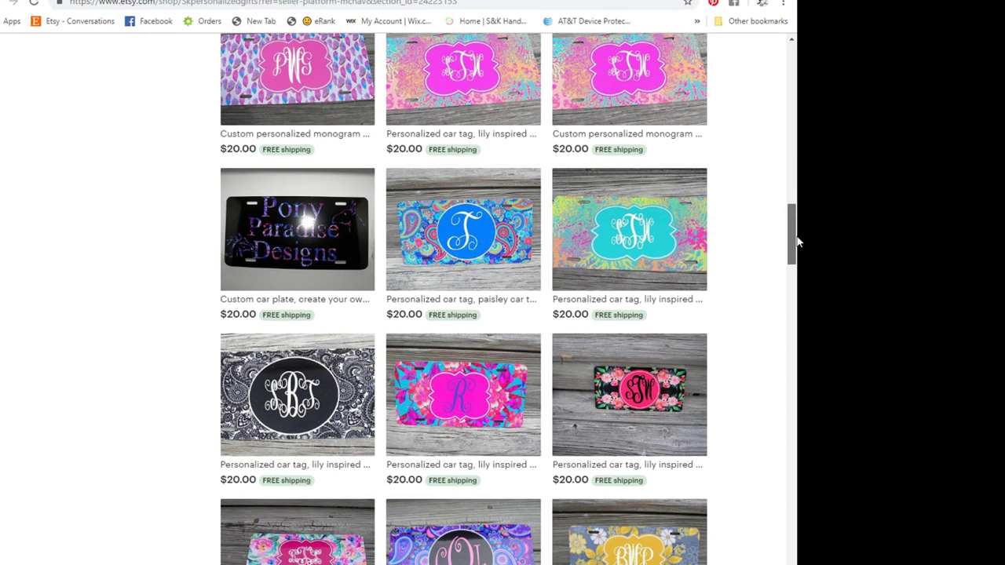
{"action": "left_click_drag", "start_coordinate": [798, 243], "coordinate": [798, 250]}
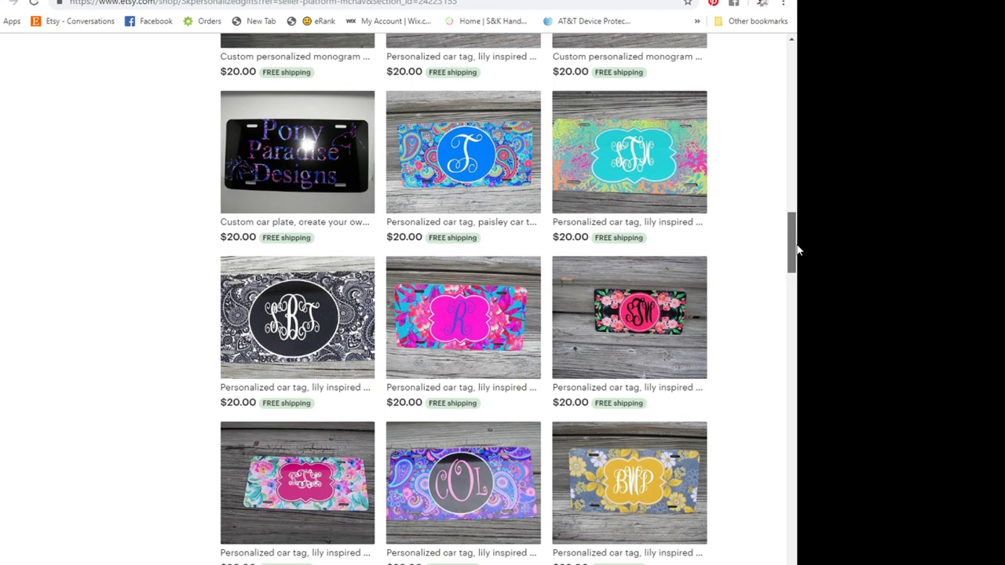
{"action": "left_click_drag", "start_coordinate": [797, 250], "coordinate": [797, 53]}
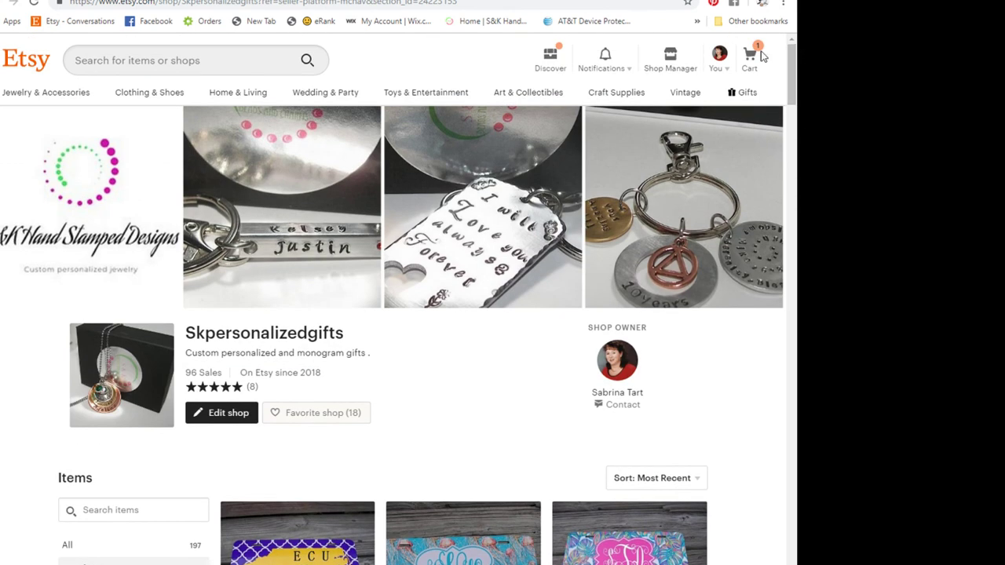
- Return from the storefront to Shop Manager and open the shipping settings
{"action": "left_click", "coordinate": [671, 58]}
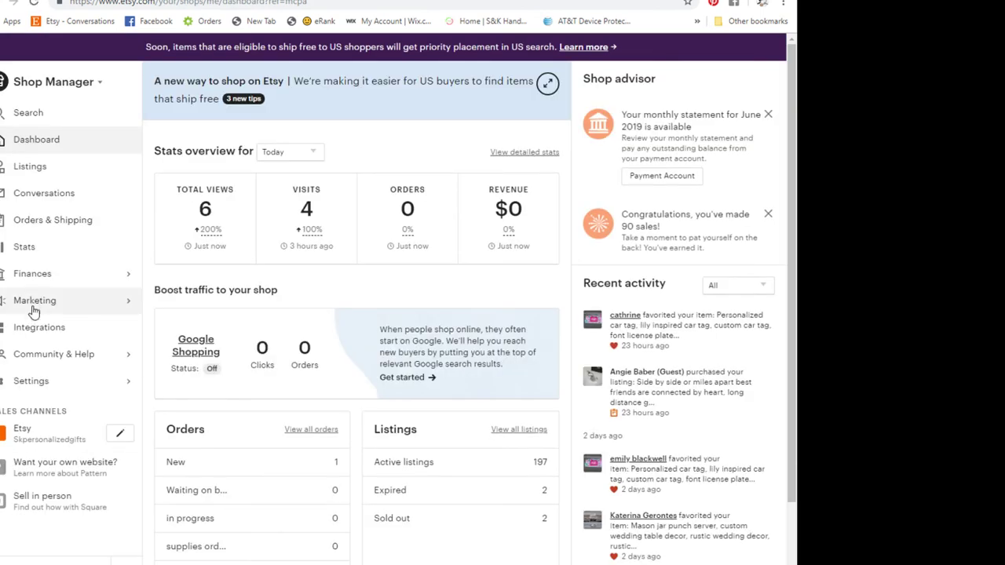
{"action": "left_click", "coordinate": [49, 388]}
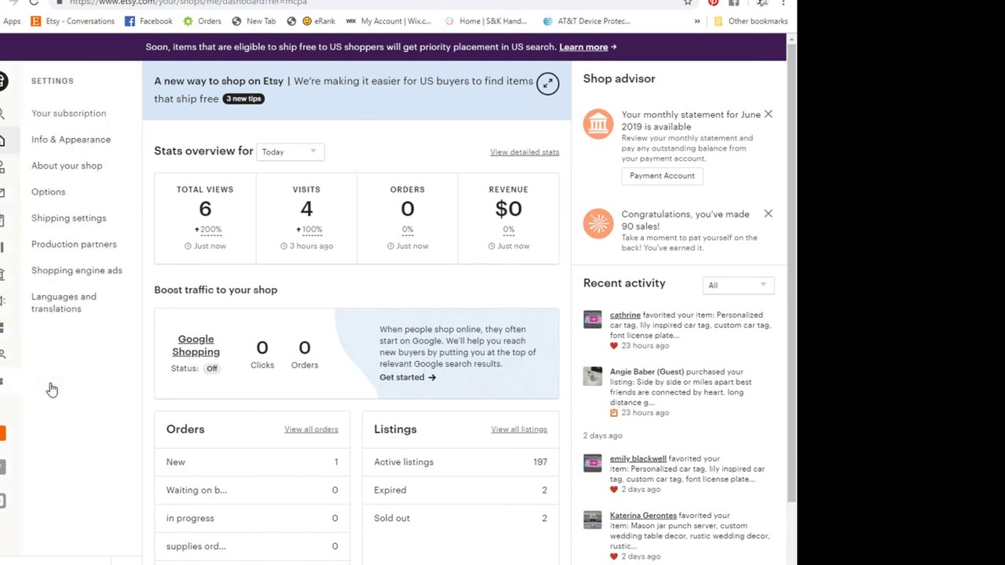
{"action": "left_click", "coordinate": [78, 225]}
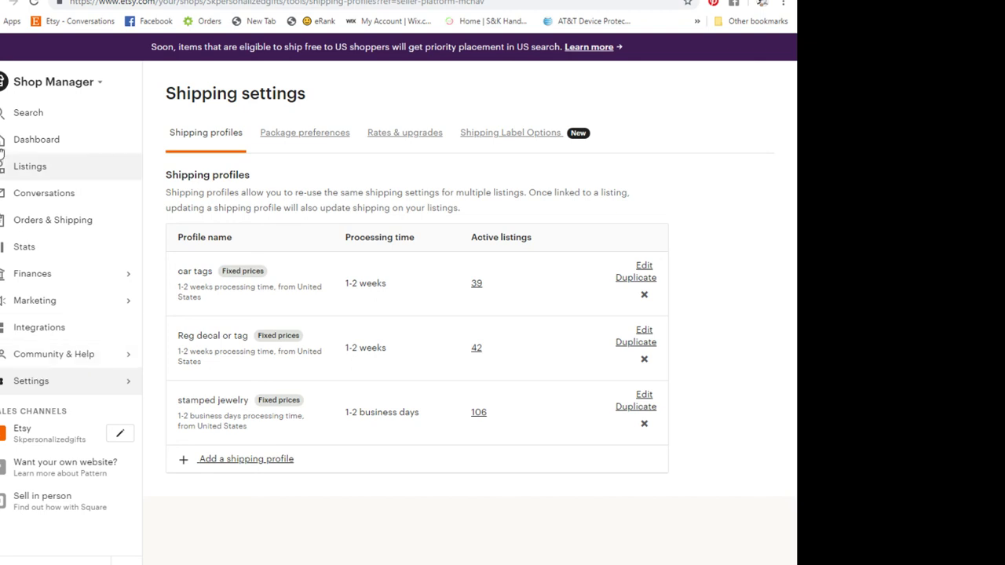
- Switch to the Facebook group to check the live video post and its comments, and return to the Etsy shipping settings
{"action": "left_click", "coordinate": [8, 1]}
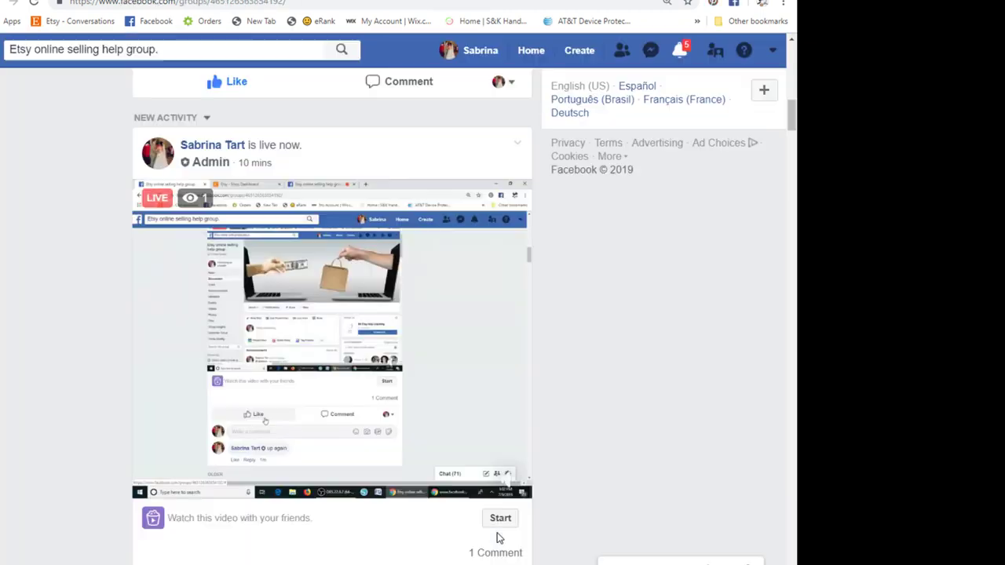
{"action": "scroll", "coordinate": [496, 538], "scroll_direction": "down", "scroll_amount": 5}
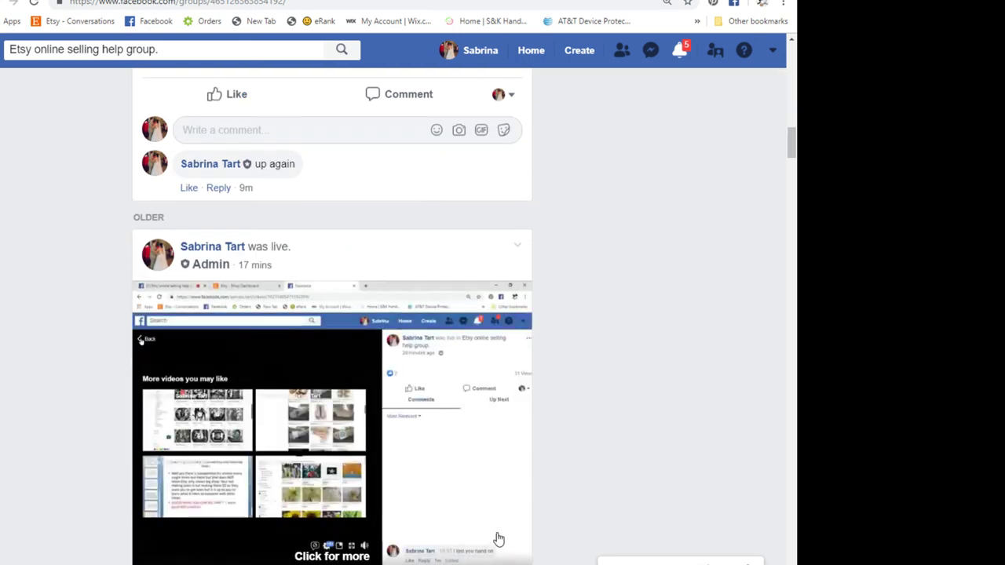
{"action": "scroll", "coordinate": [498, 539], "scroll_direction": "up", "scroll_amount": 5}
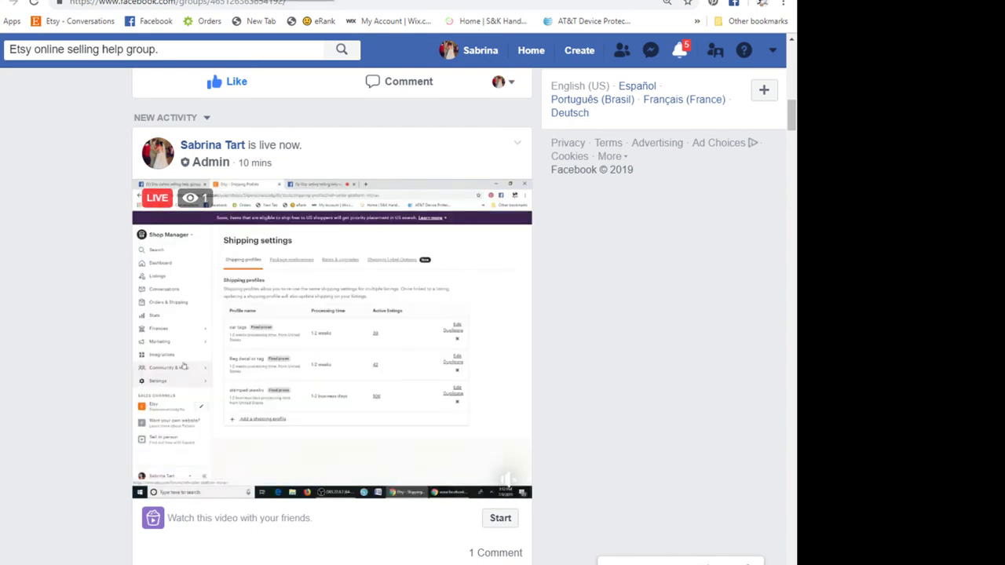
{"action": "key", "text": "ctrl+Tab"}
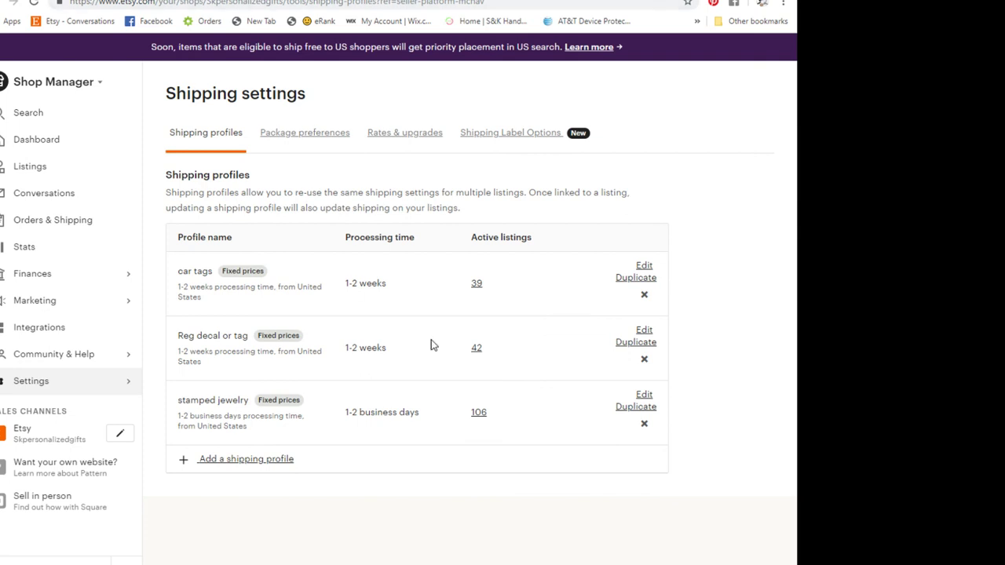
- Edit the Reg decal or tag shipping profile and set its United States standard shipping to Free shipping
{"action": "left_click", "coordinate": [645, 331]}
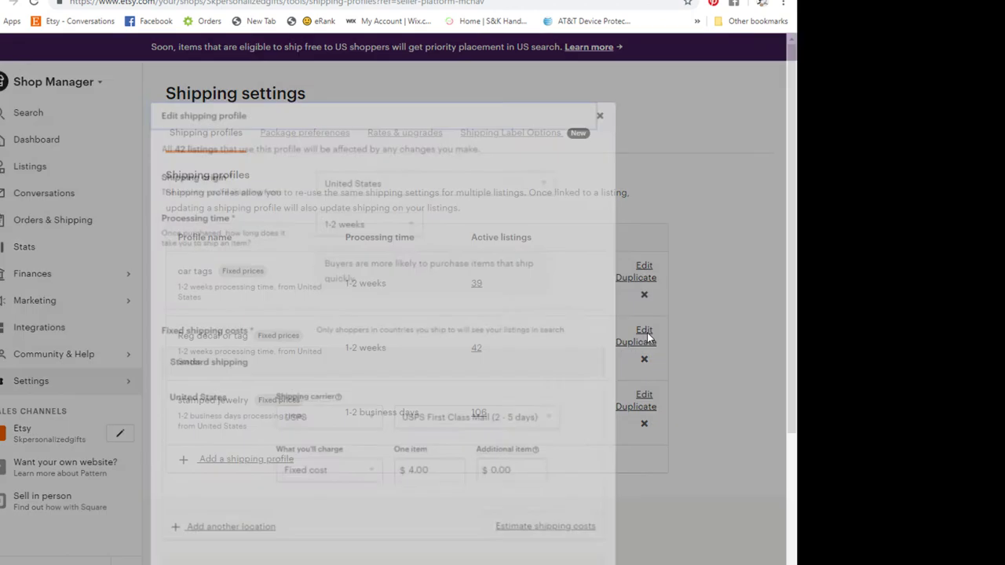
{"action": "left_click", "coordinate": [434, 478]}
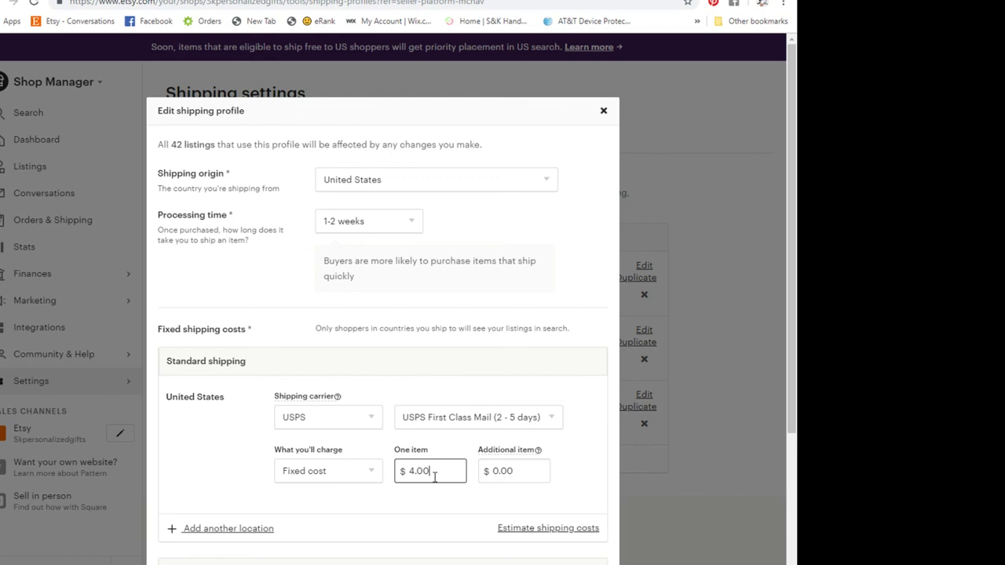
{"action": "left_click", "coordinate": [325, 471]}
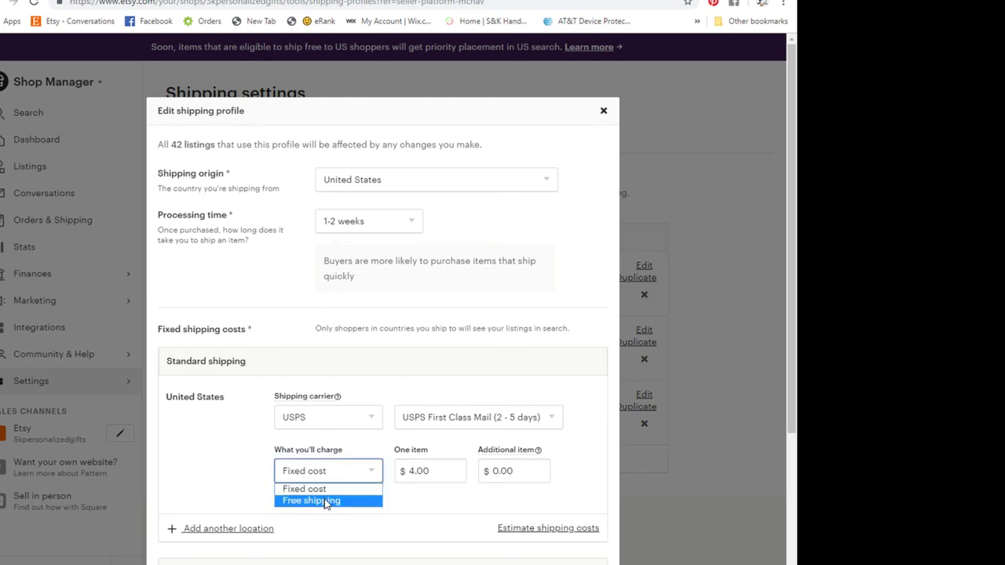
{"action": "left_click", "coordinate": [325, 501]}
{"action": "left_click_drag", "start_coordinate": [787, 205], "coordinate": [782, 366]}
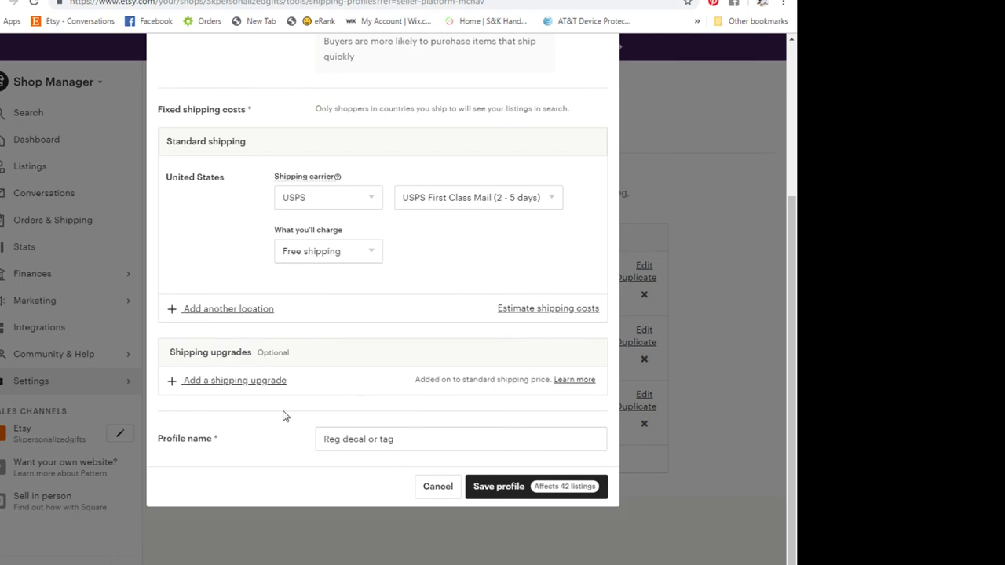
- Add a domestic Express shipping upgrade to the Reg decal or tag profile using USPS Priority Mail Express (1 - 2 days)
{"action": "left_click", "coordinate": [246, 382]}
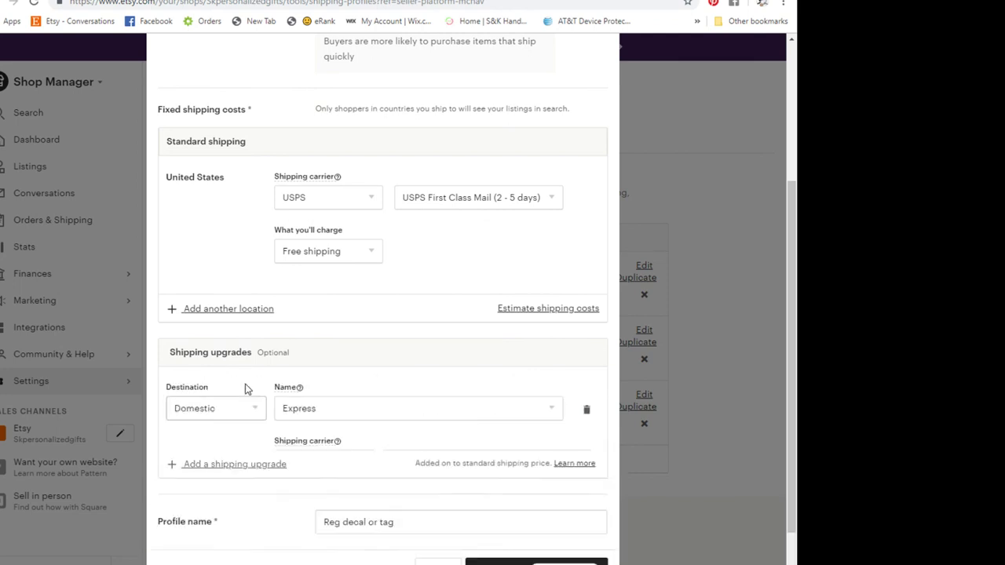
{"action": "left_click", "coordinate": [442, 415]}
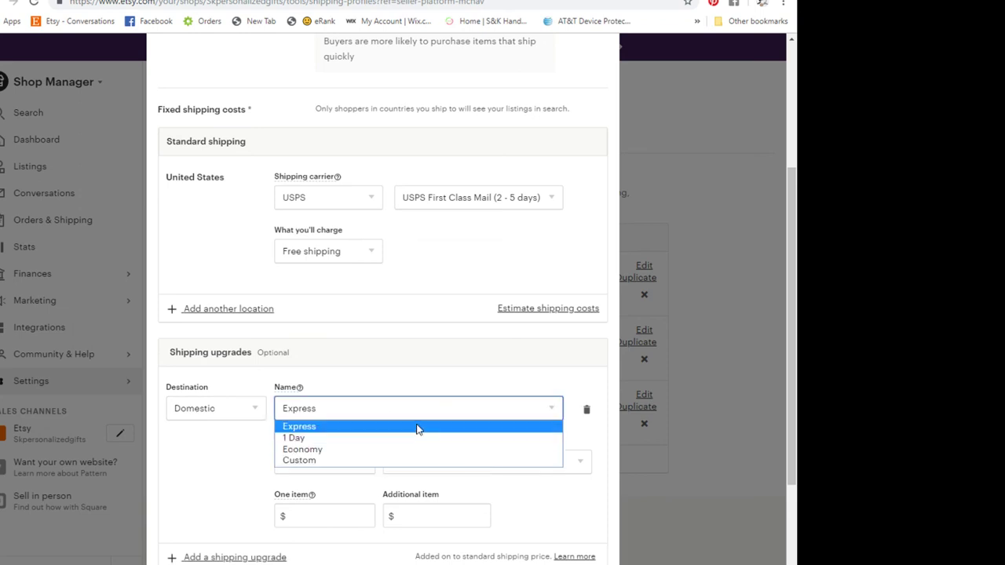
{"action": "left_click", "coordinate": [417, 429]}
{"action": "left_click", "coordinate": [453, 466]}
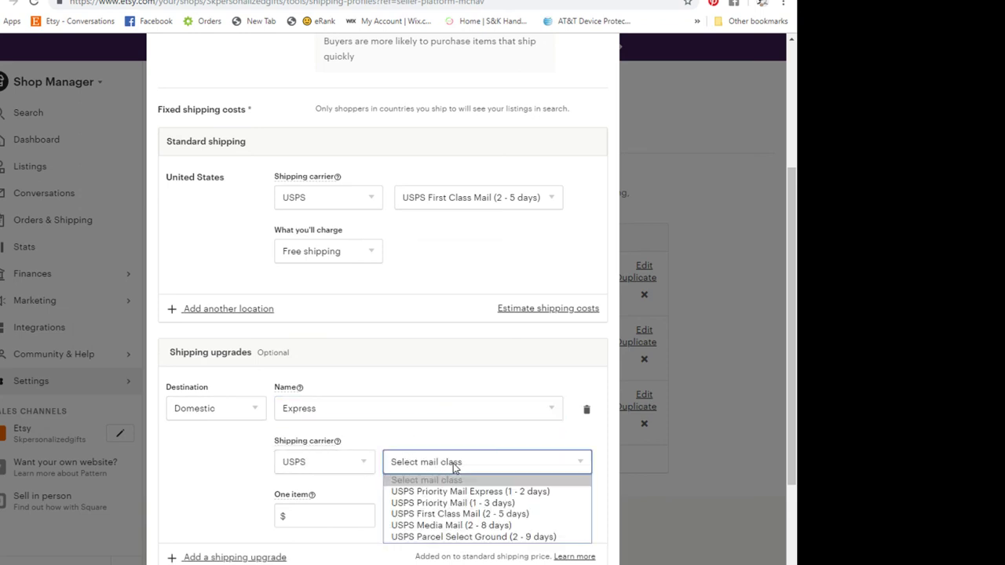
{"action": "left_click", "coordinate": [448, 491]}
- Set the Express upgrade's charge to $3.00 for one item and $0 per additional item, and save the Reg decal or tag profile
{"action": "left_click", "coordinate": [326, 517]}
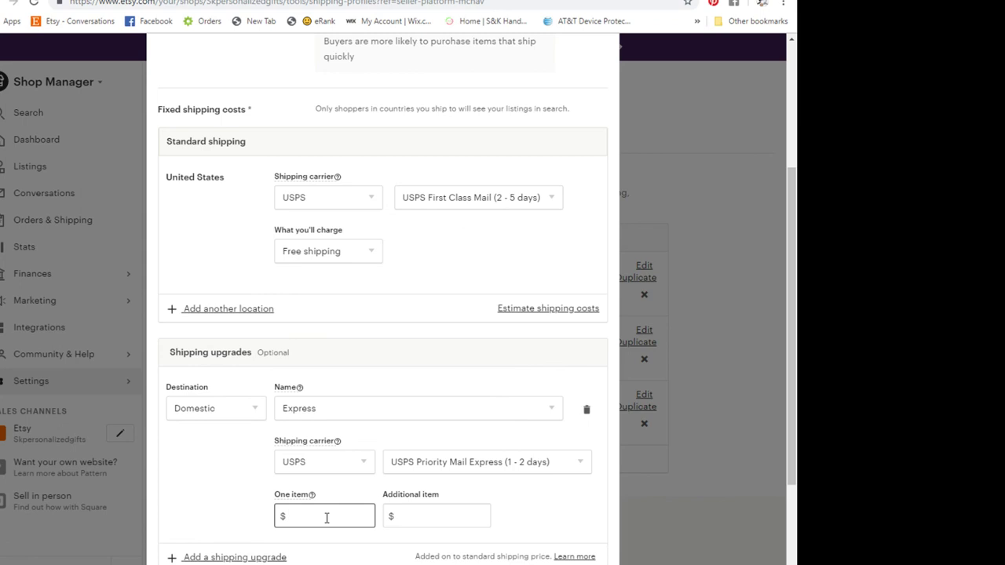
{"action": "type", "text": "3"}
{"action": "left_click", "coordinate": [438, 519]}
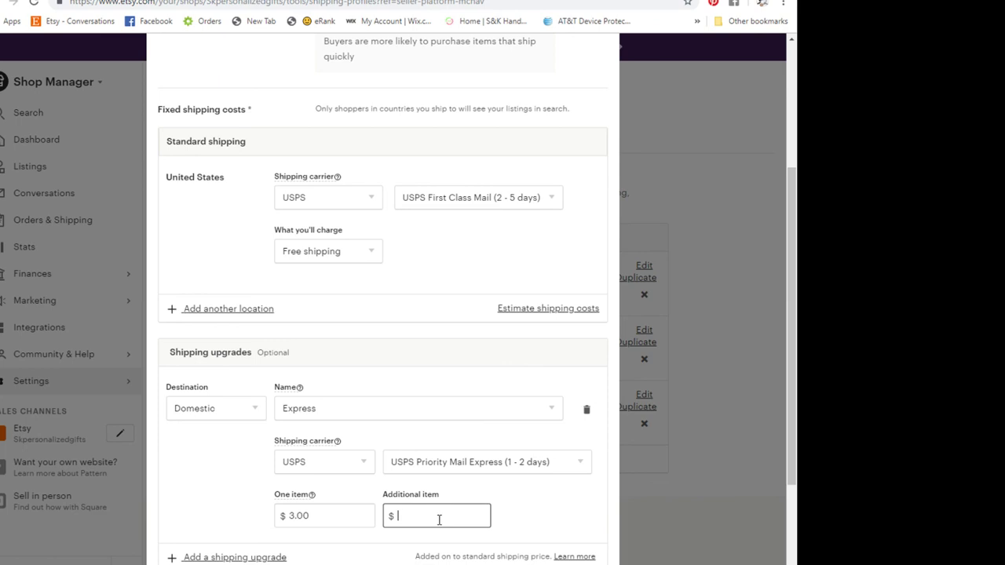
{"action": "type", "text": "1.5"}
{"action": "scroll", "coordinate": [431, 234], "scroll_direction": "up", "scroll_amount": 3}
{"action": "scroll", "coordinate": [431, 234], "scroll_direction": "down", "scroll_amount": 5}
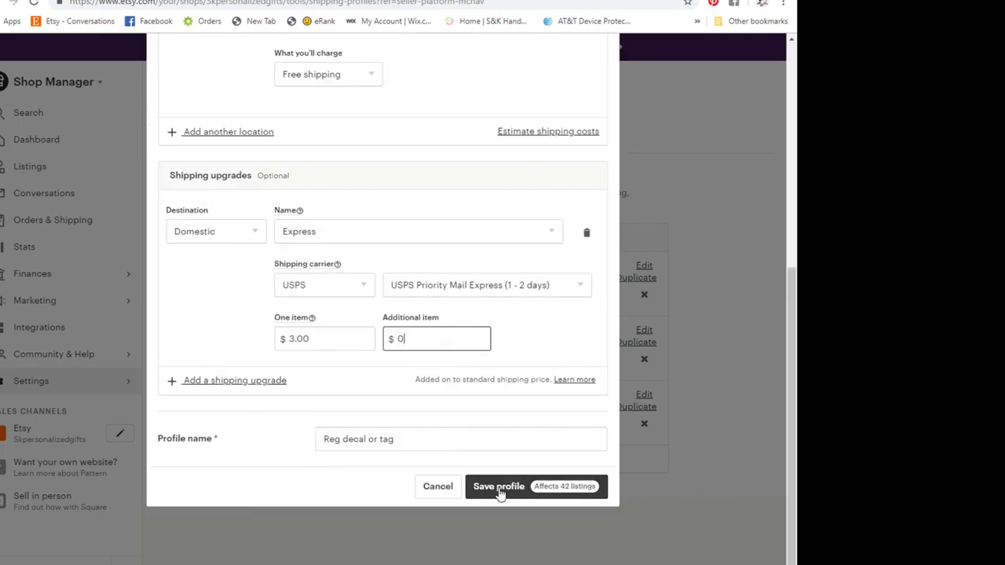
{"action": "left_click", "coordinate": [500, 488]}
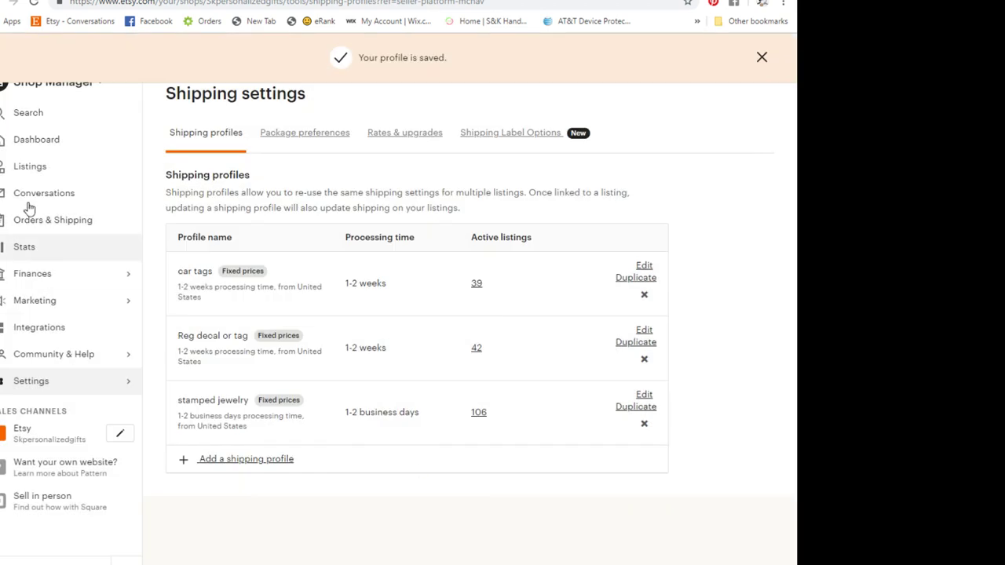
- Open the shop's listings and search them for "decals"
{"action": "left_click", "coordinate": [31, 166]}
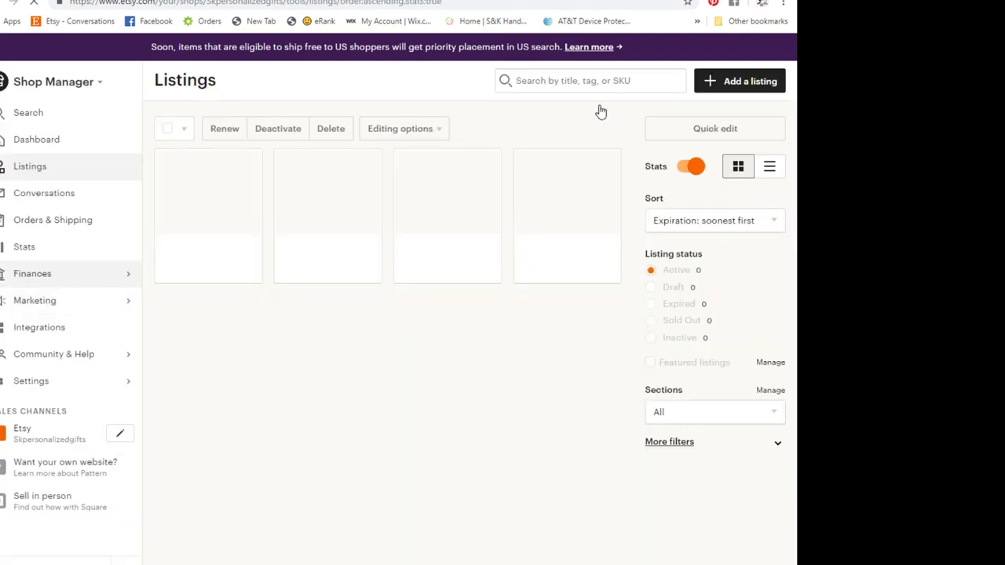
{"action": "left_click", "coordinate": [540, 81]}
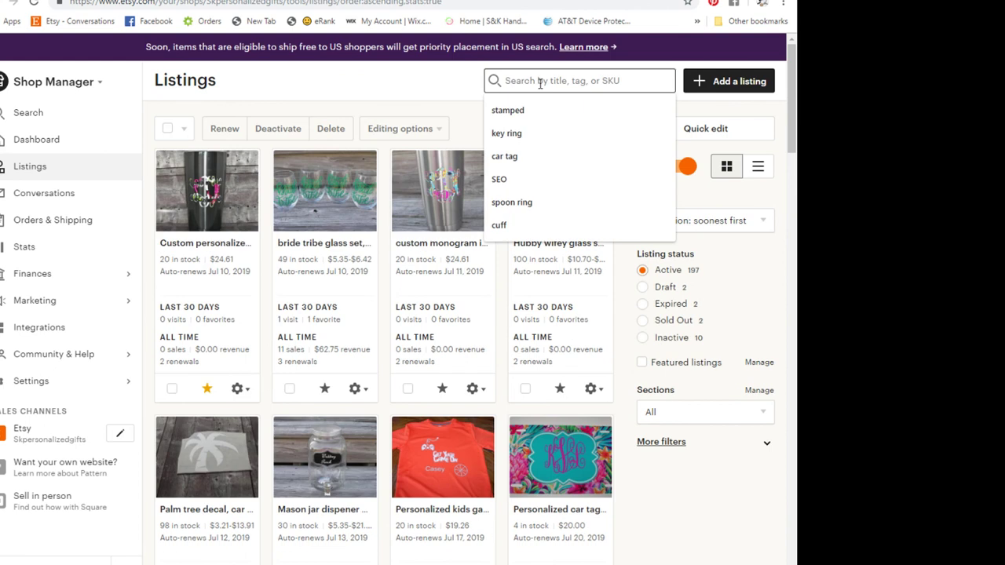
{"action": "type", "text": "deca"}
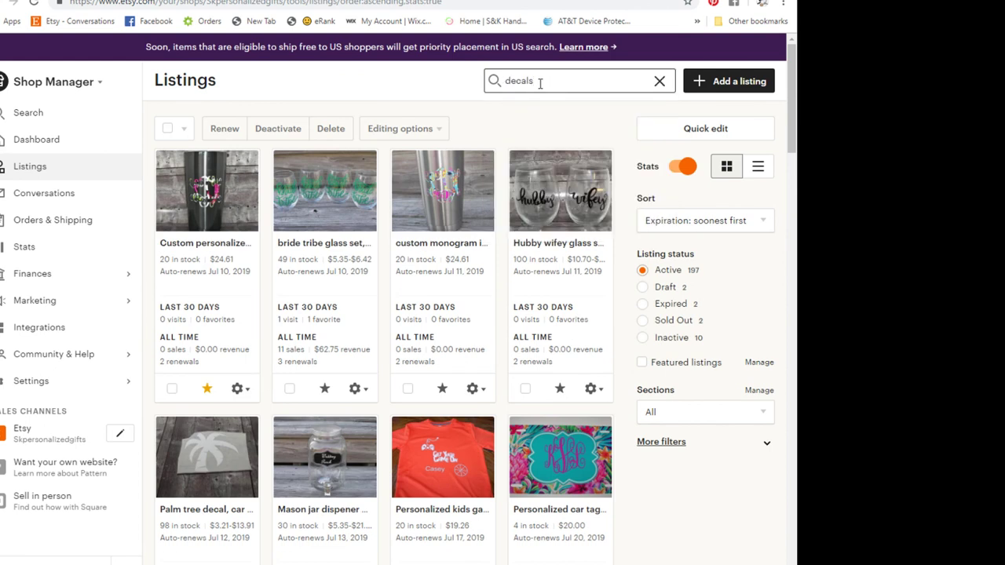
{"action": "type", "text": "ls"}
{"action": "key", "text": "Return"}
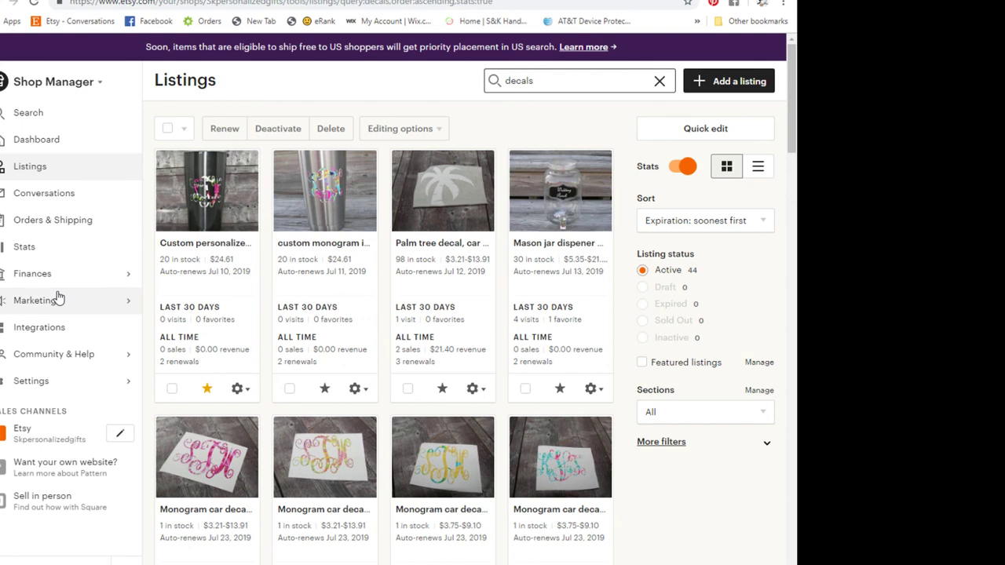
- Select all decal listings shown on the page and increase their prices by $3.50 in bulk
{"action": "left_click", "coordinate": [167, 130]}
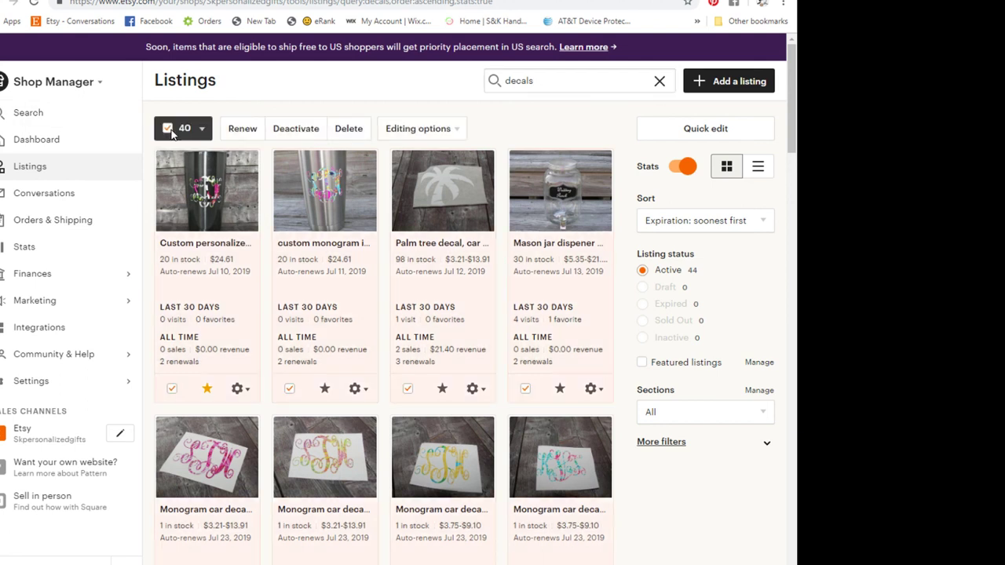
{"action": "left_click", "coordinate": [424, 132]}
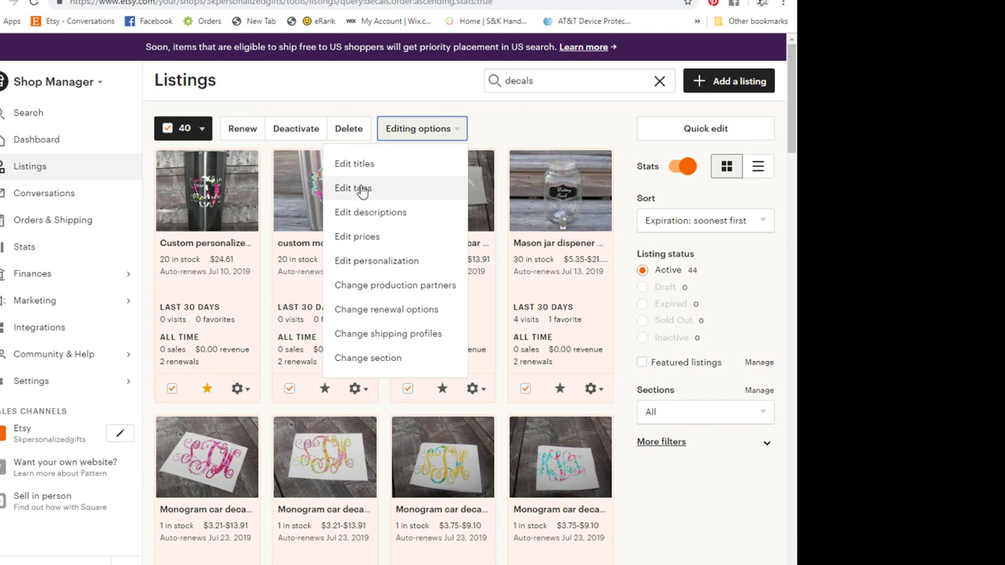
{"action": "left_click", "coordinate": [366, 243]}
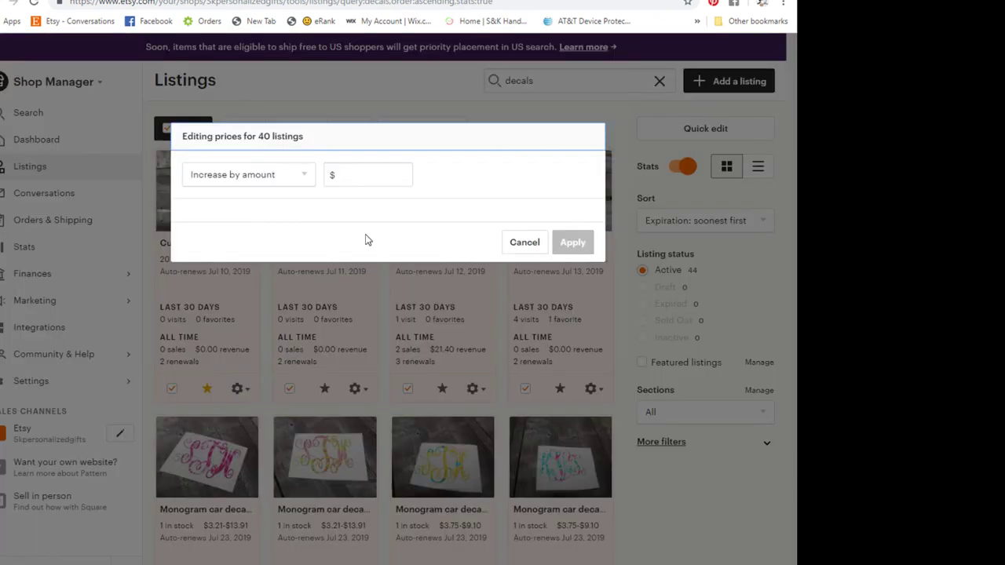
{"action": "left_click", "coordinate": [350, 173]}
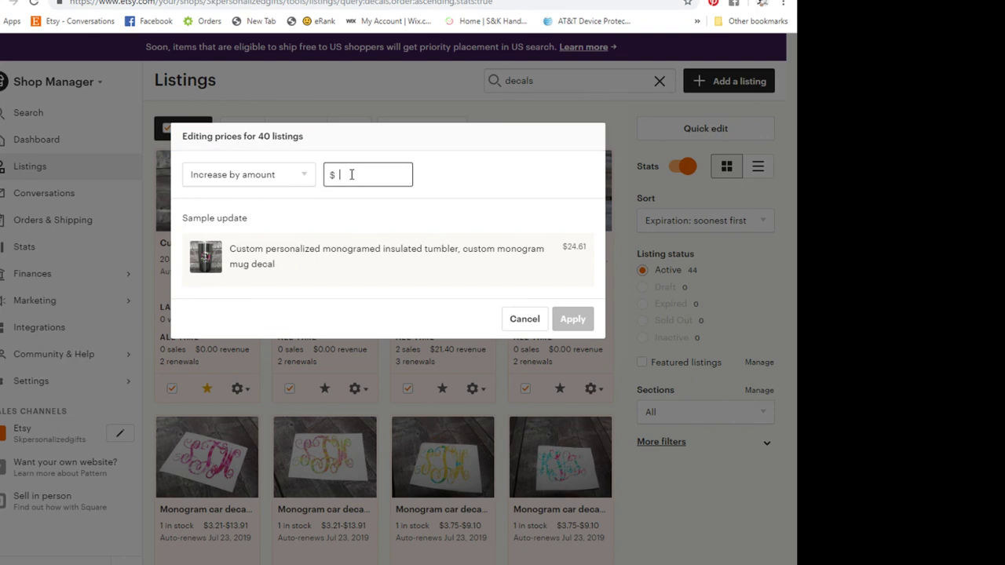
{"action": "type", "text": "3.50"}
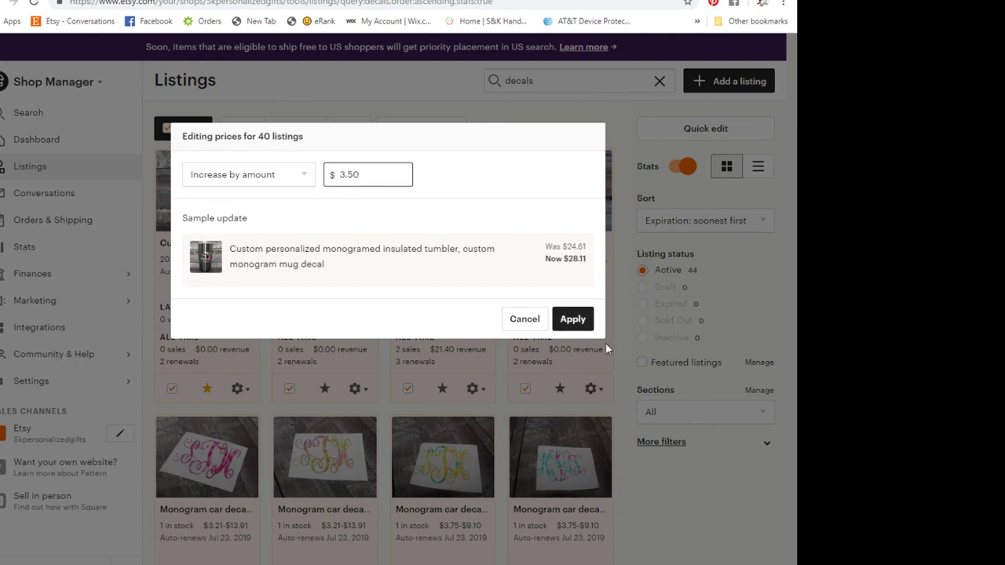
{"action": "left_click", "coordinate": [572, 321]}
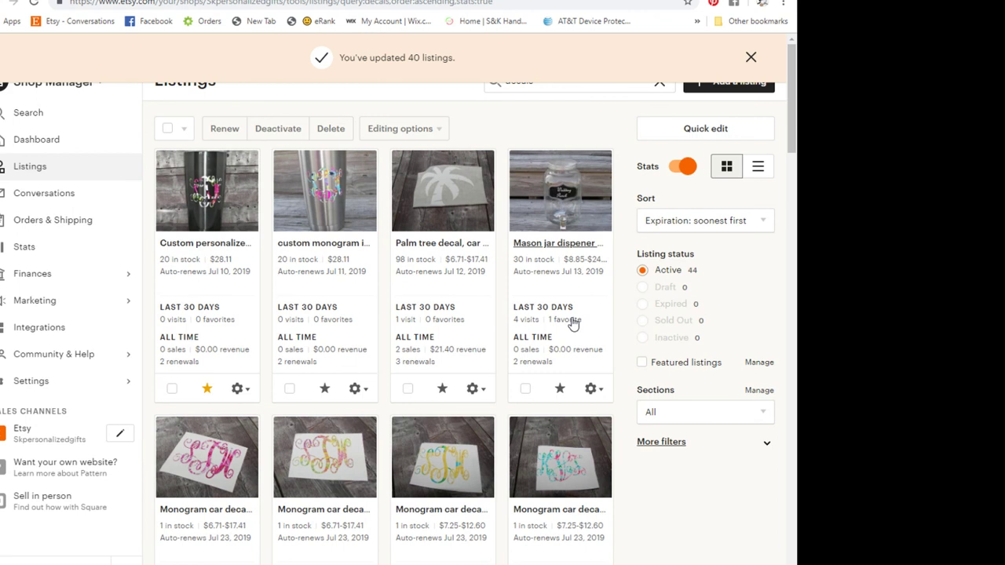
- Return to the shipping settings and change the stamped jewelry profile's United States standard shipping to Free shipping
{"action": "mouse_move", "coordinate": [395, 562]}
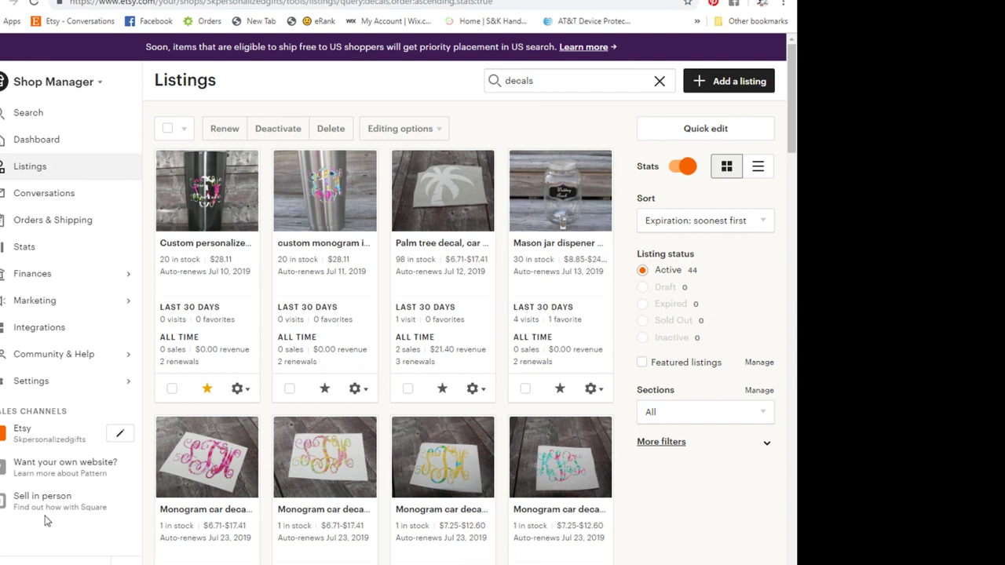
{"action": "left_click", "coordinate": [40, 382]}
{"action": "left_click", "coordinate": [68, 224]}
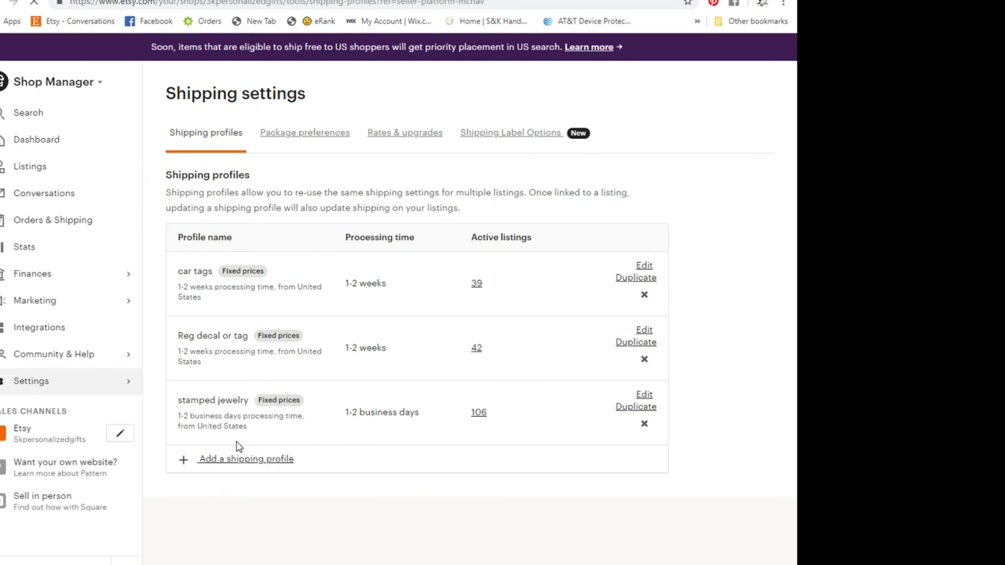
{"action": "left_click", "coordinate": [644, 395]}
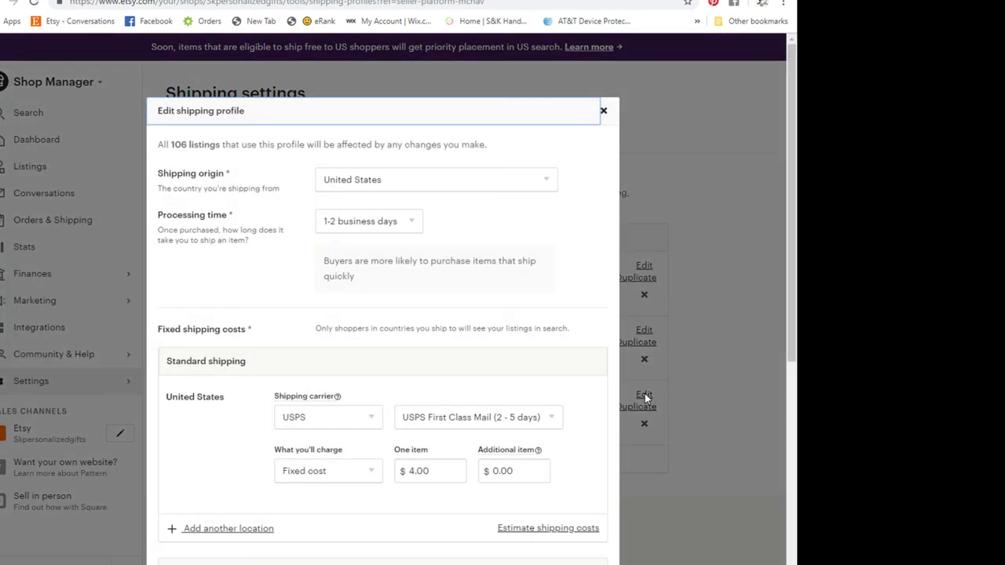
{"action": "left_click", "coordinate": [438, 472]}
{"action": "left_click", "coordinate": [362, 473]}
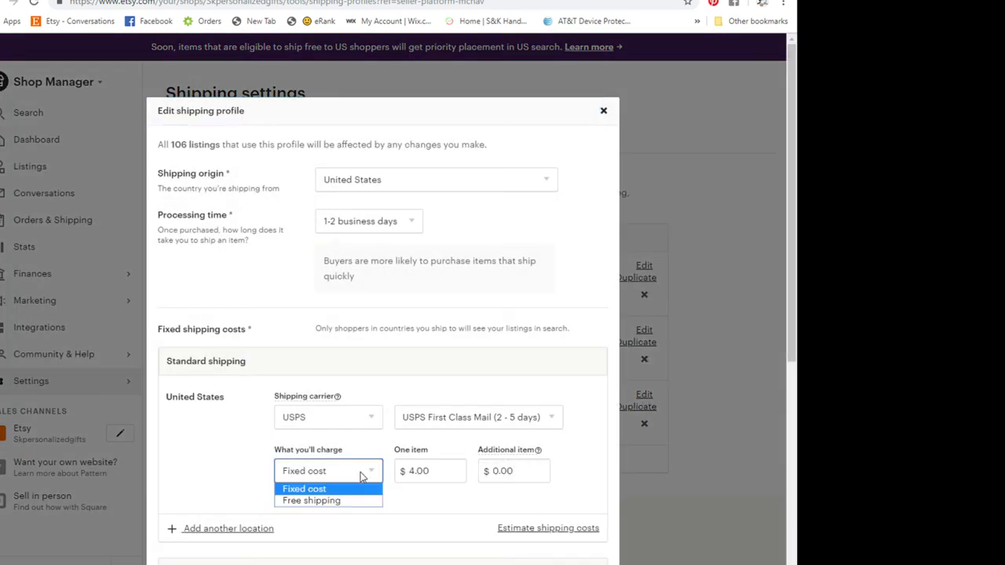
{"action": "left_click", "coordinate": [326, 506]}
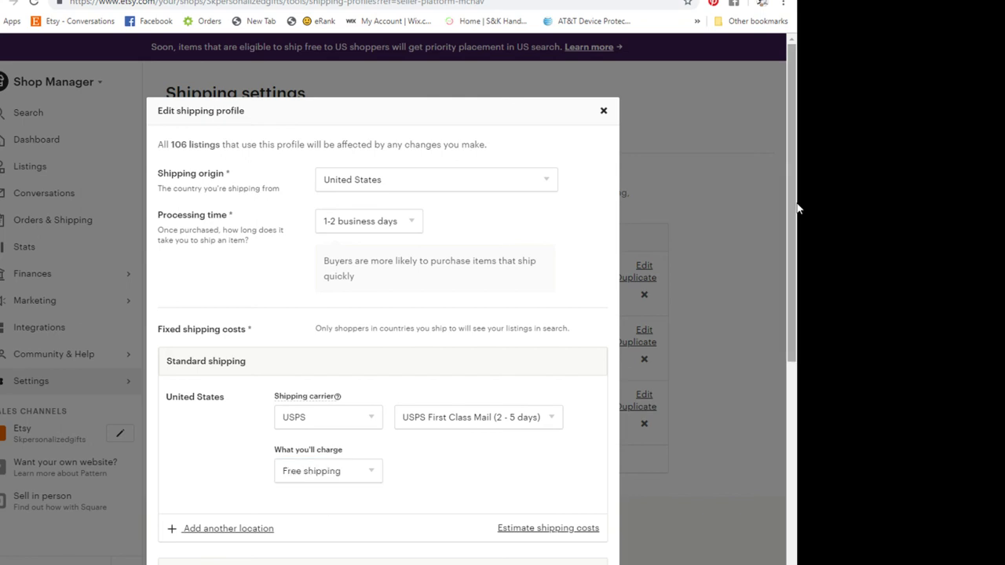
- Choose Express as the name of the stamped jewelry profile's domestic shipping upgrade and save the profile
{"action": "left_click_drag", "start_coordinate": [796, 206], "coordinate": [783, 384]}
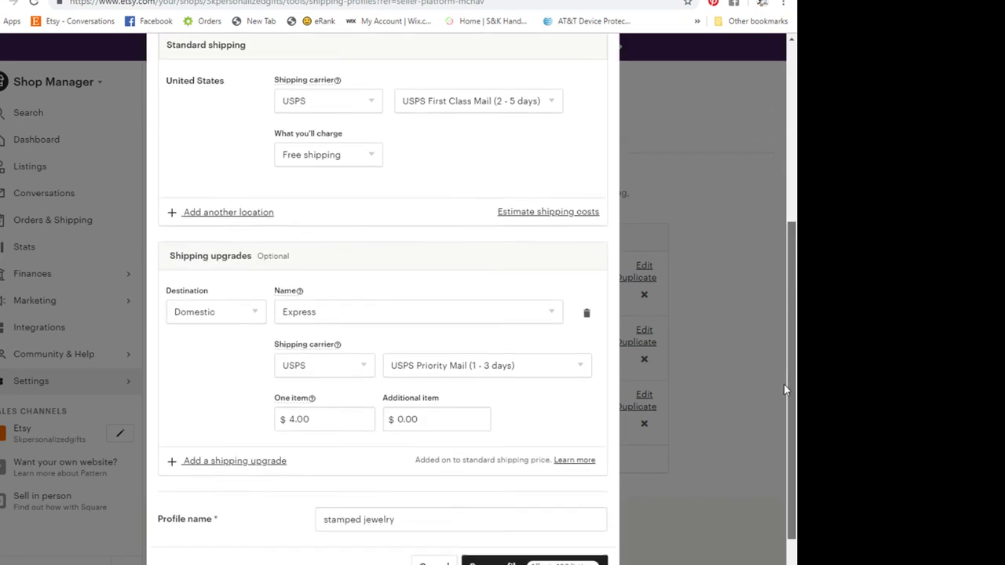
{"action": "left_click", "coordinate": [535, 308]}
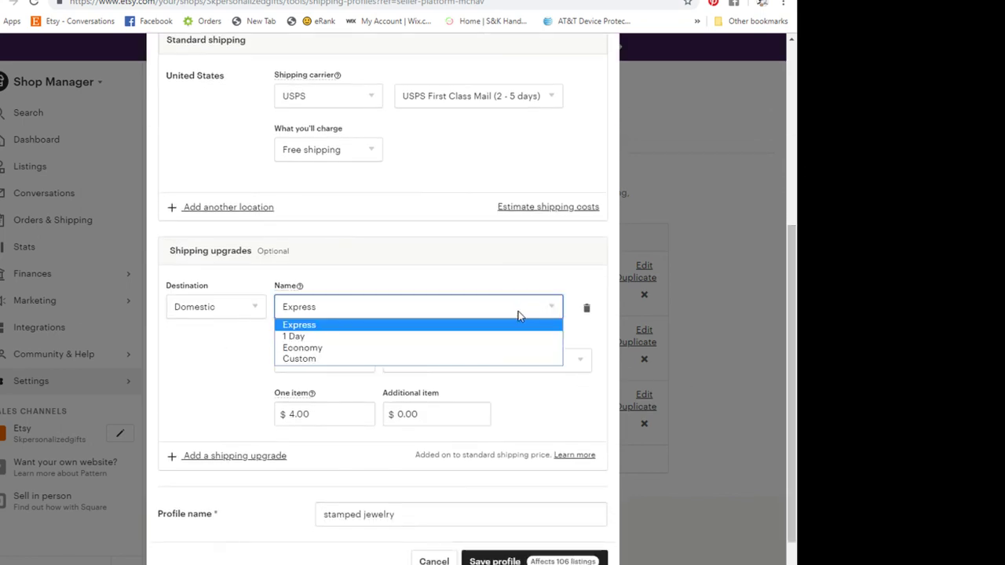
{"action": "left_click", "coordinate": [508, 324]}
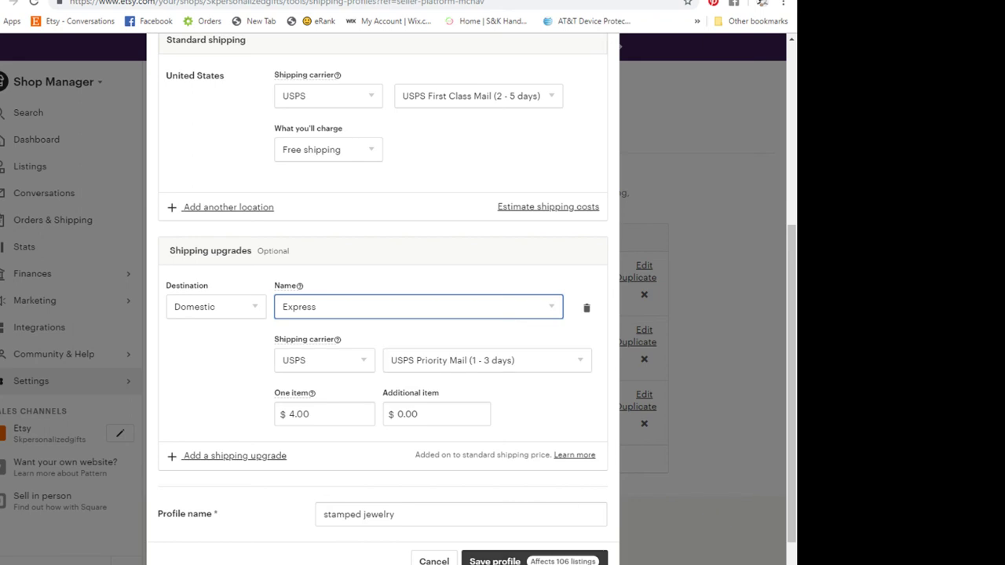
{"action": "key", "text": "Return"}
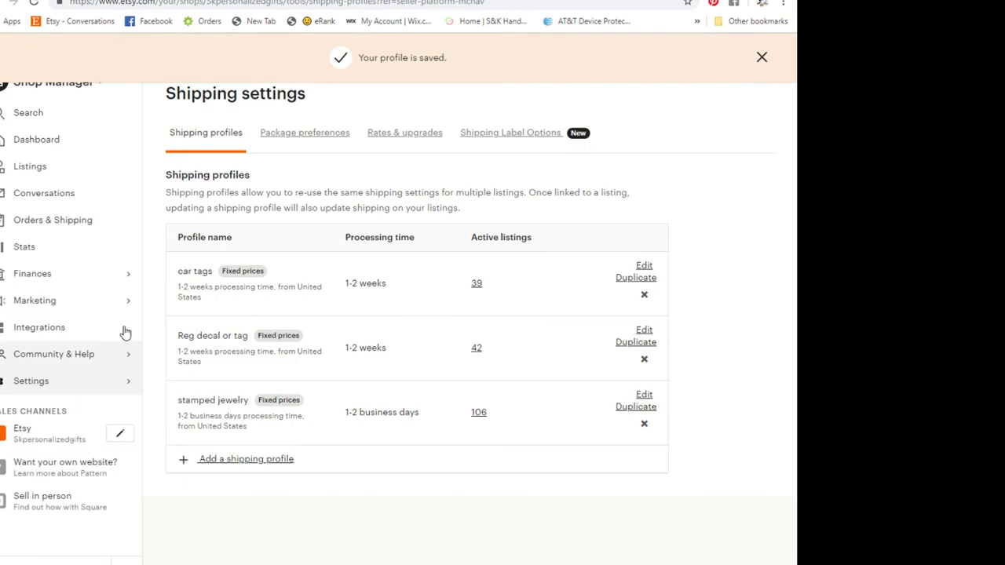
- Open the shop's listings and search them for "stamped"
{"action": "left_click", "coordinate": [33, 171]}
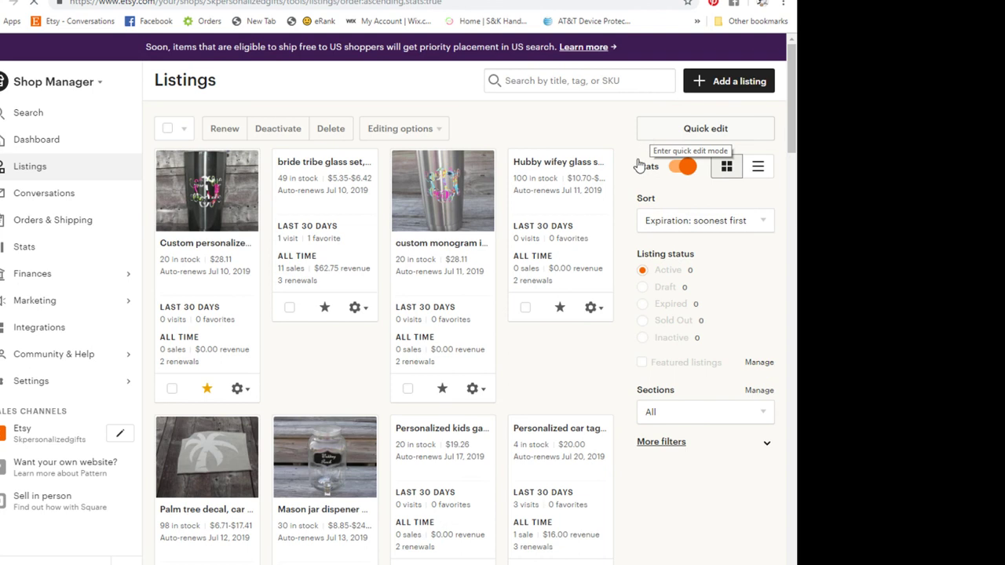
{"action": "left_click", "coordinate": [564, 82]}
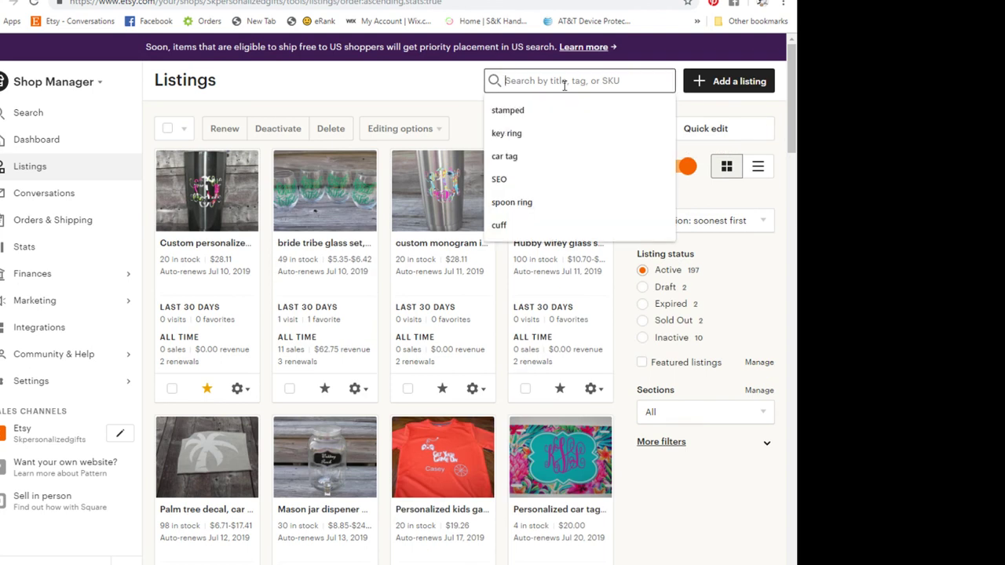
{"action": "left_click", "coordinate": [517, 111]}
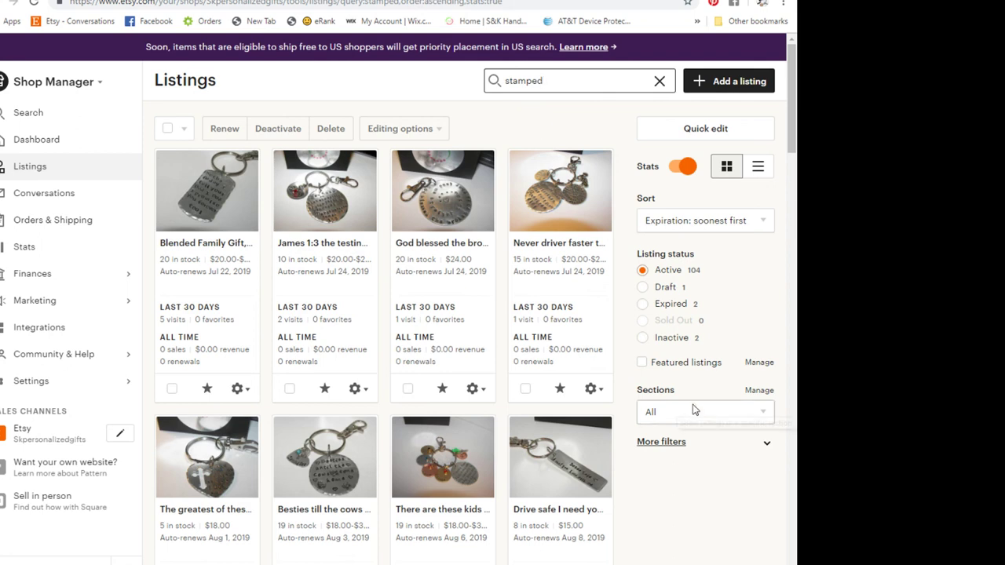
- Select all listings matching "stamped" across every results page and increase their prices by $4.00 in bulk
{"action": "left_click", "coordinate": [167, 131]}
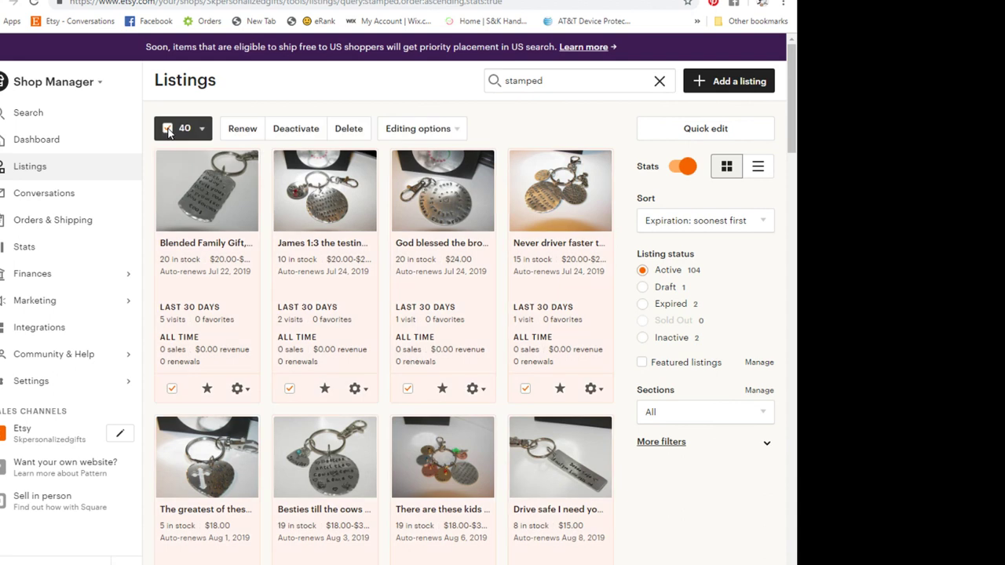
{"action": "left_click", "coordinate": [411, 131]}
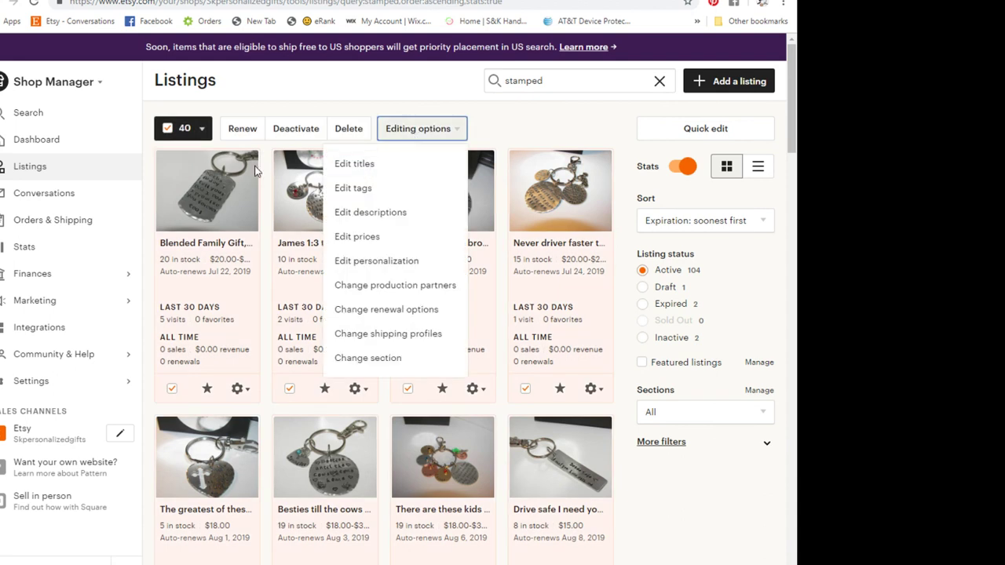
{"action": "left_click", "coordinate": [200, 133]}
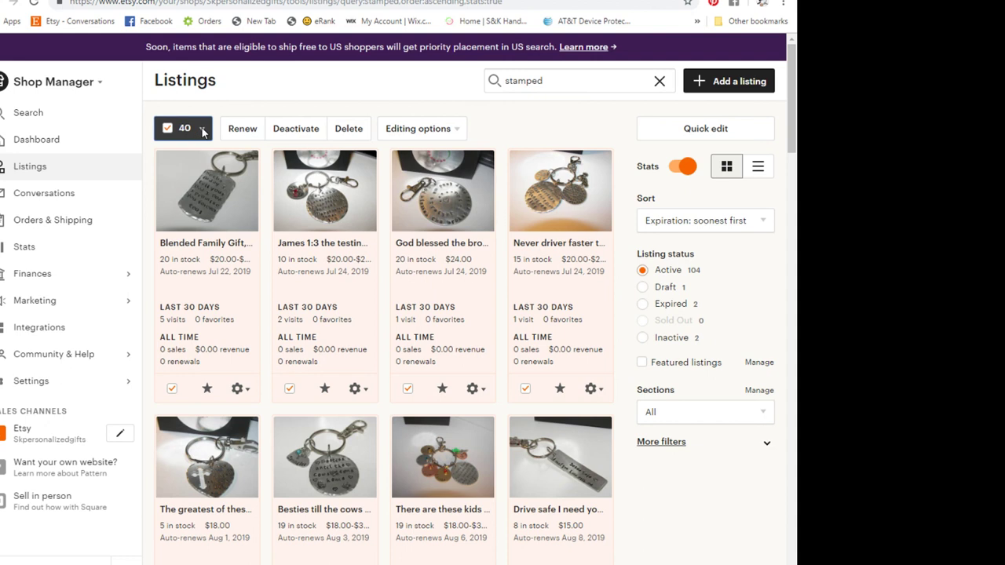
{"action": "left_click", "coordinate": [200, 132]}
{"action": "left_click", "coordinate": [167, 163]}
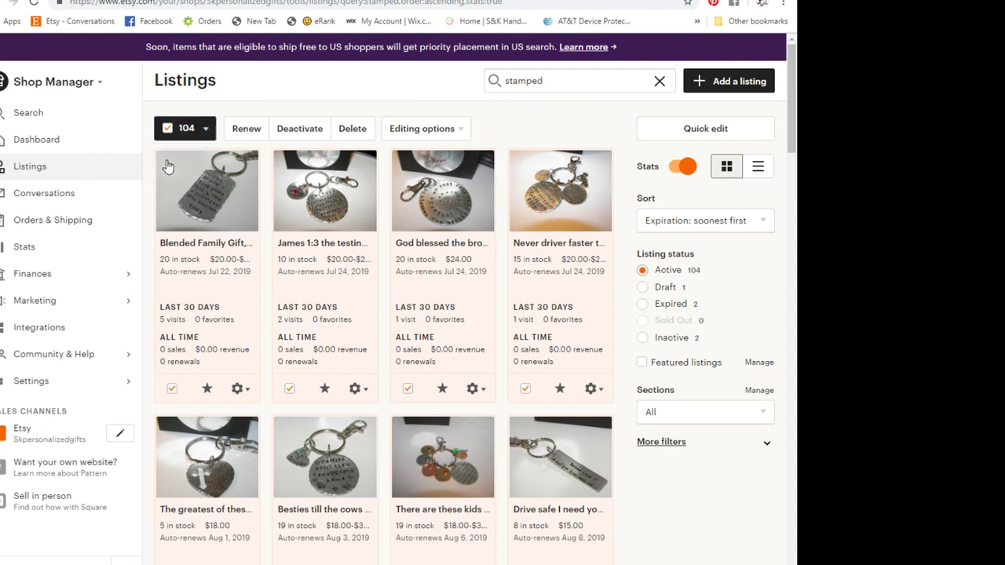
{"action": "left_click", "coordinate": [425, 132]}
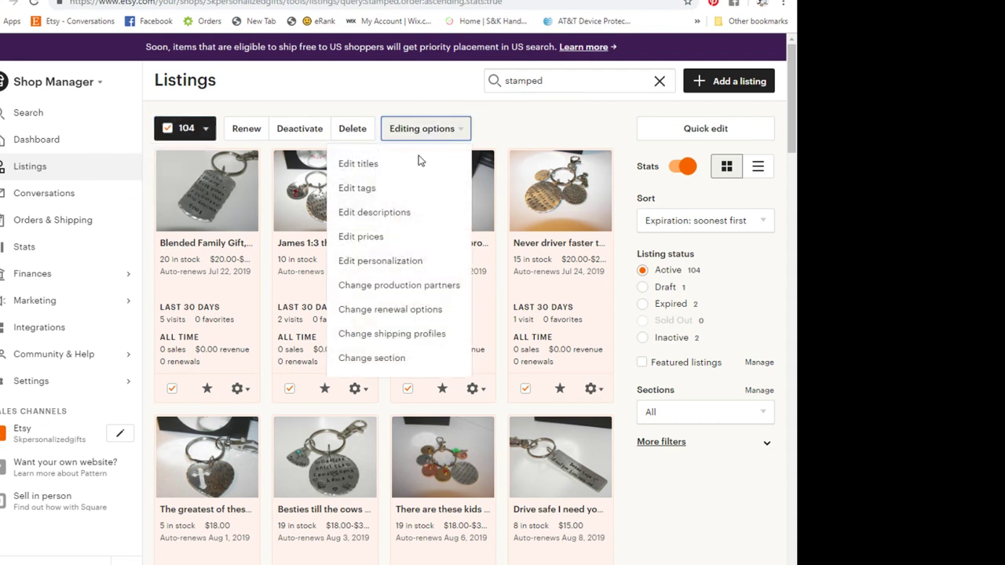
{"action": "left_click", "coordinate": [377, 236]}
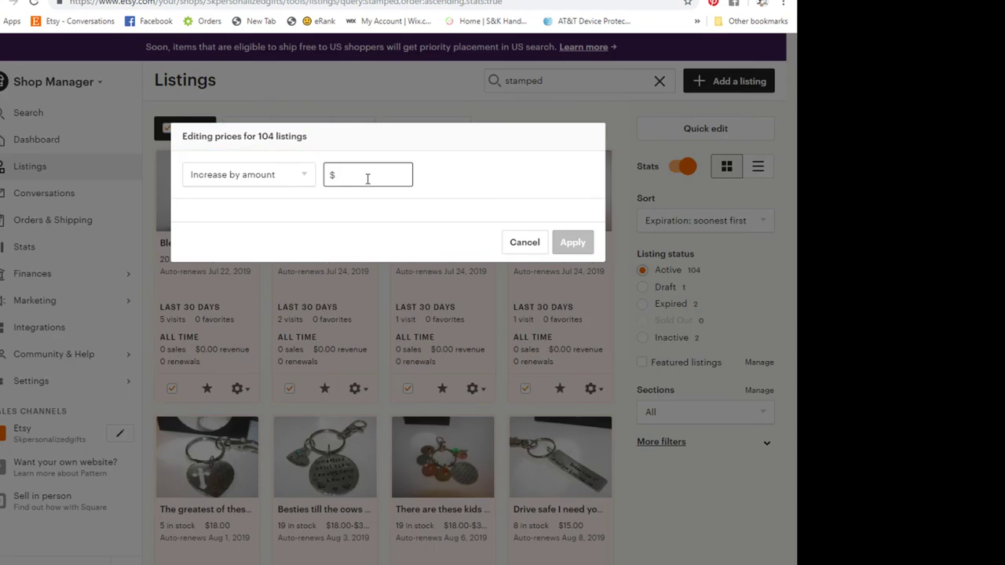
{"action": "type", "text": "4"}
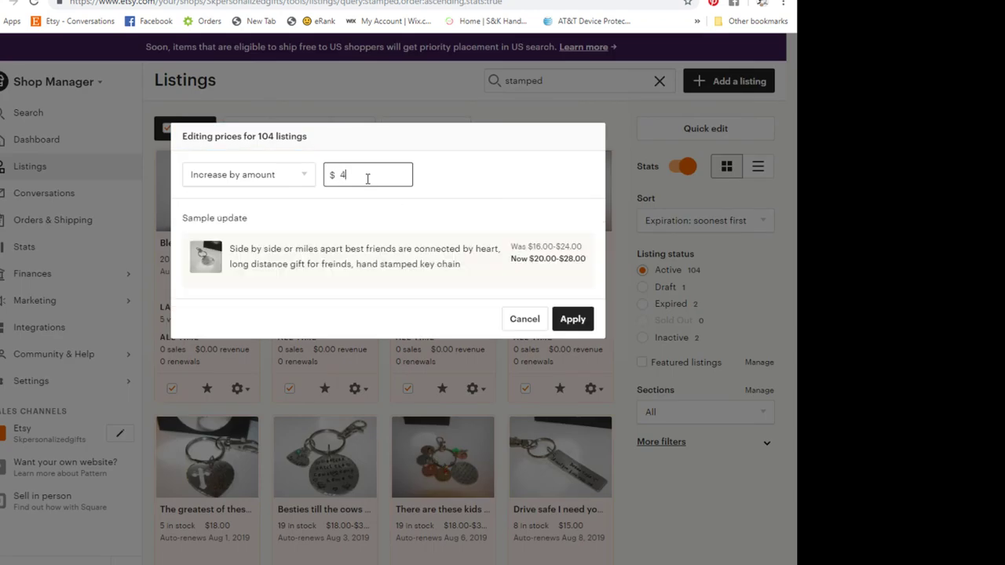
{"action": "type", "text": ".00"}
{"action": "left_click", "coordinate": [572, 320]}
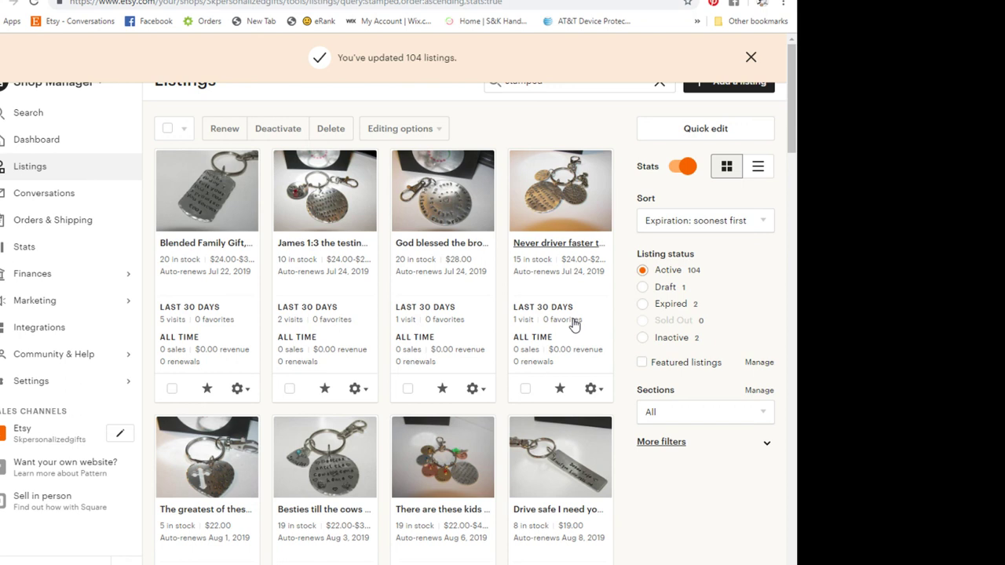
- Open the shop's public storefront and check the items' displayed prices and free shipping labels
{"action": "left_click", "coordinate": [47, 445]}
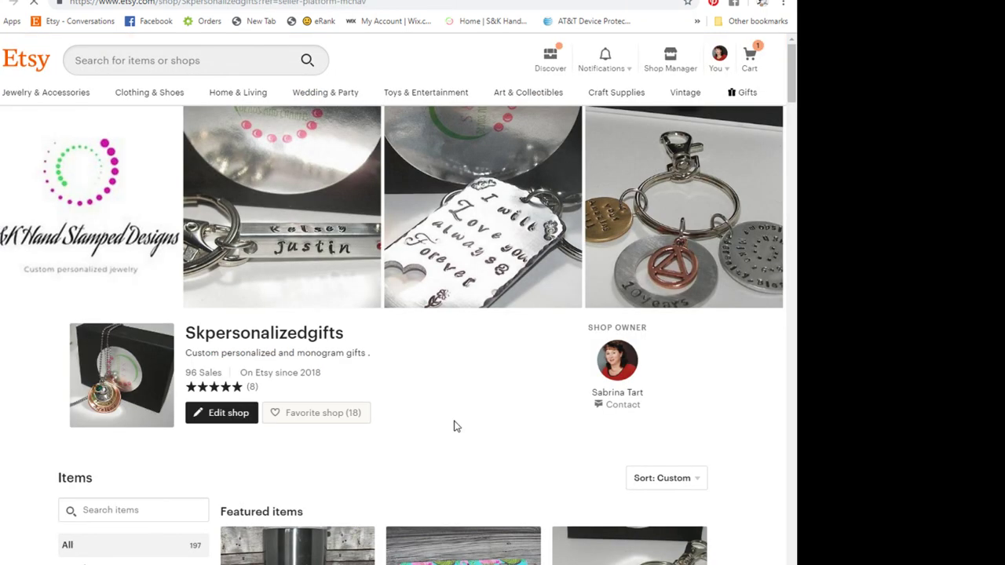
{"action": "left_click_drag", "start_coordinate": [796, 88], "coordinate": [780, 249]}
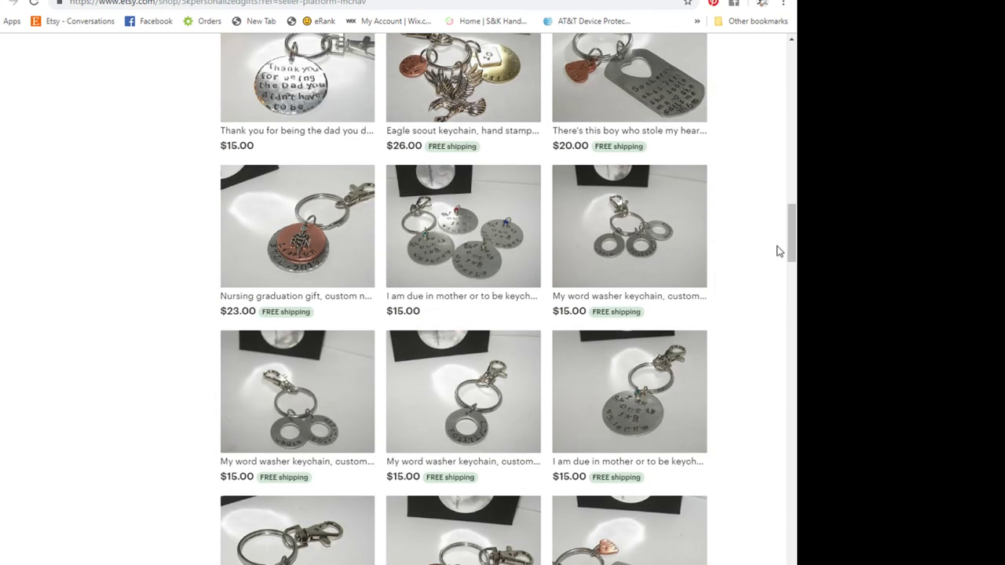
{"action": "scroll", "coordinate": [779, 251], "scroll_direction": "down", "scroll_amount": 15}
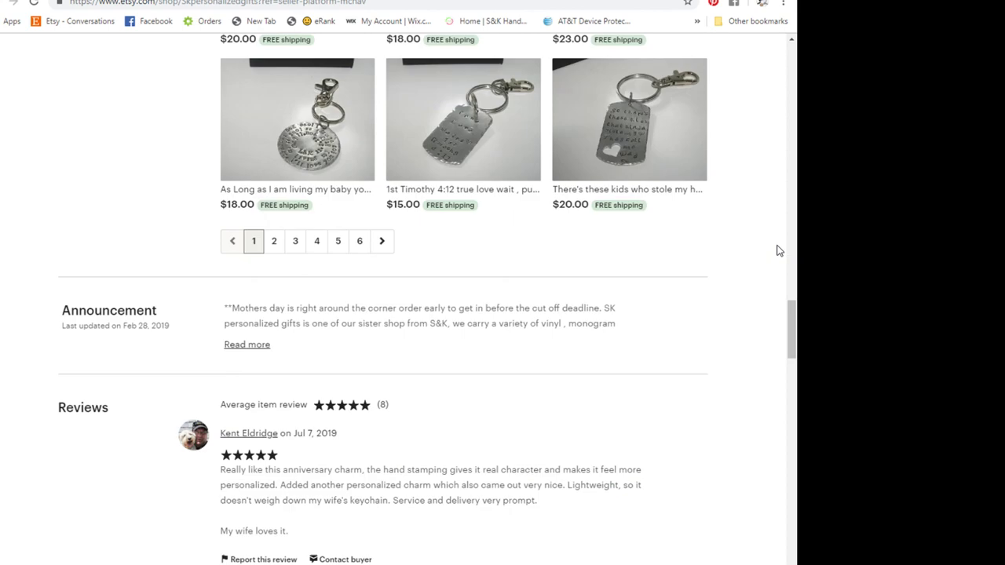
{"action": "scroll", "coordinate": [779, 251], "scroll_direction": "down", "scroll_amount": 6}
{"action": "scroll", "coordinate": [779, 250], "scroll_direction": "up", "scroll_amount": 20}
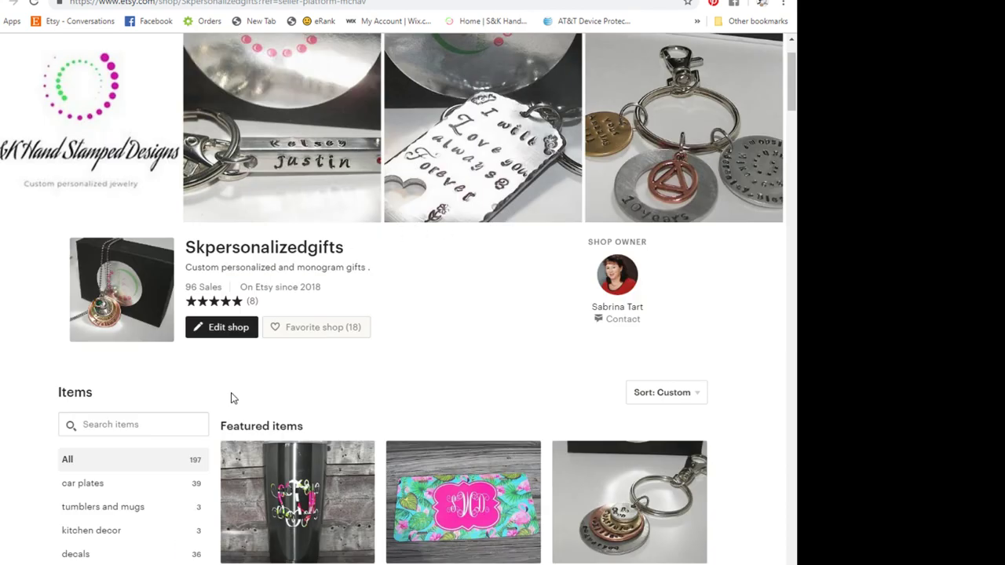
{"action": "scroll", "coordinate": [86, 516], "scroll_direction": "down", "scroll_amount": 8}
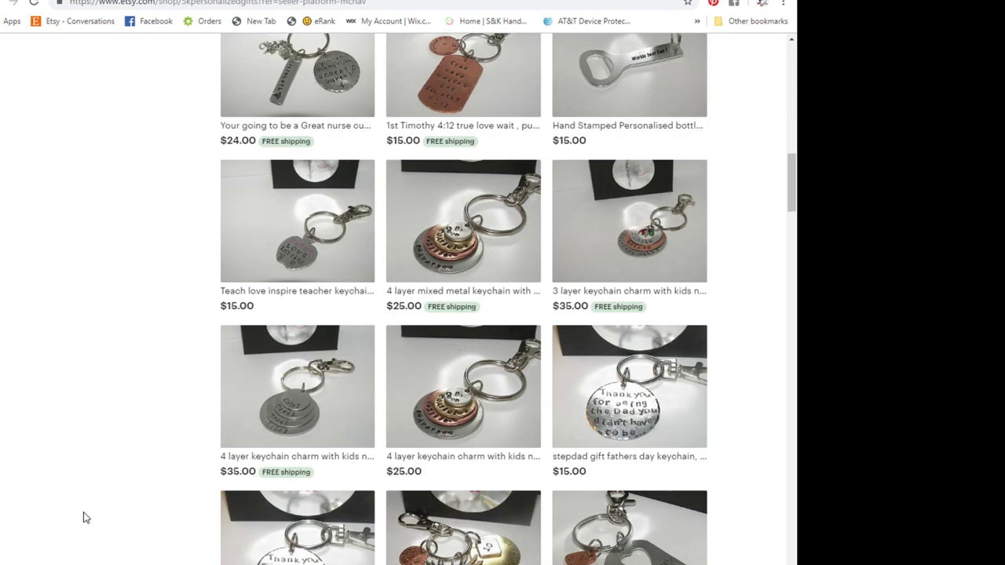
{"action": "scroll", "coordinate": [85, 512], "scroll_direction": "up", "scroll_amount": 15}
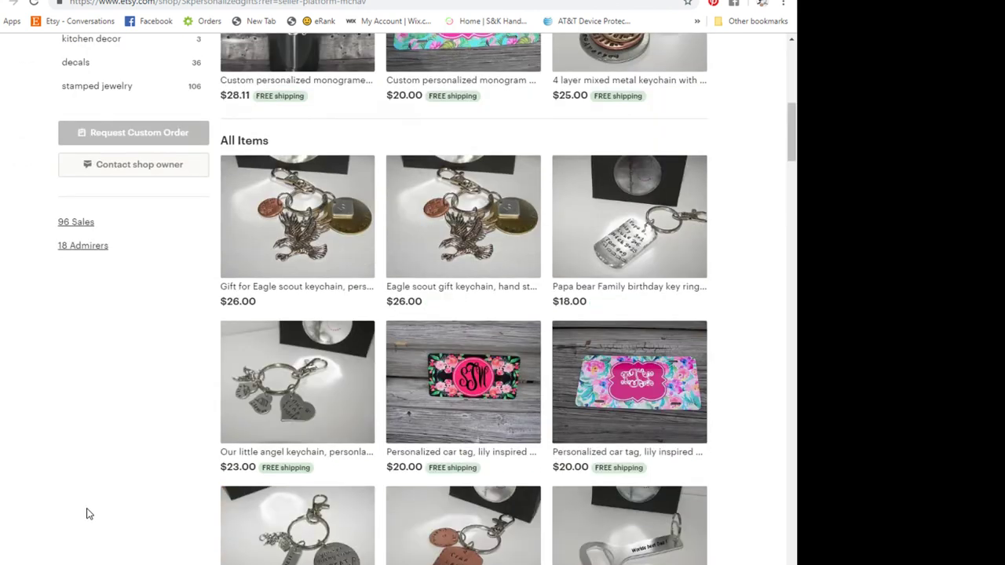